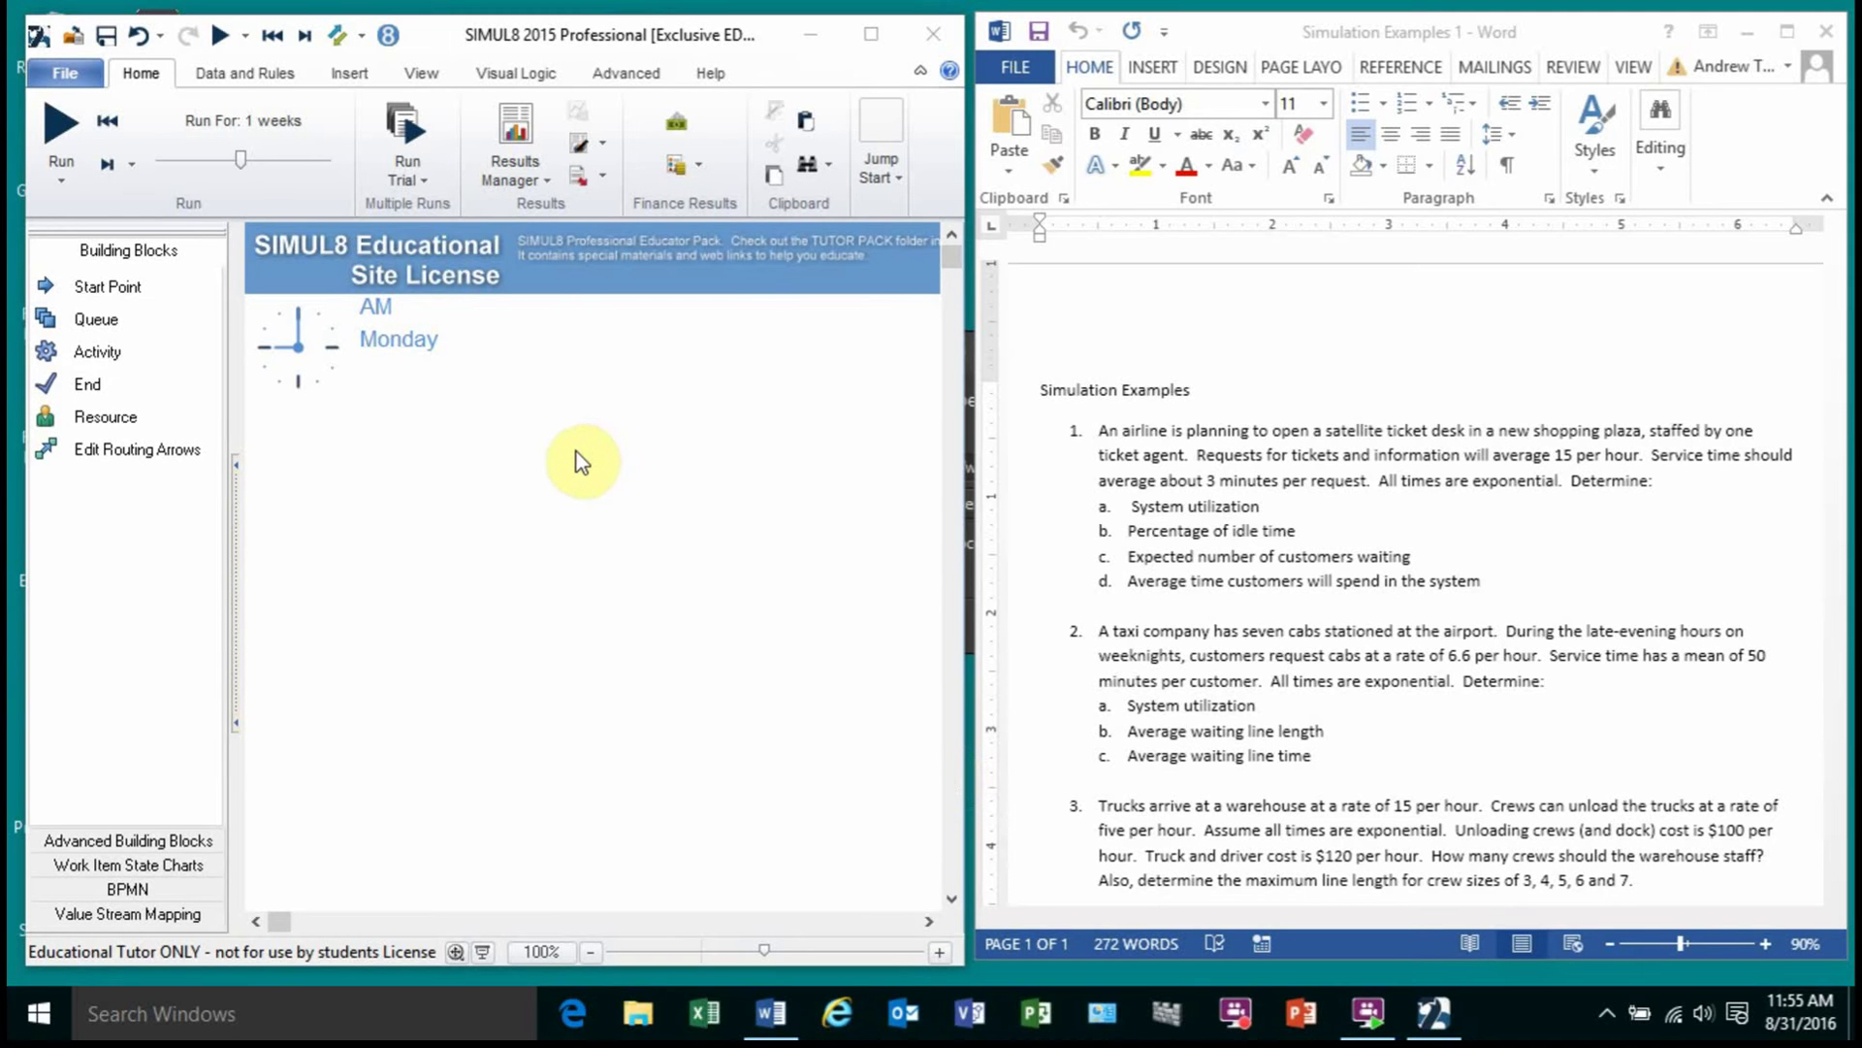
# Step: Set all travel times to zero in the simulation preferences
pyautogui.click(65, 73)
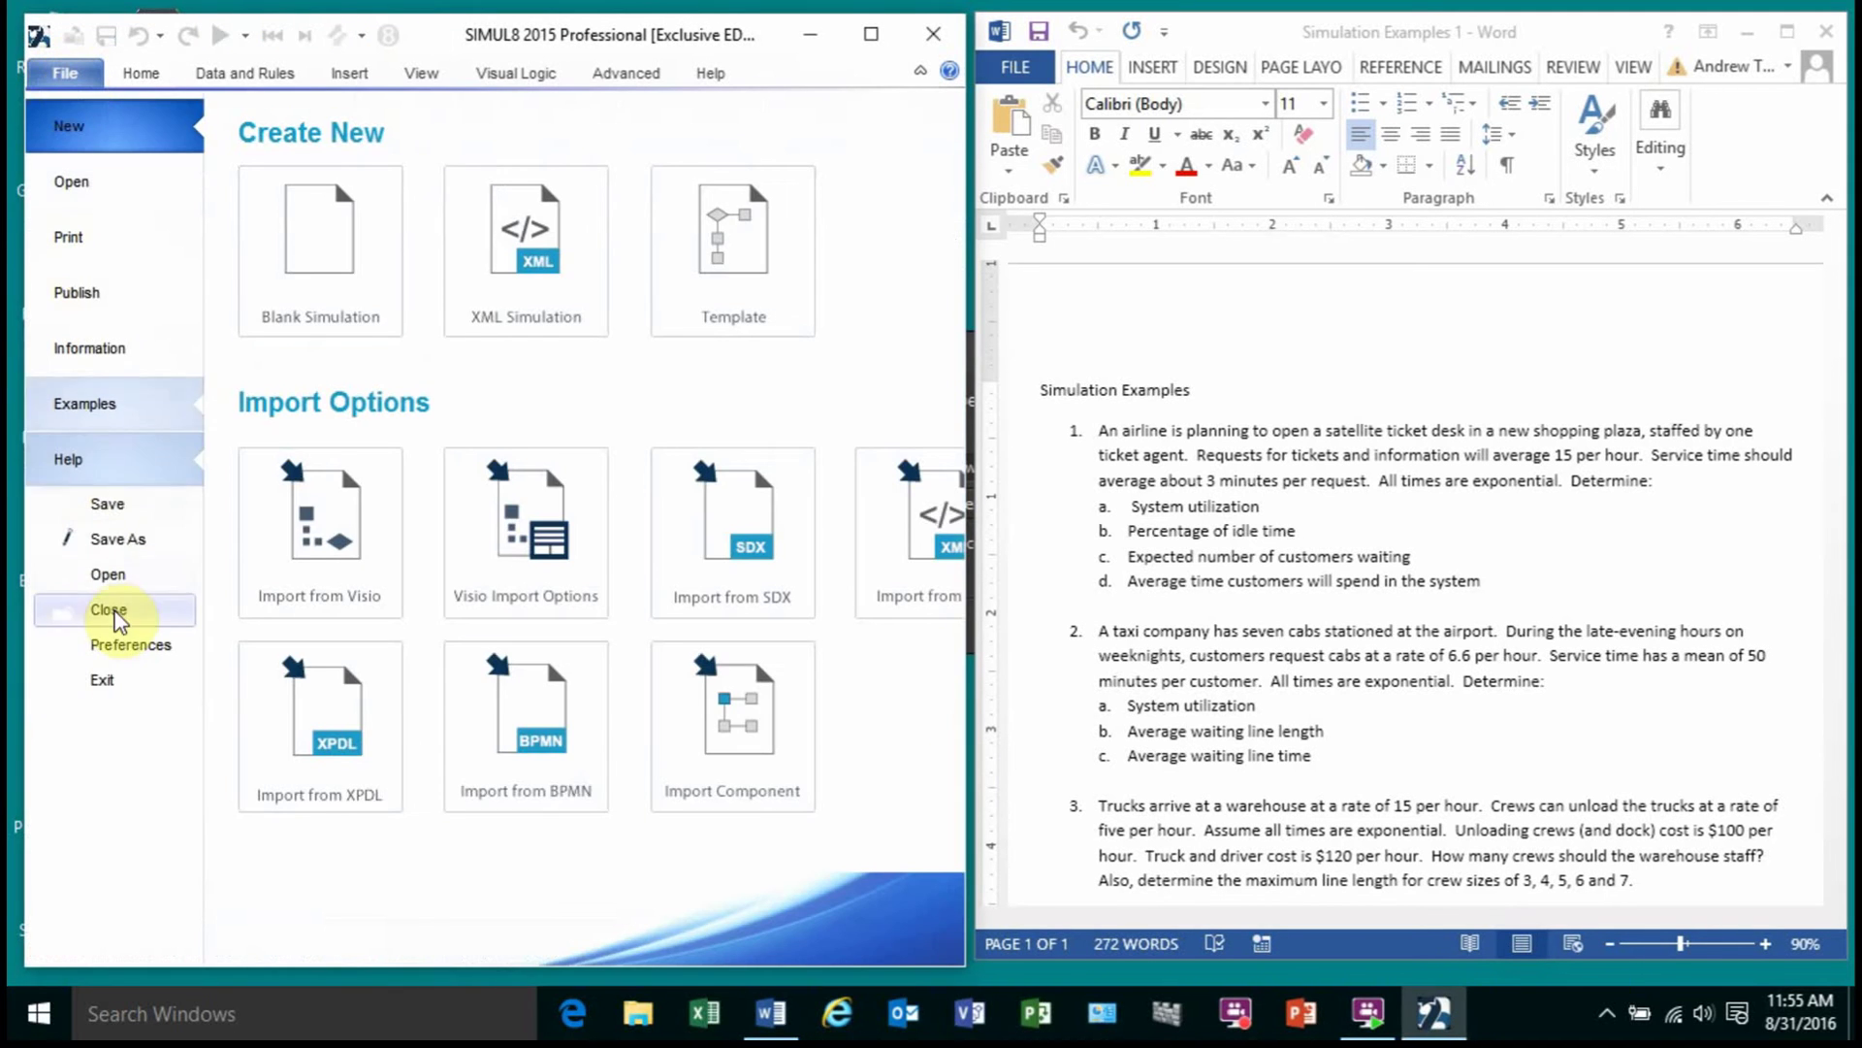
pyautogui.click(114, 644)
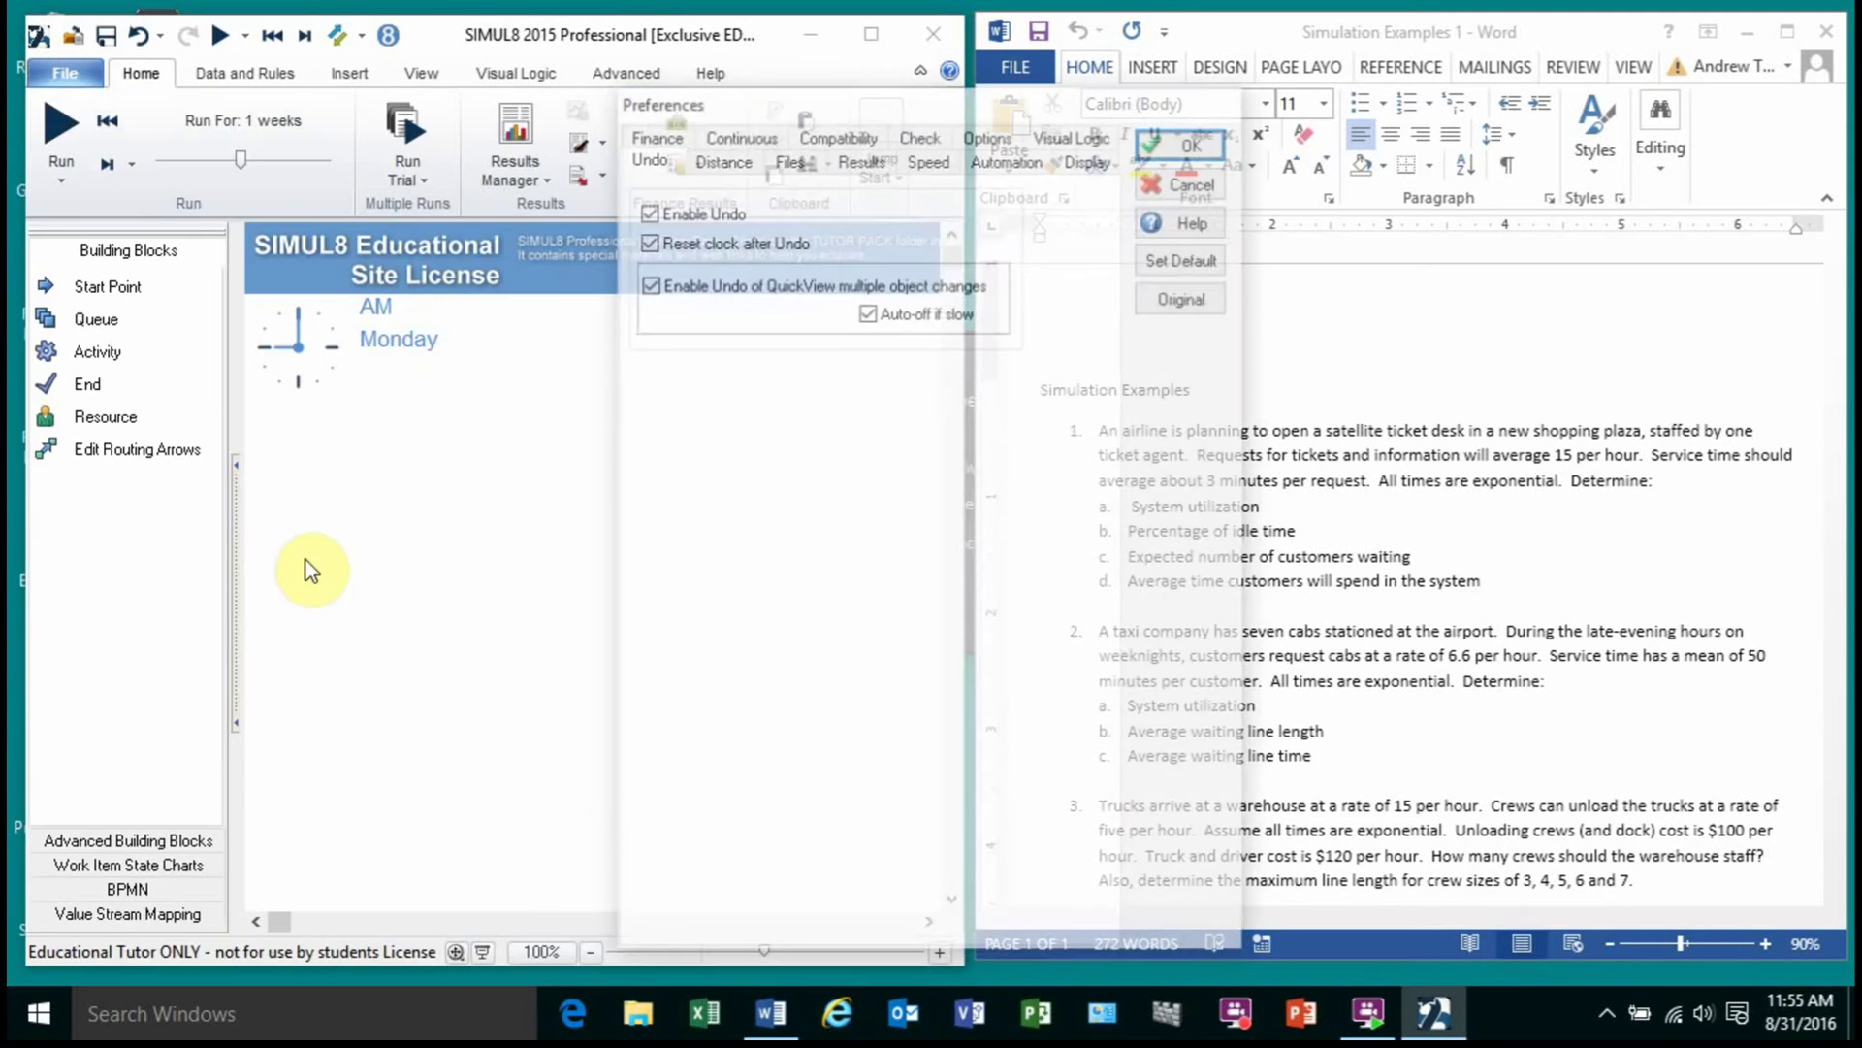
pyautogui.click(713, 163)
pyautogui.click(684, 311)
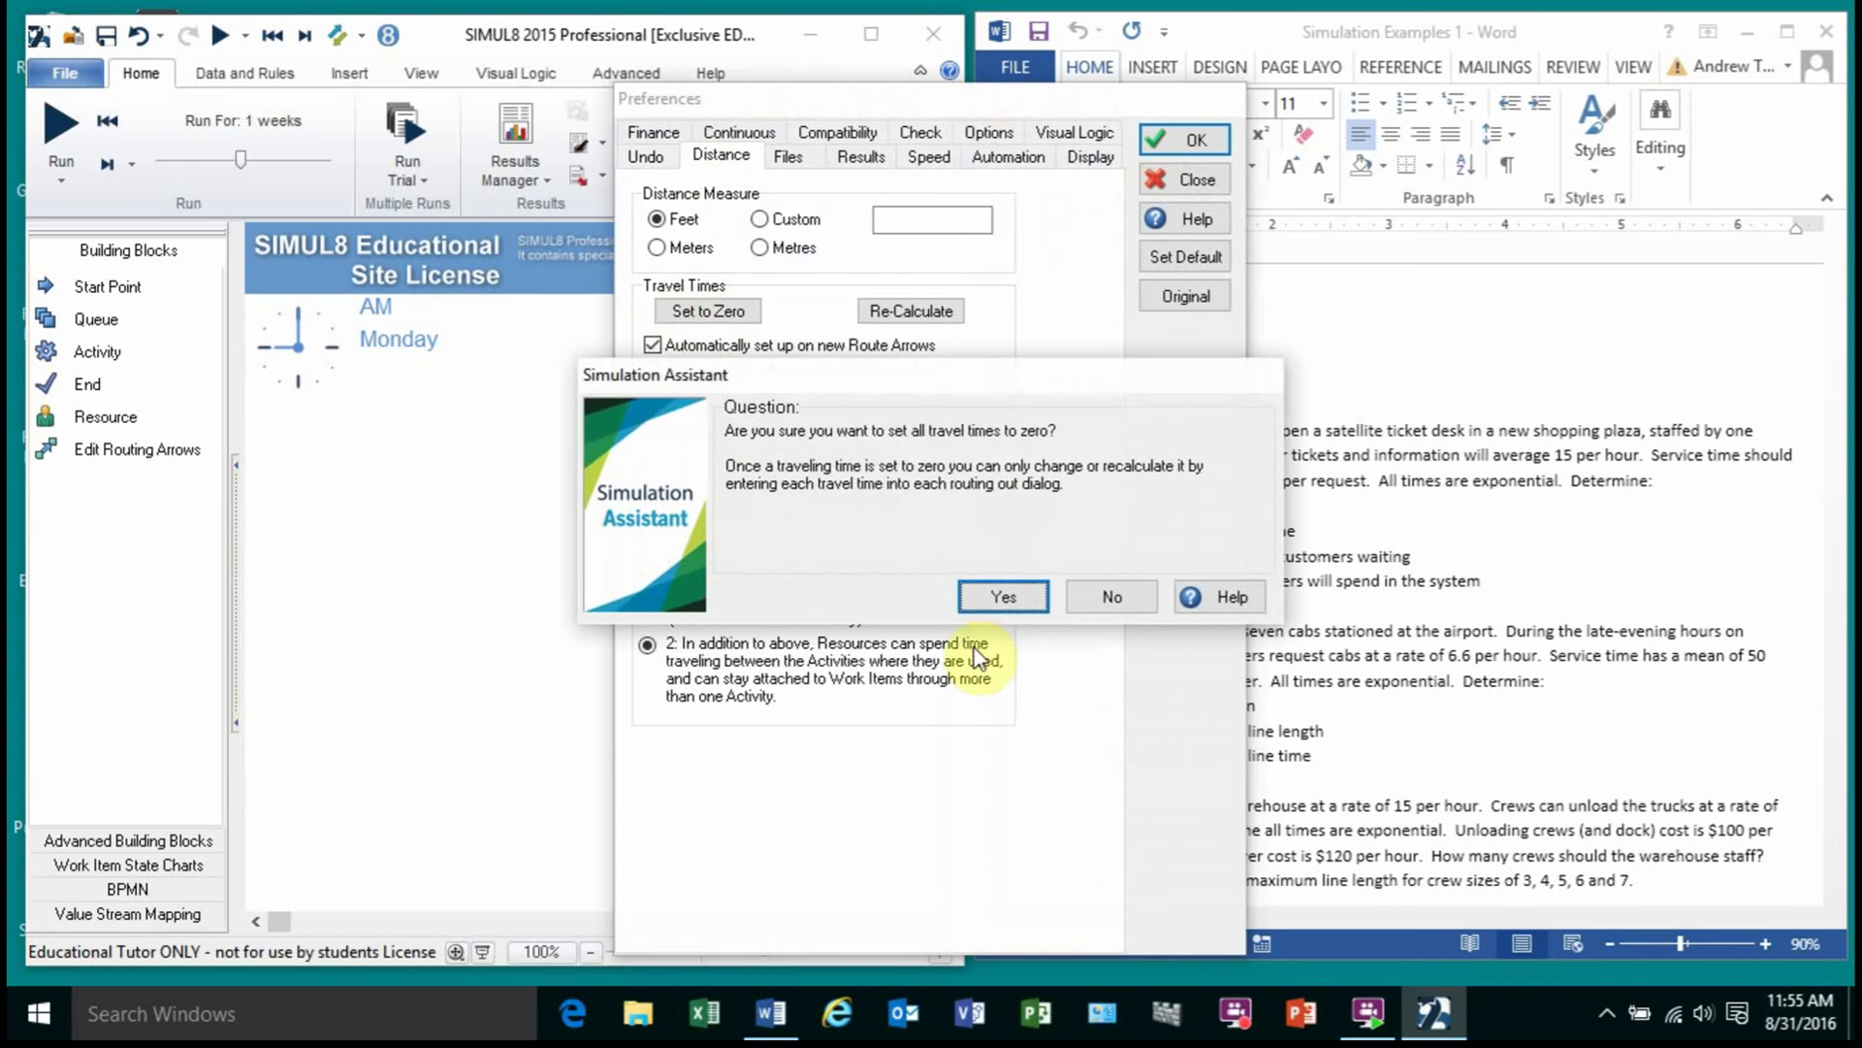
pyautogui.click(1003, 595)
pyautogui.click(1185, 139)
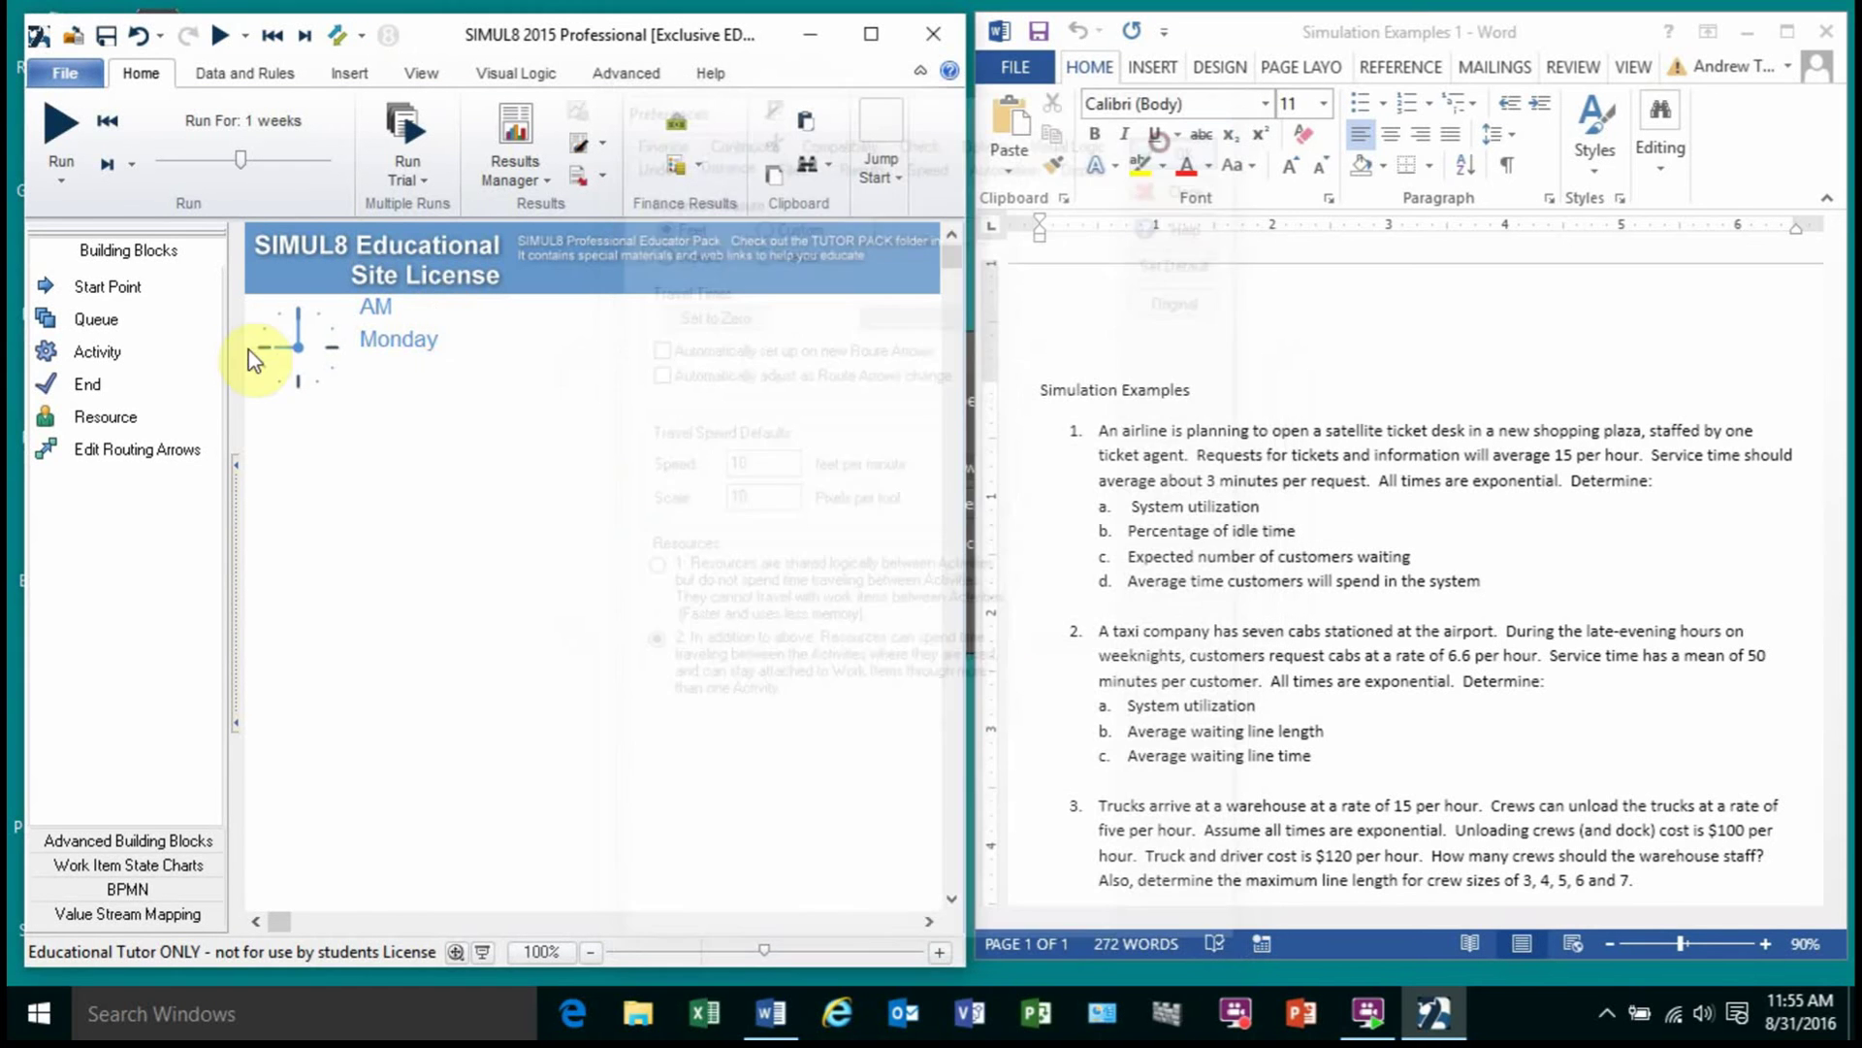
# Step: Set the clock to a simple unit count with a 10000-minute results collection period
pyautogui.rightClick(299, 346)
pyautogui.click(339, 361)
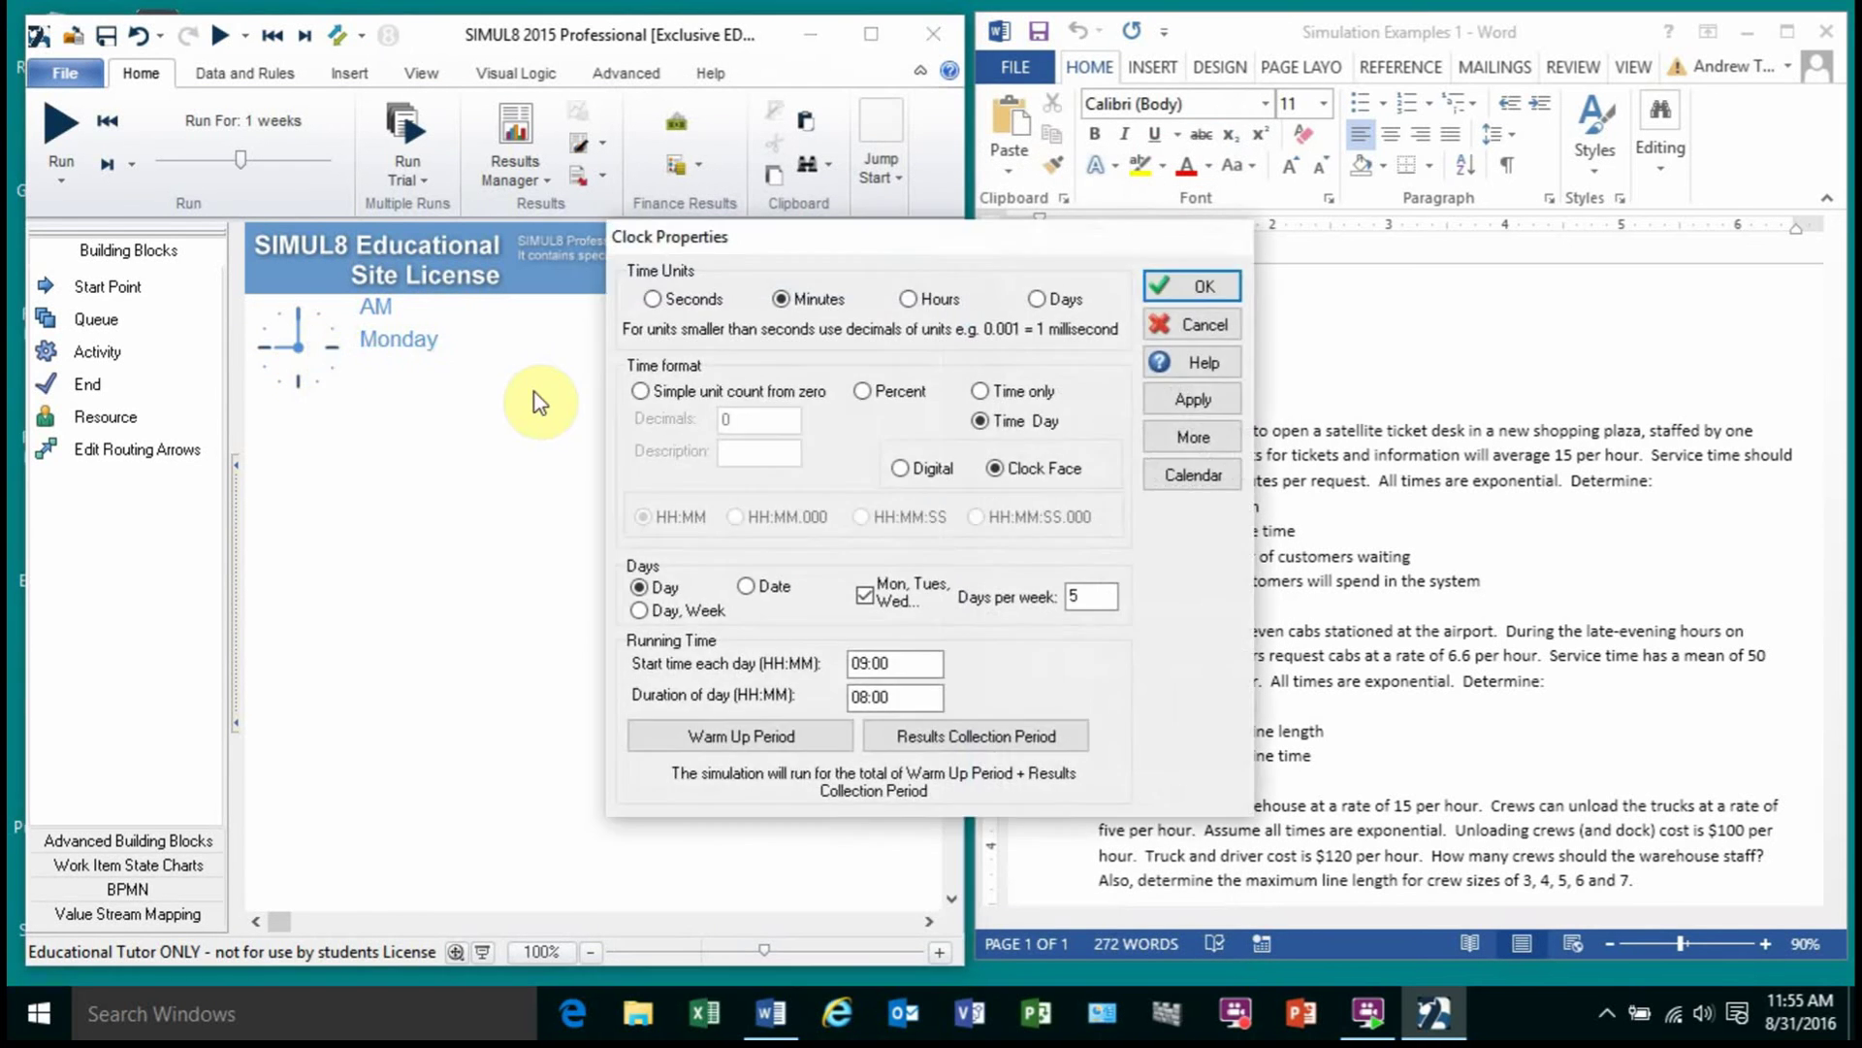
pyautogui.click(638, 391)
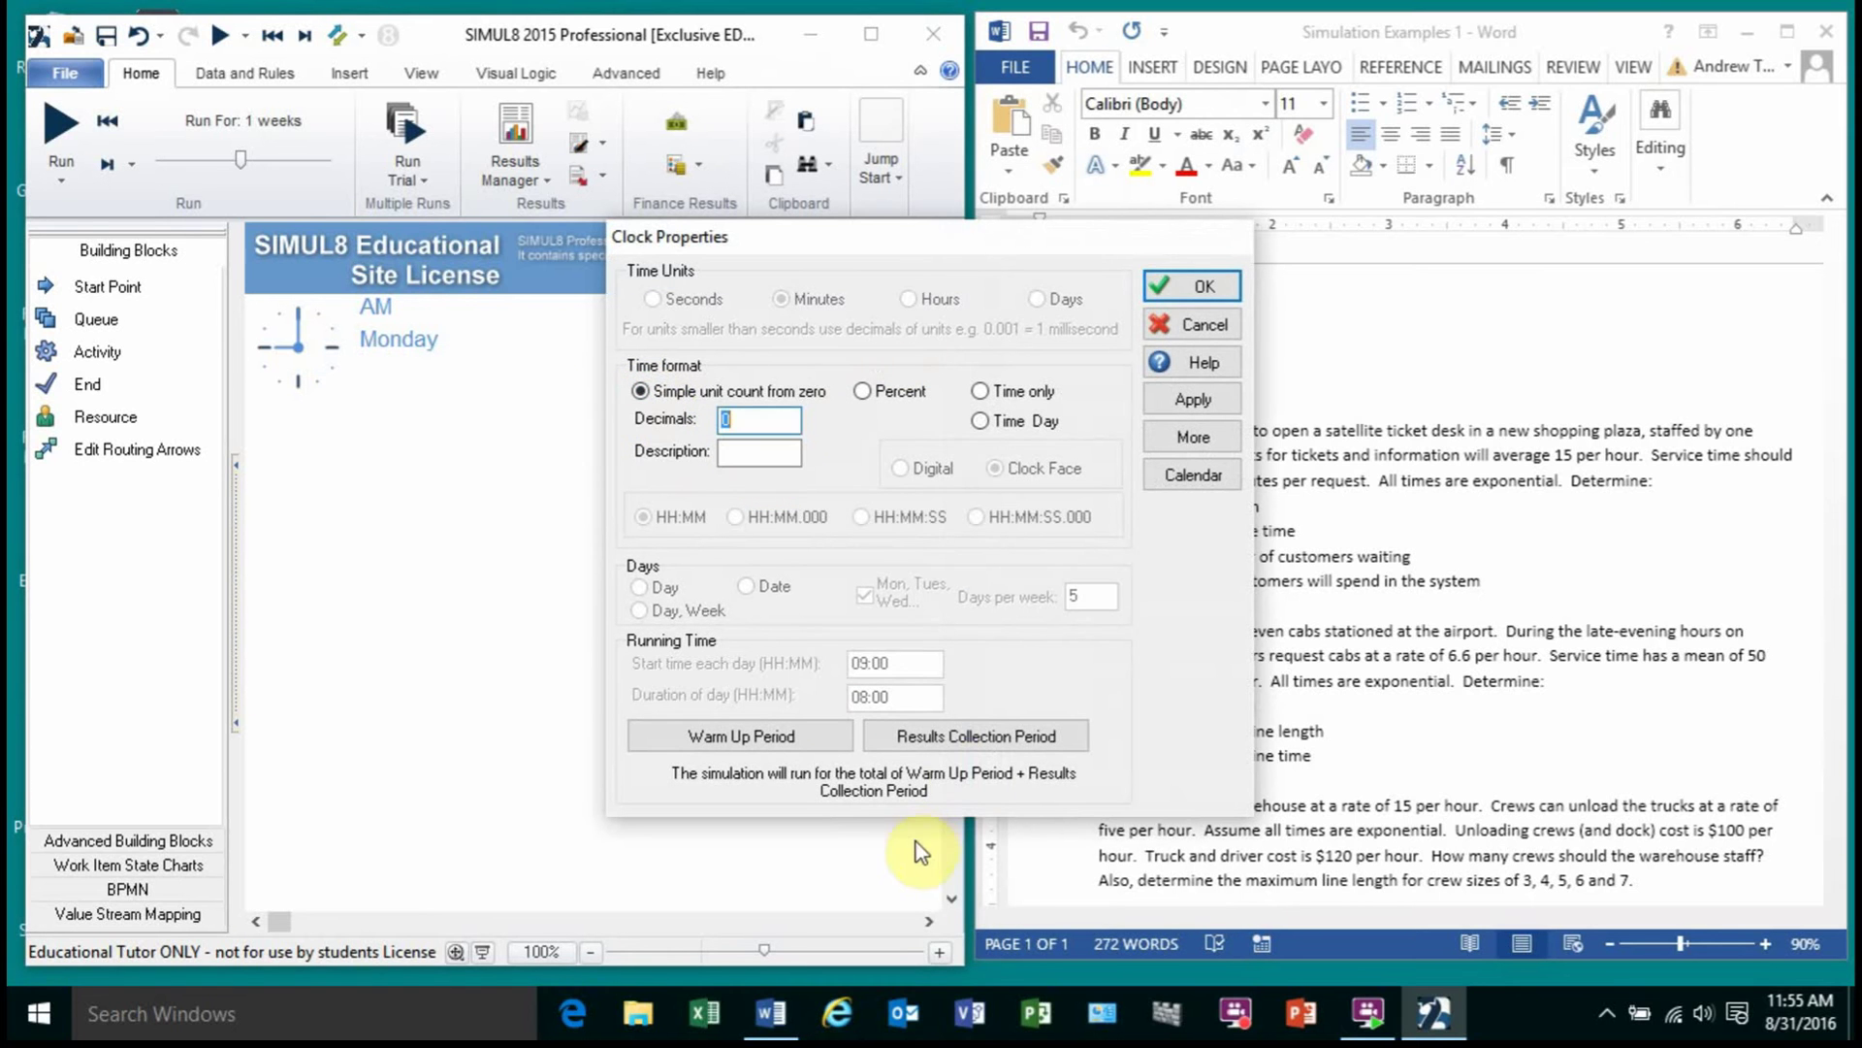
pyautogui.click(965, 738)
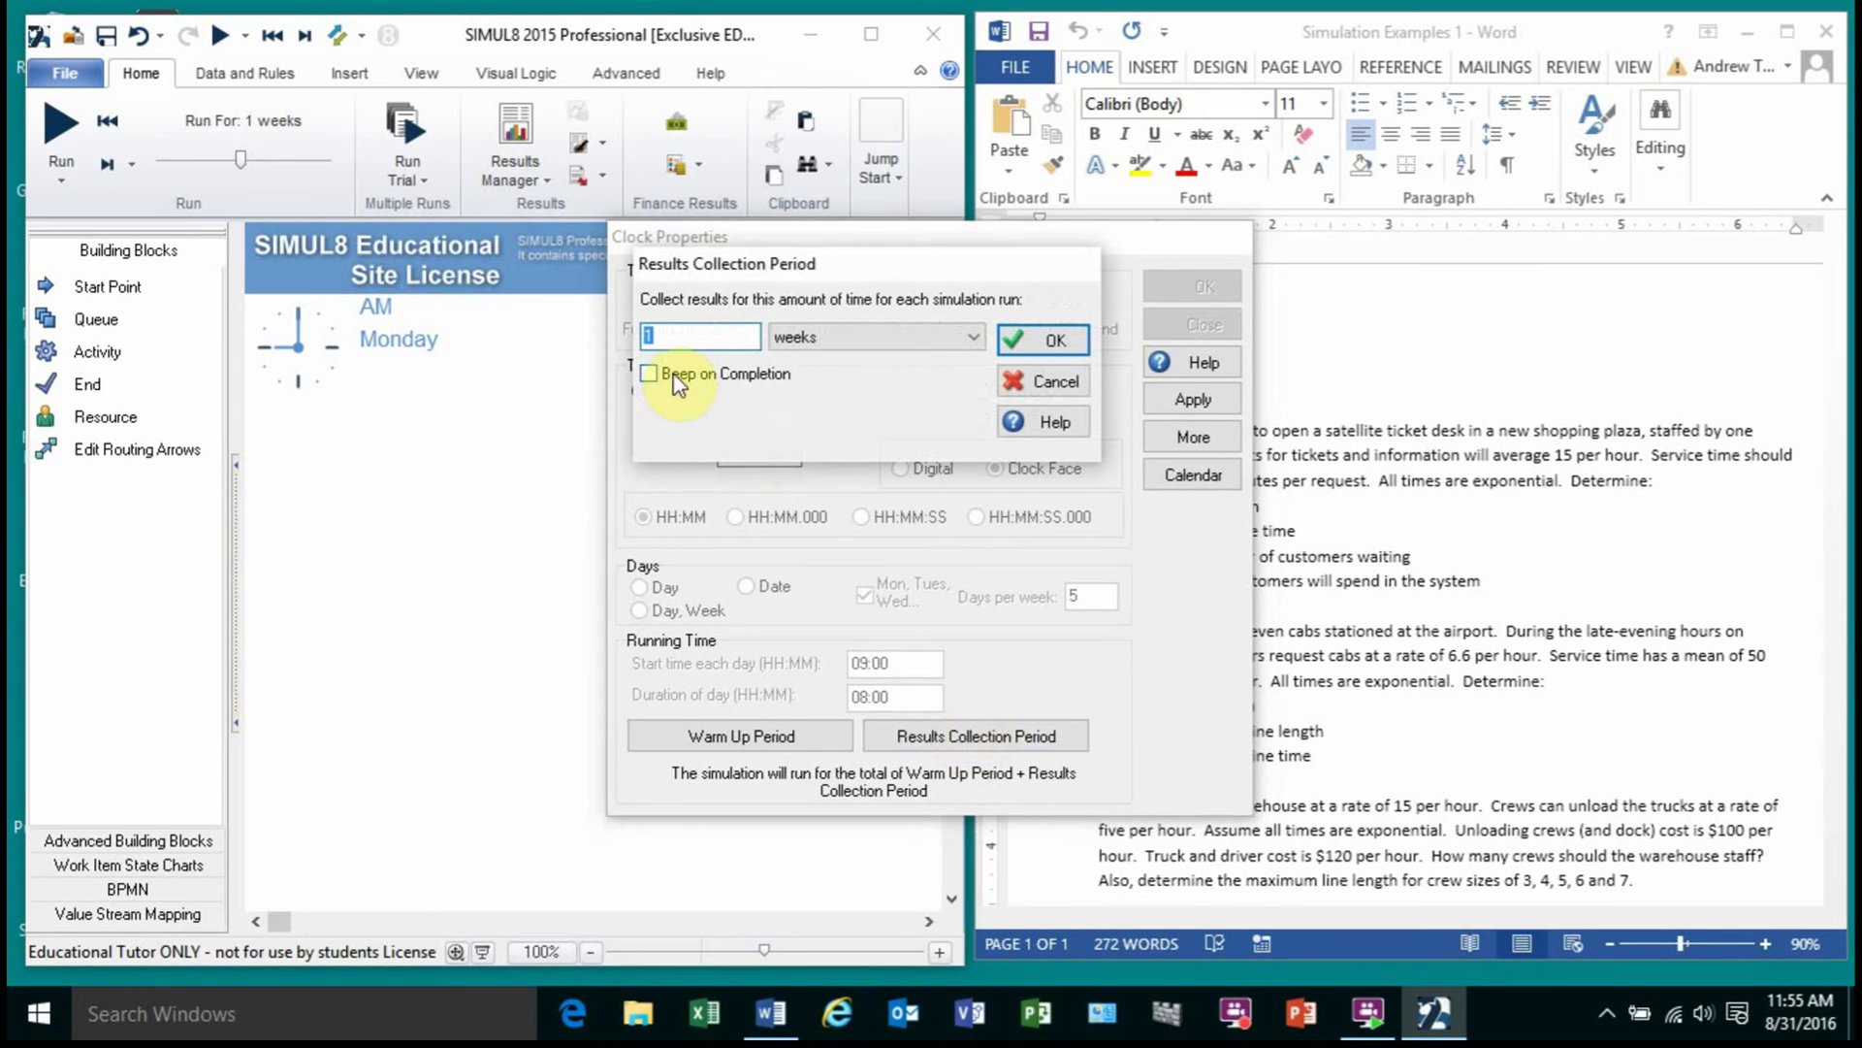
pyautogui.write('10000')
pyautogui.click(974, 337)
pyautogui.click(891, 433)
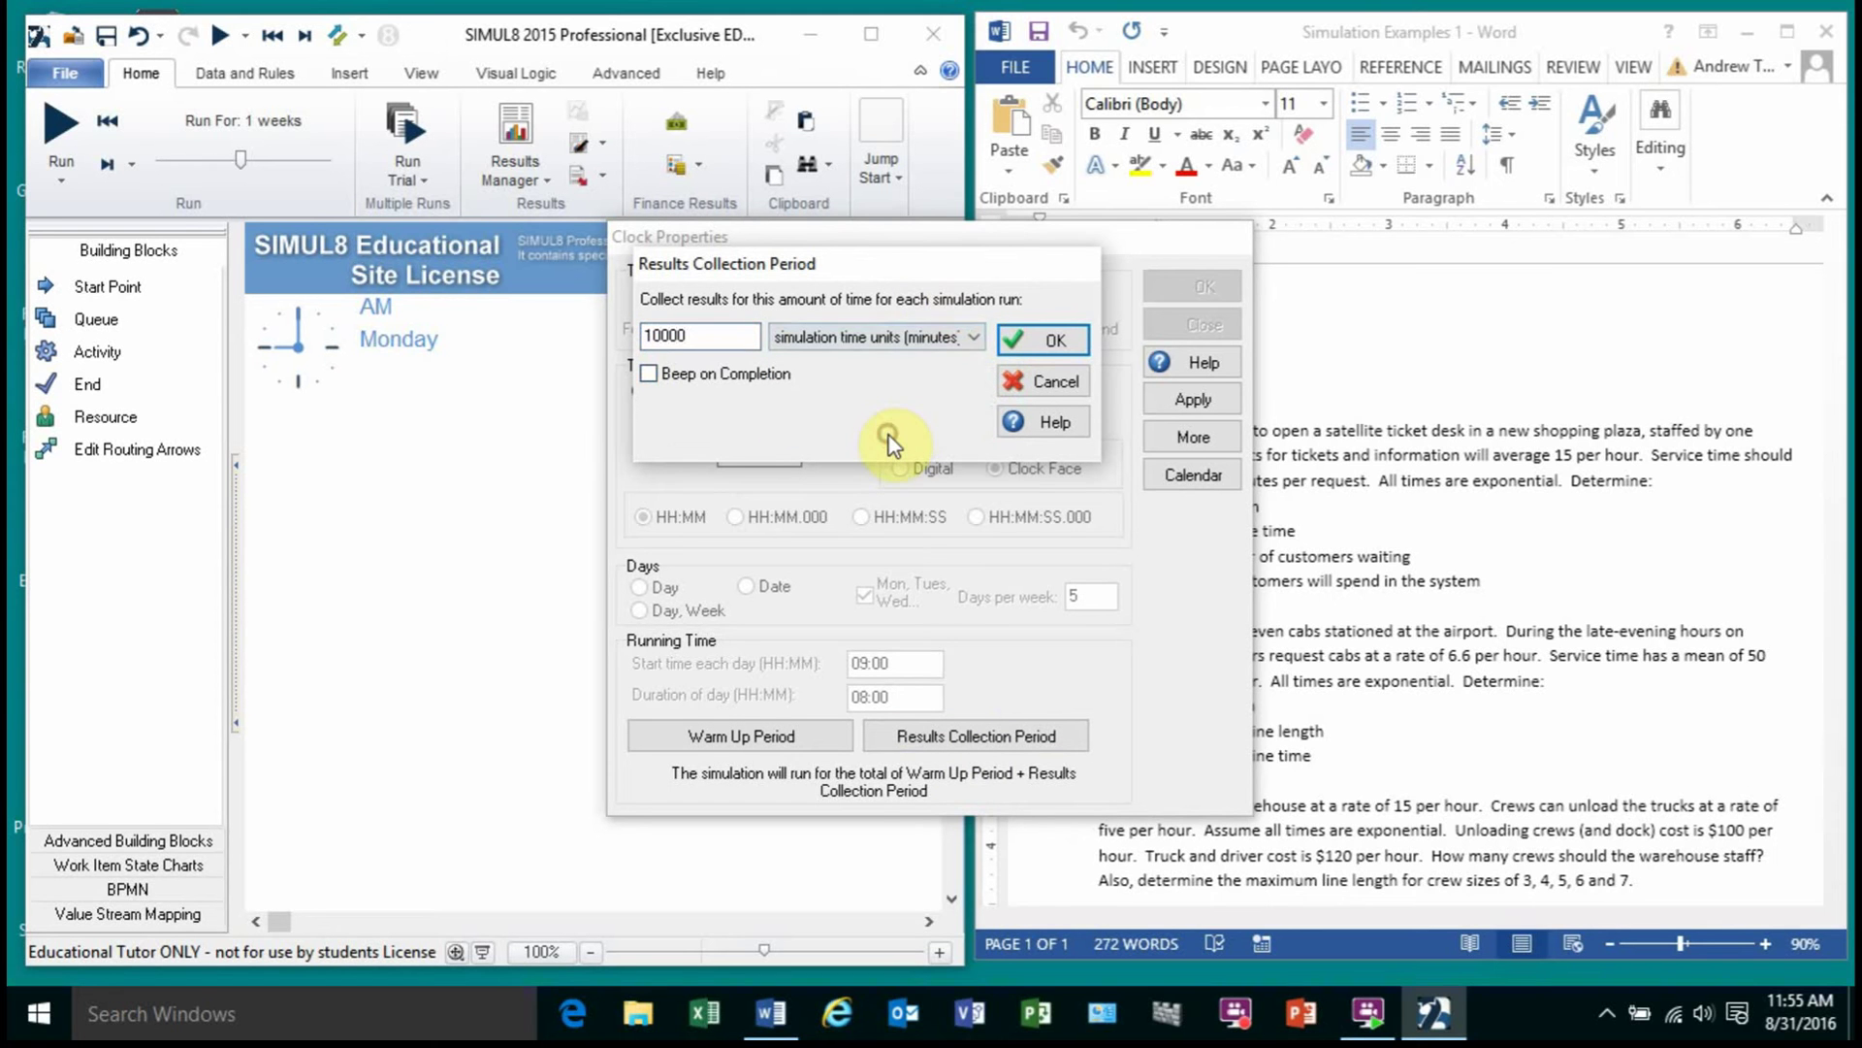
pyautogui.click(1040, 342)
pyautogui.click(1178, 288)
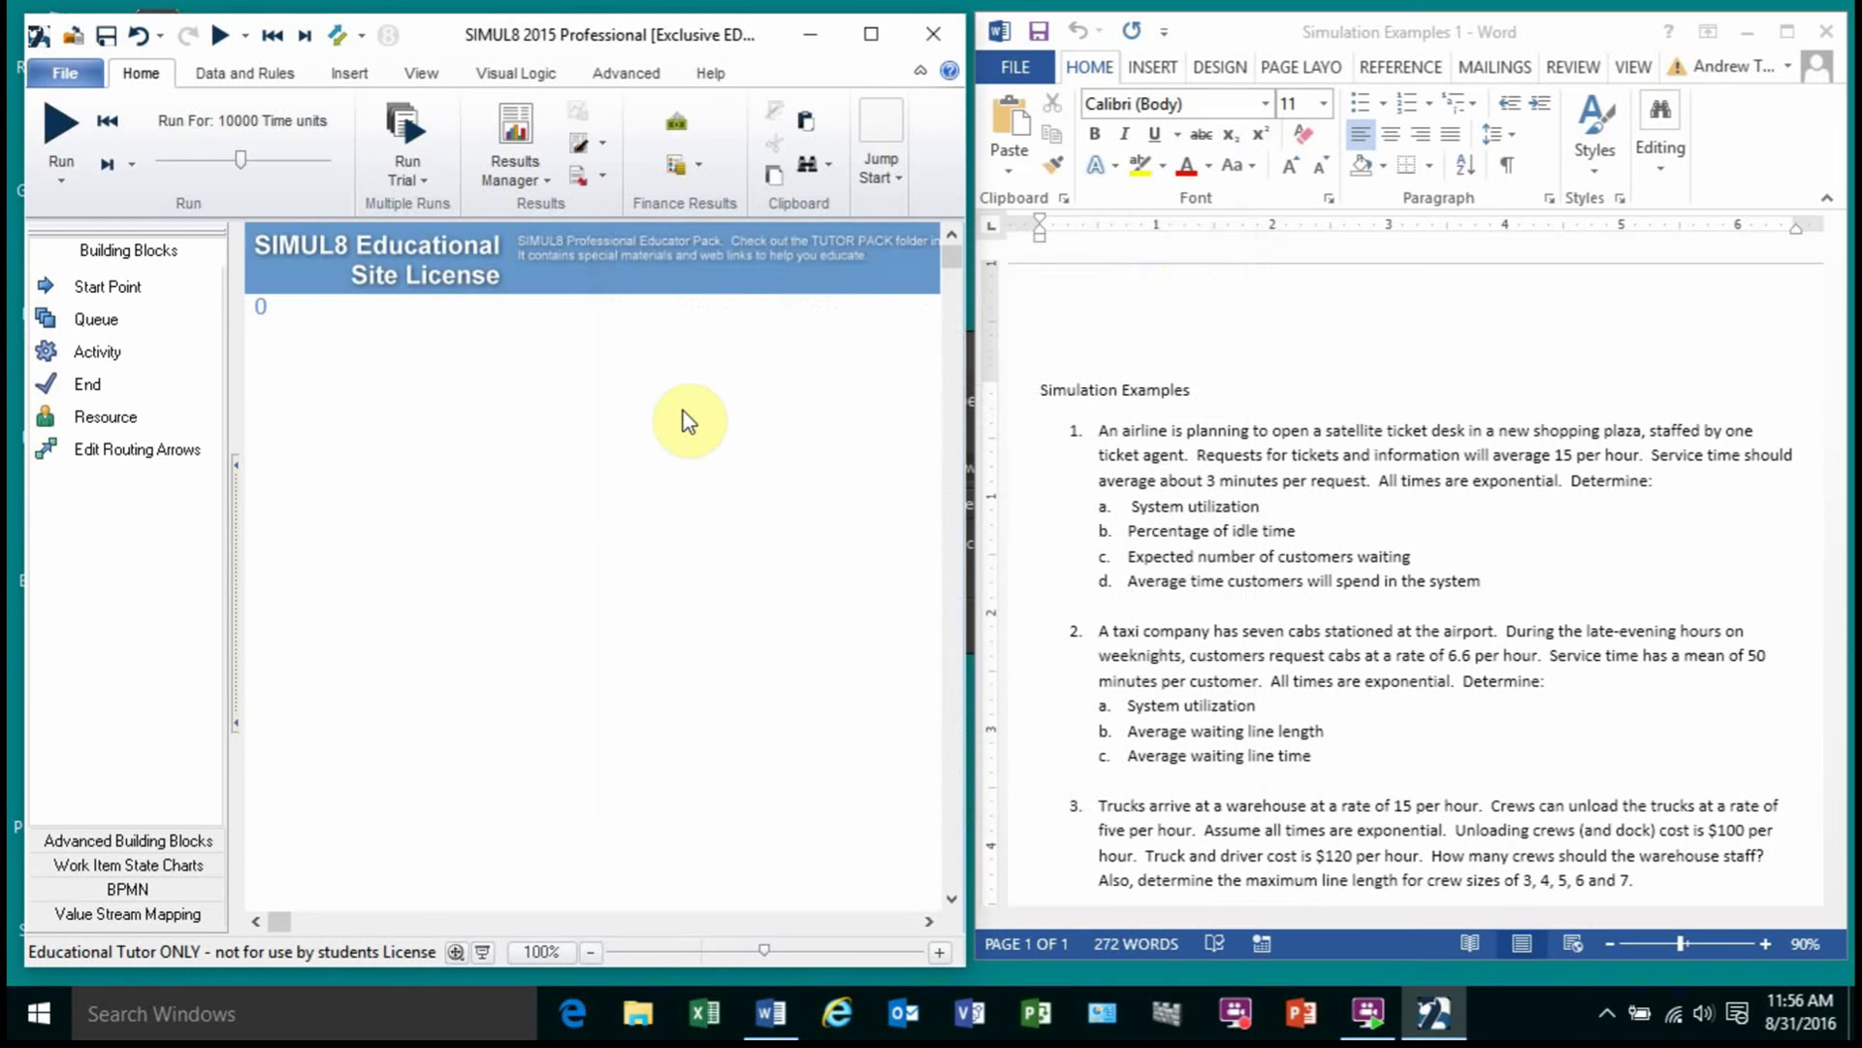
# Step: Place a Start Point on the model canvas
pyautogui.click(88, 289)
pyautogui.click(348, 421)
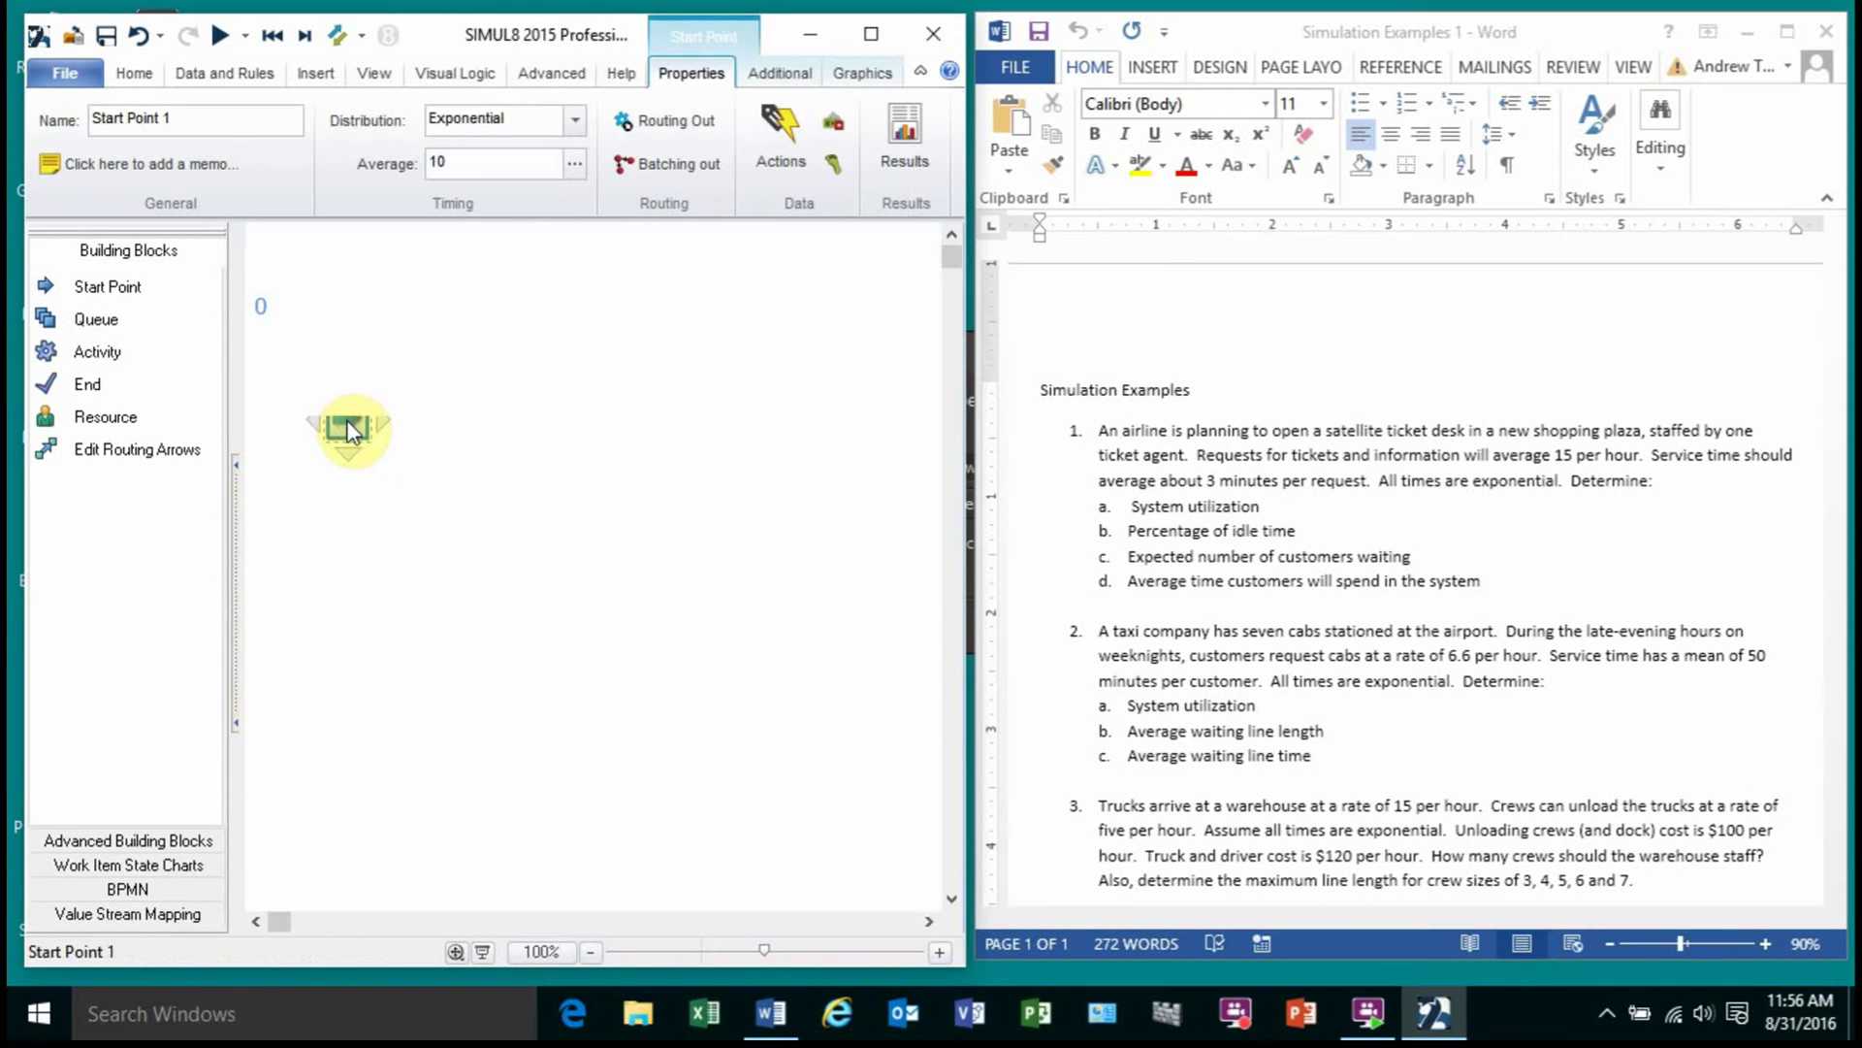
pyautogui.moveTo(354, 496); pyautogui.dragTo(359, 505)
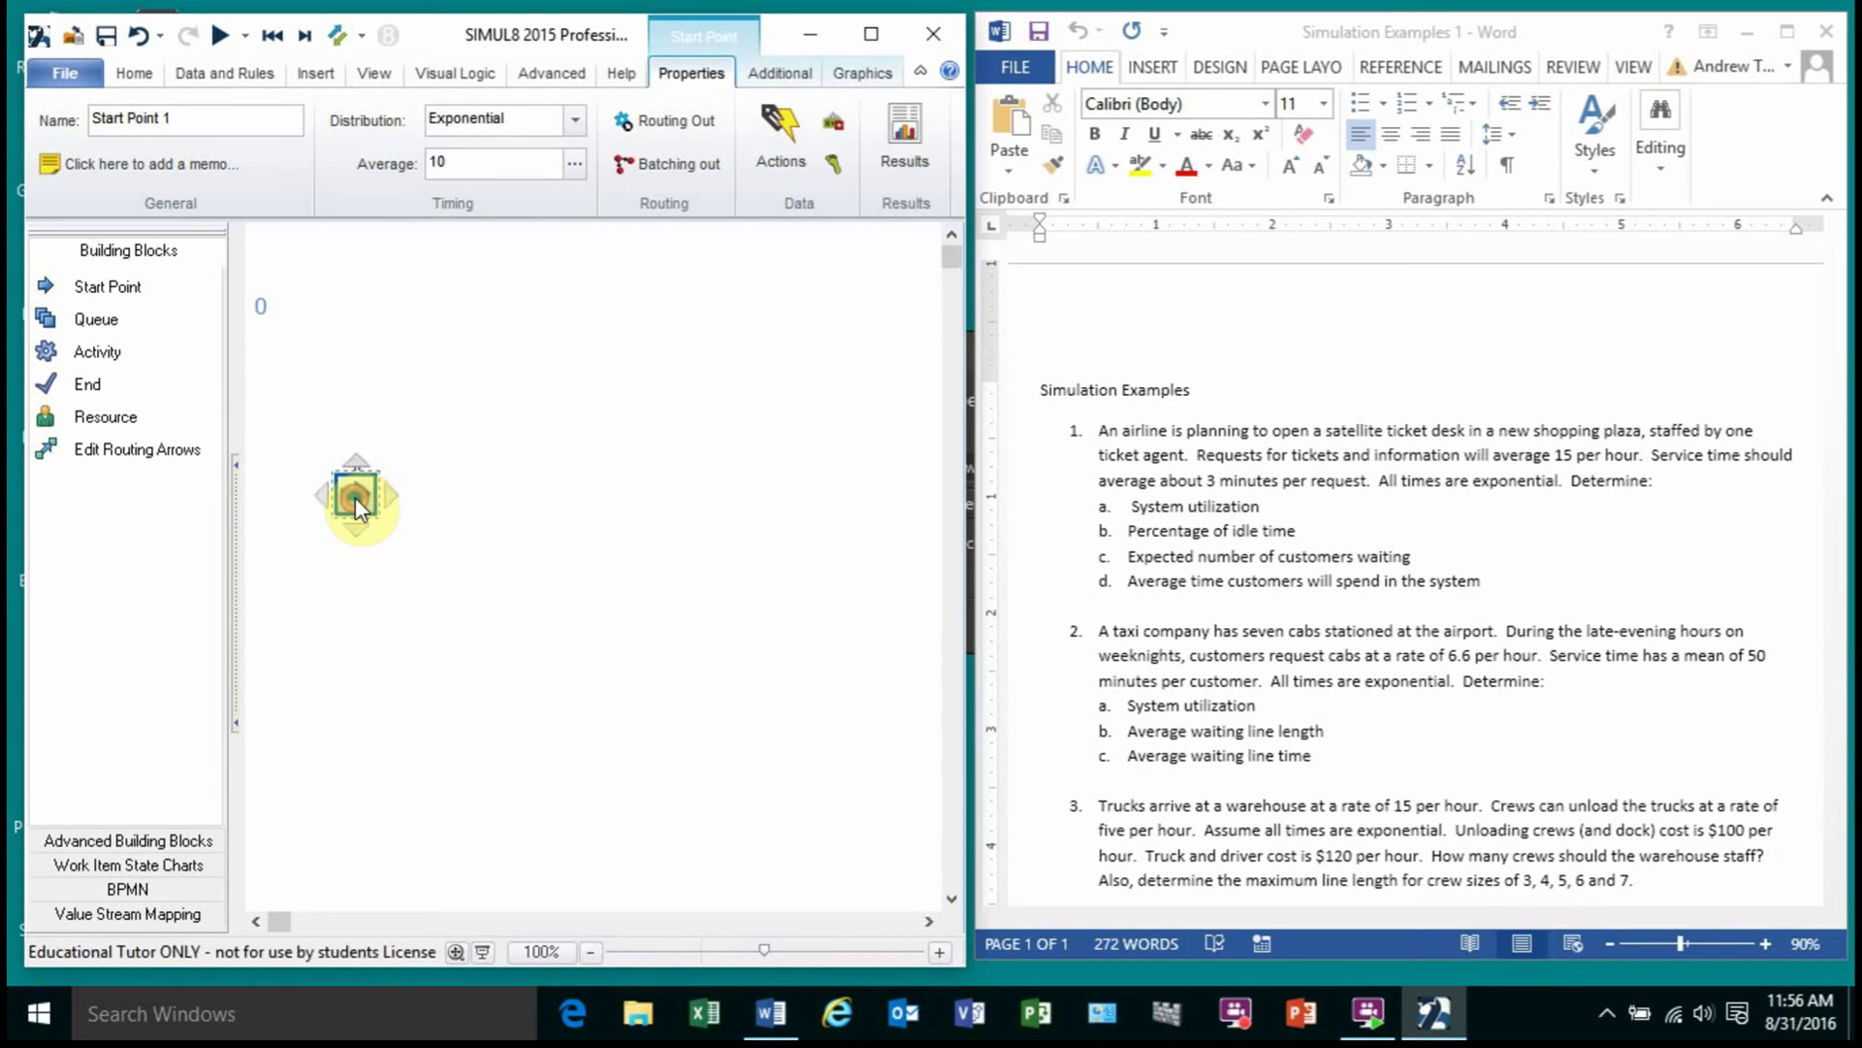
# Step: Set the Start Point's exponential inter-arrival average to 4 minutes
pyautogui.doubleClick(355, 497)
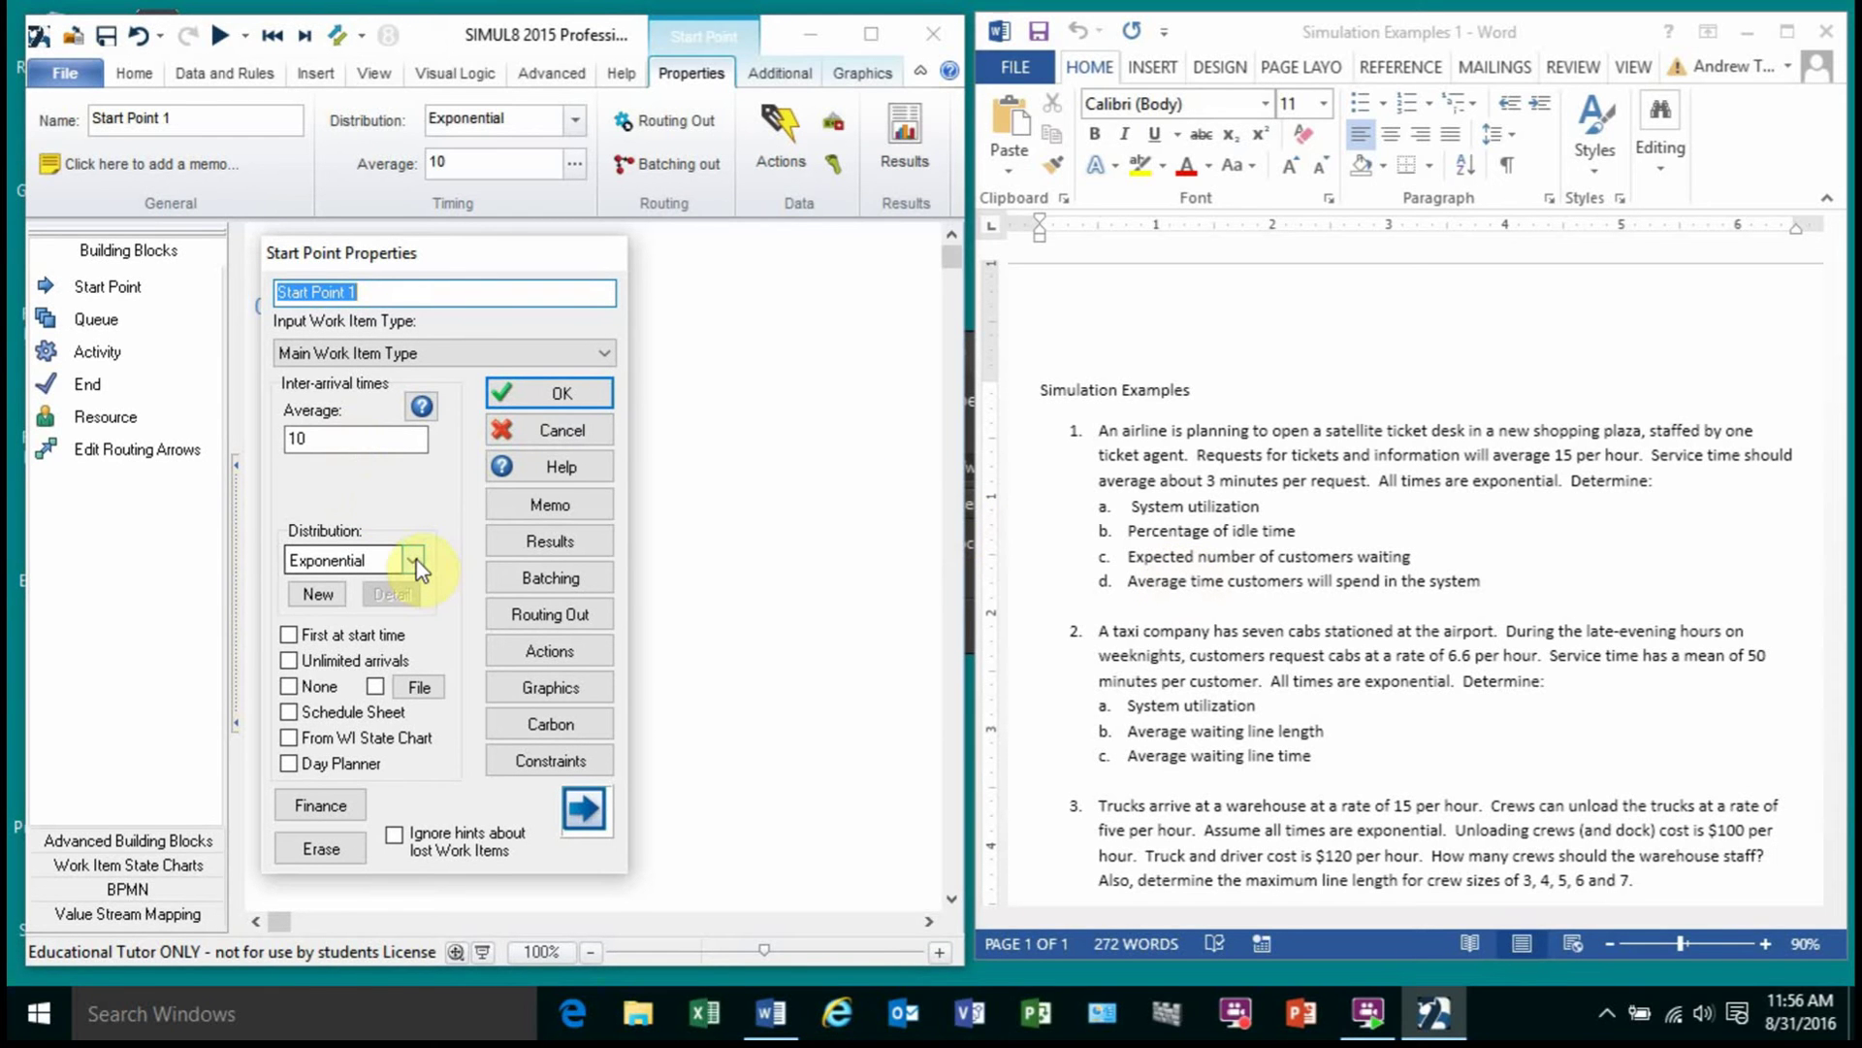
pyautogui.moveTo(419, 569)
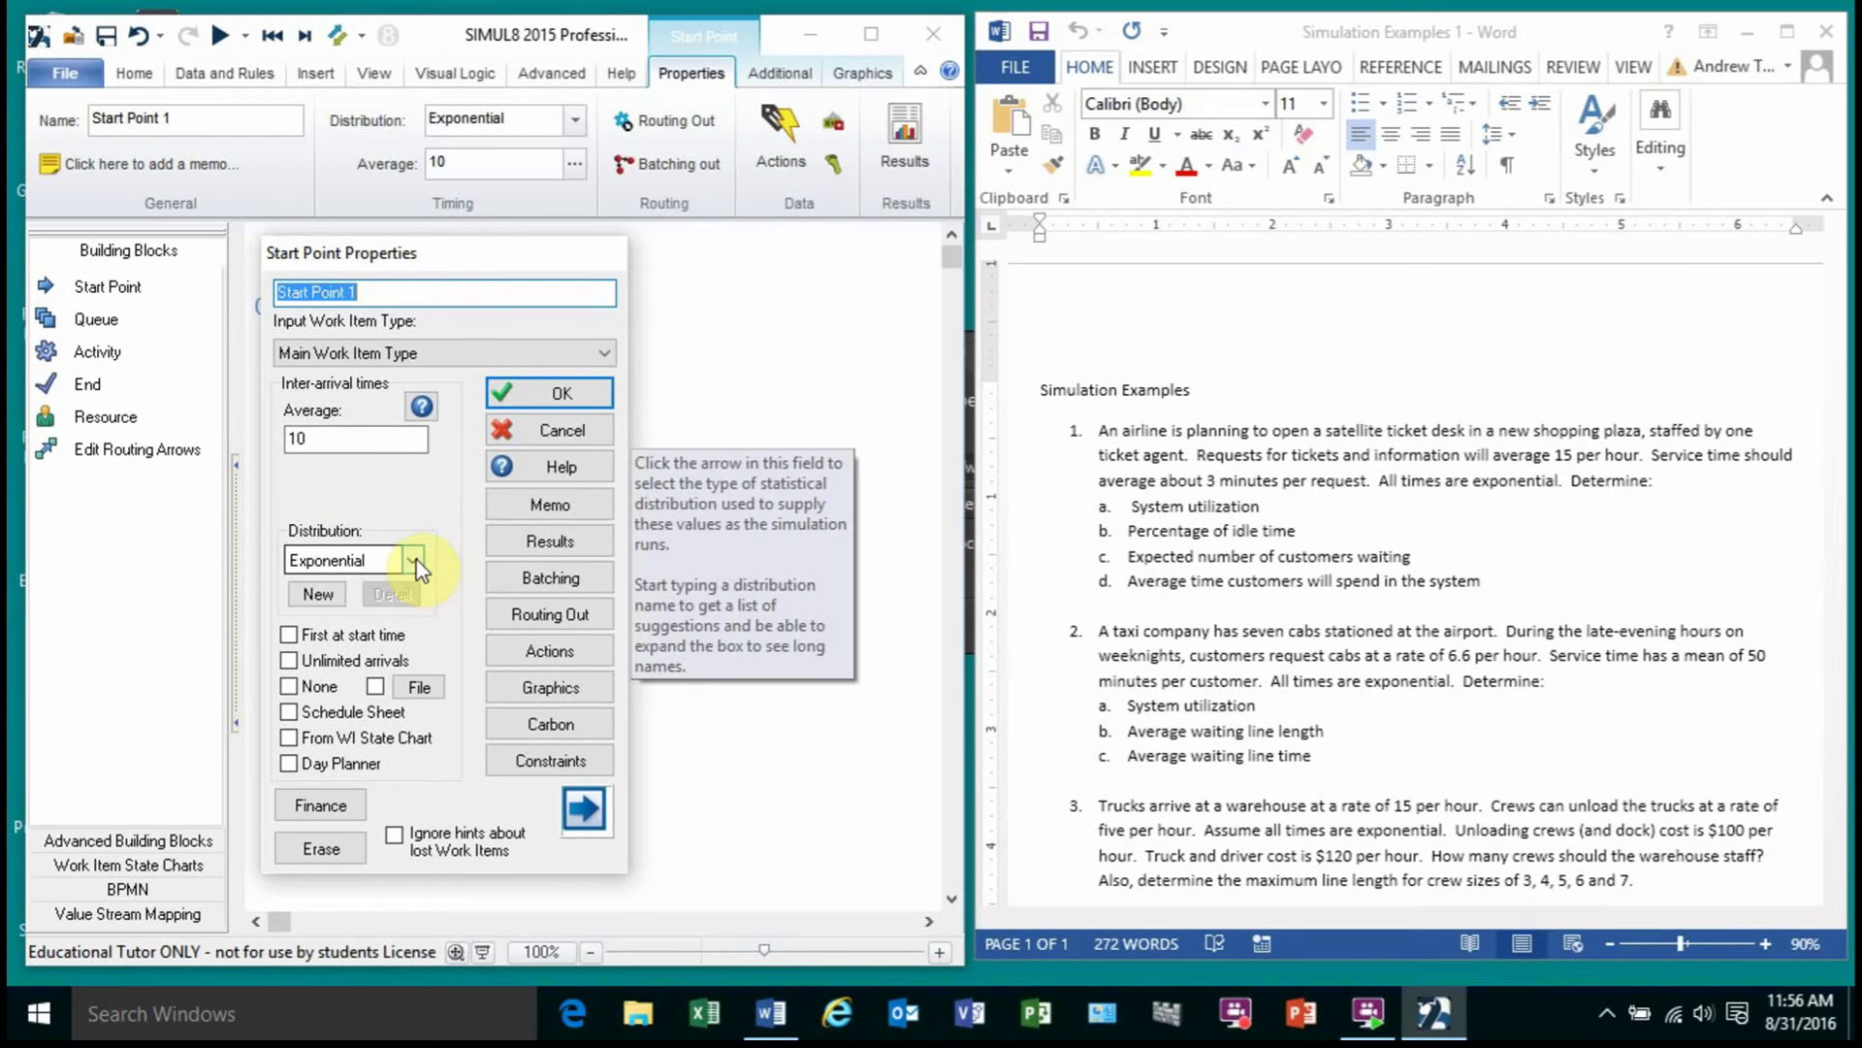
pyautogui.click(351, 440)
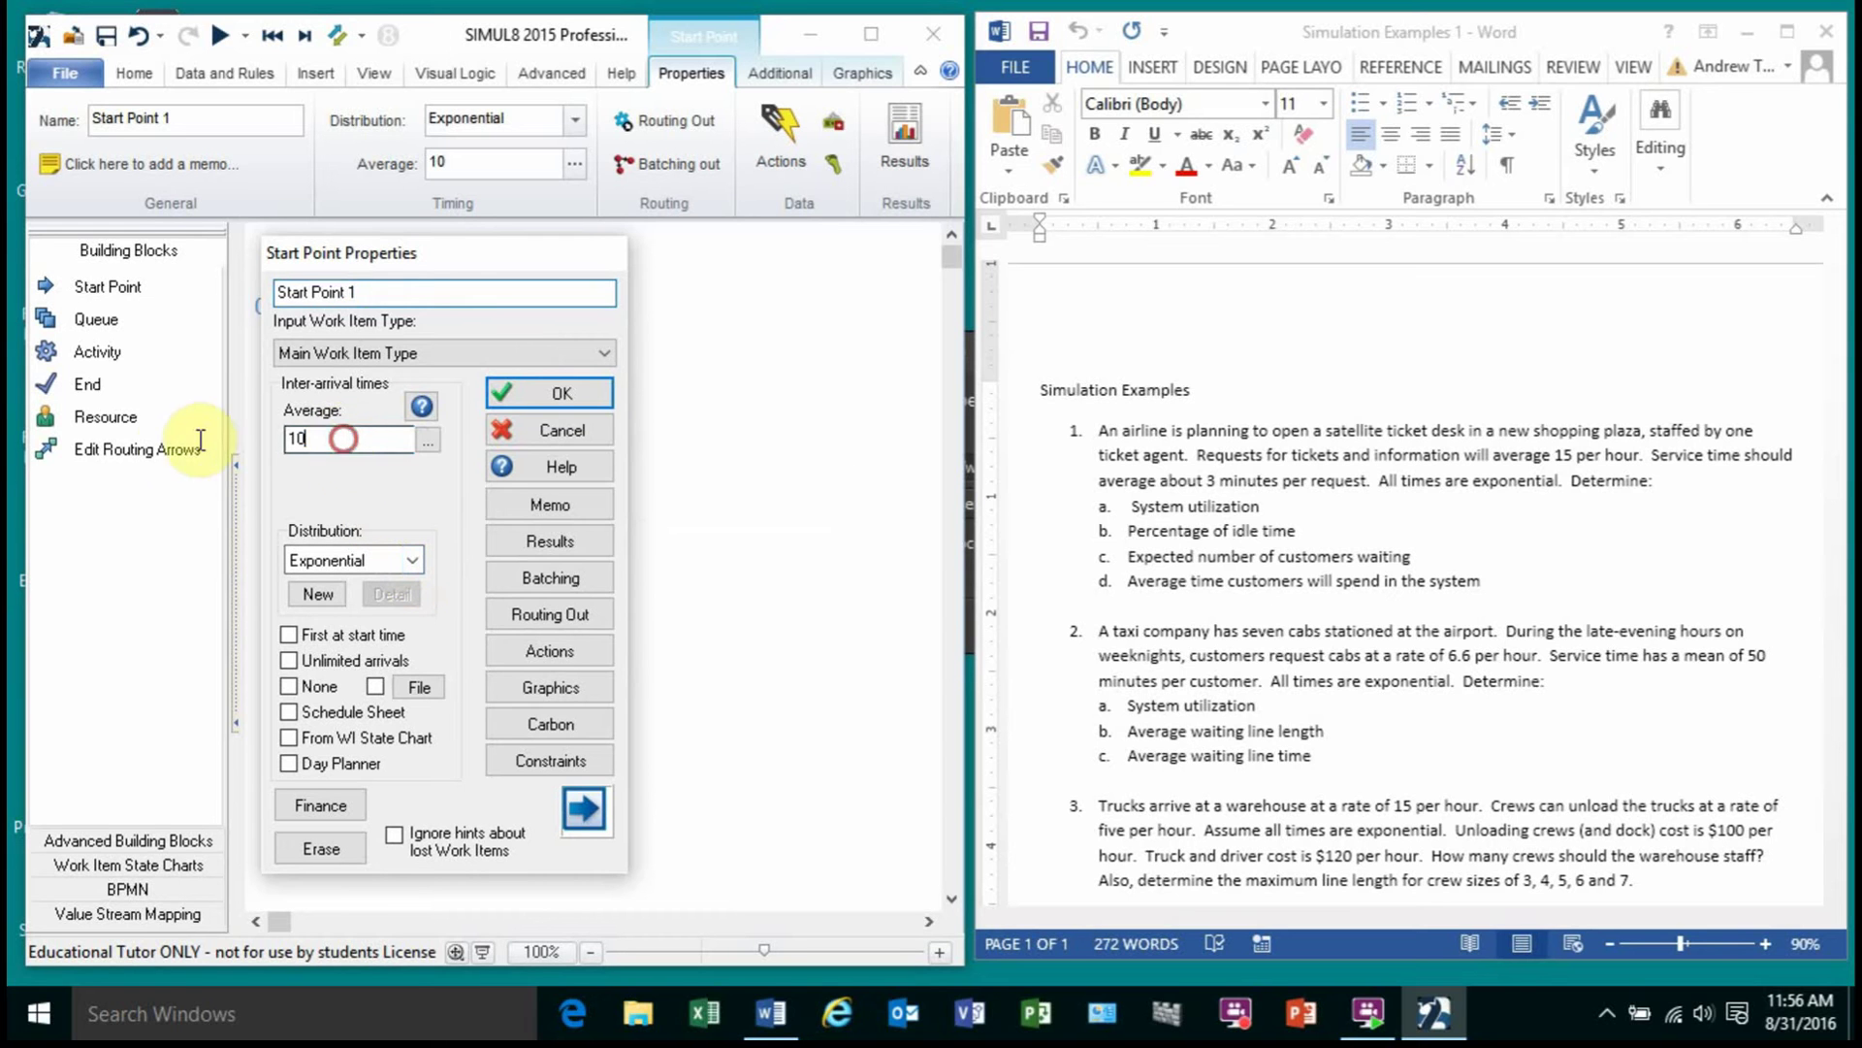
pyautogui.press('End')
pyautogui.press('BackSpace')
pyautogui.press('BackSpace')
pyautogui.write('60/15')
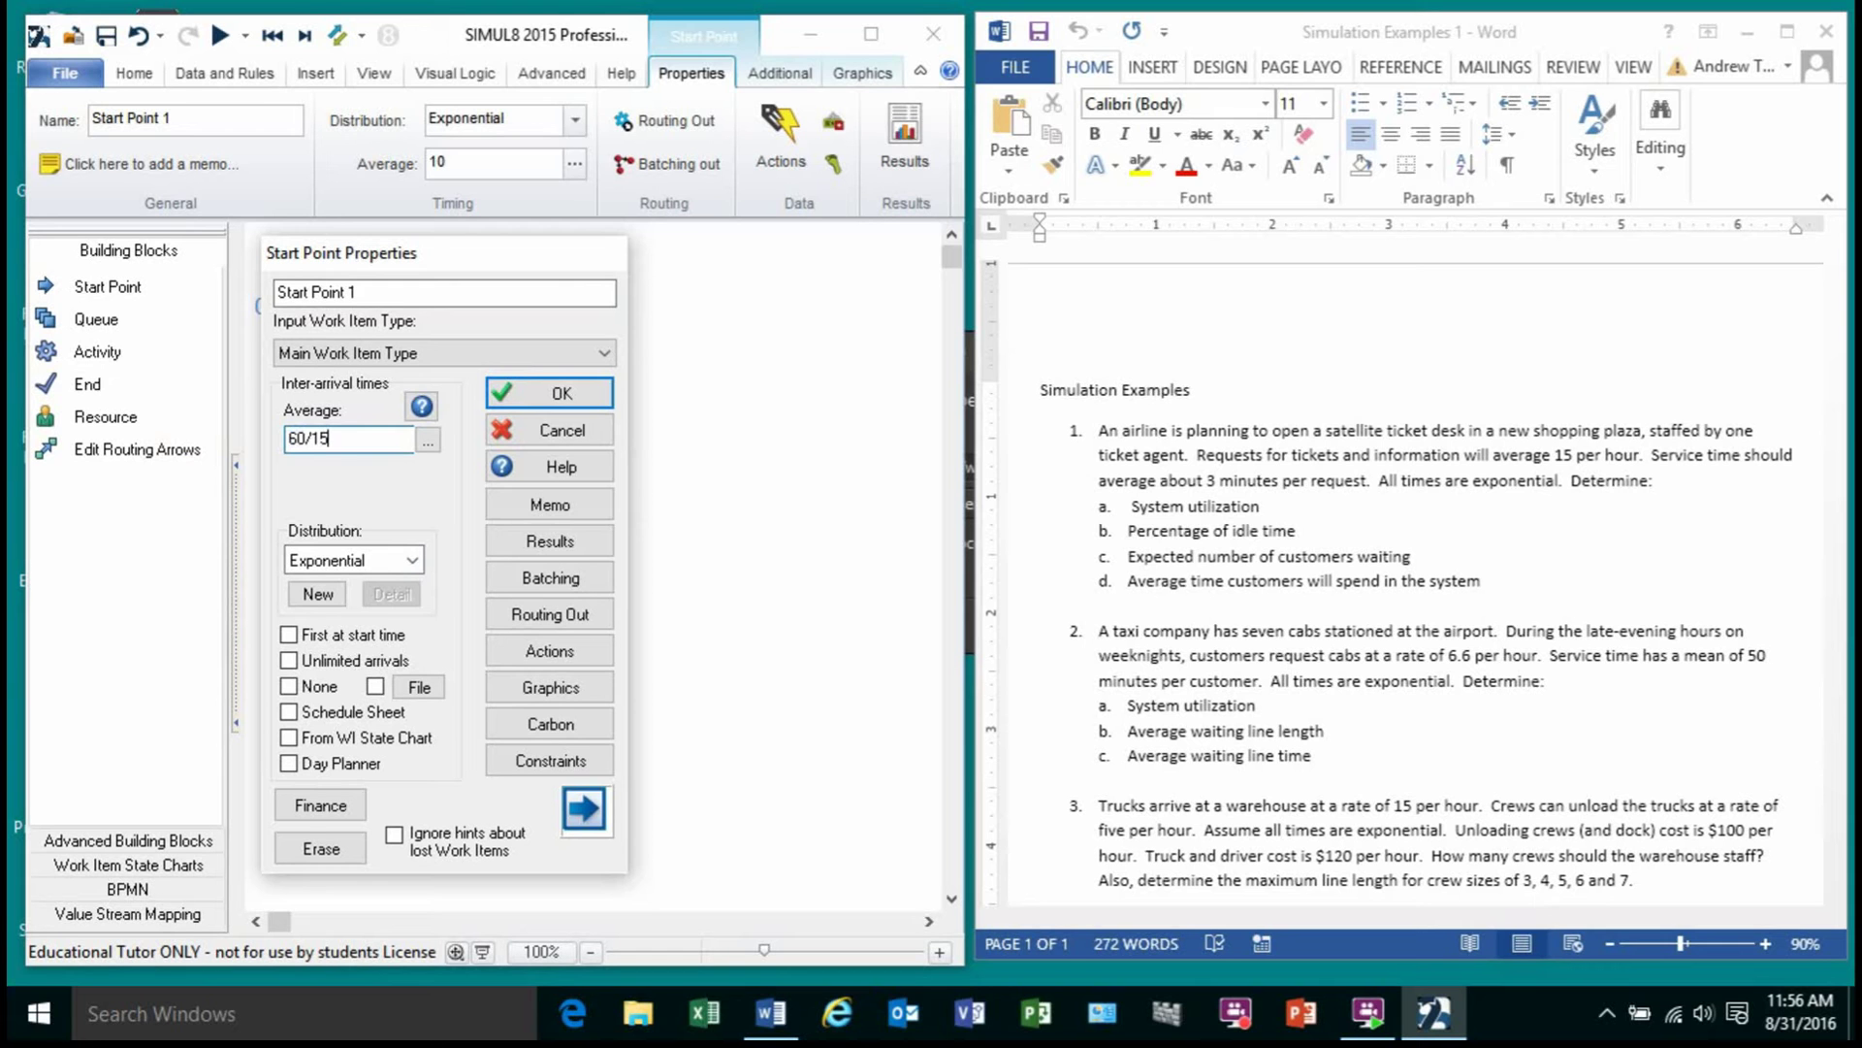
pyautogui.press('BackSpace')
pyautogui.press('BackSpace')
pyautogui.press('BackSpace')
pyautogui.press('BackSpace')
pyautogui.press('BackSpace')
pyautogui.write('4')
pyautogui.click(514, 396)
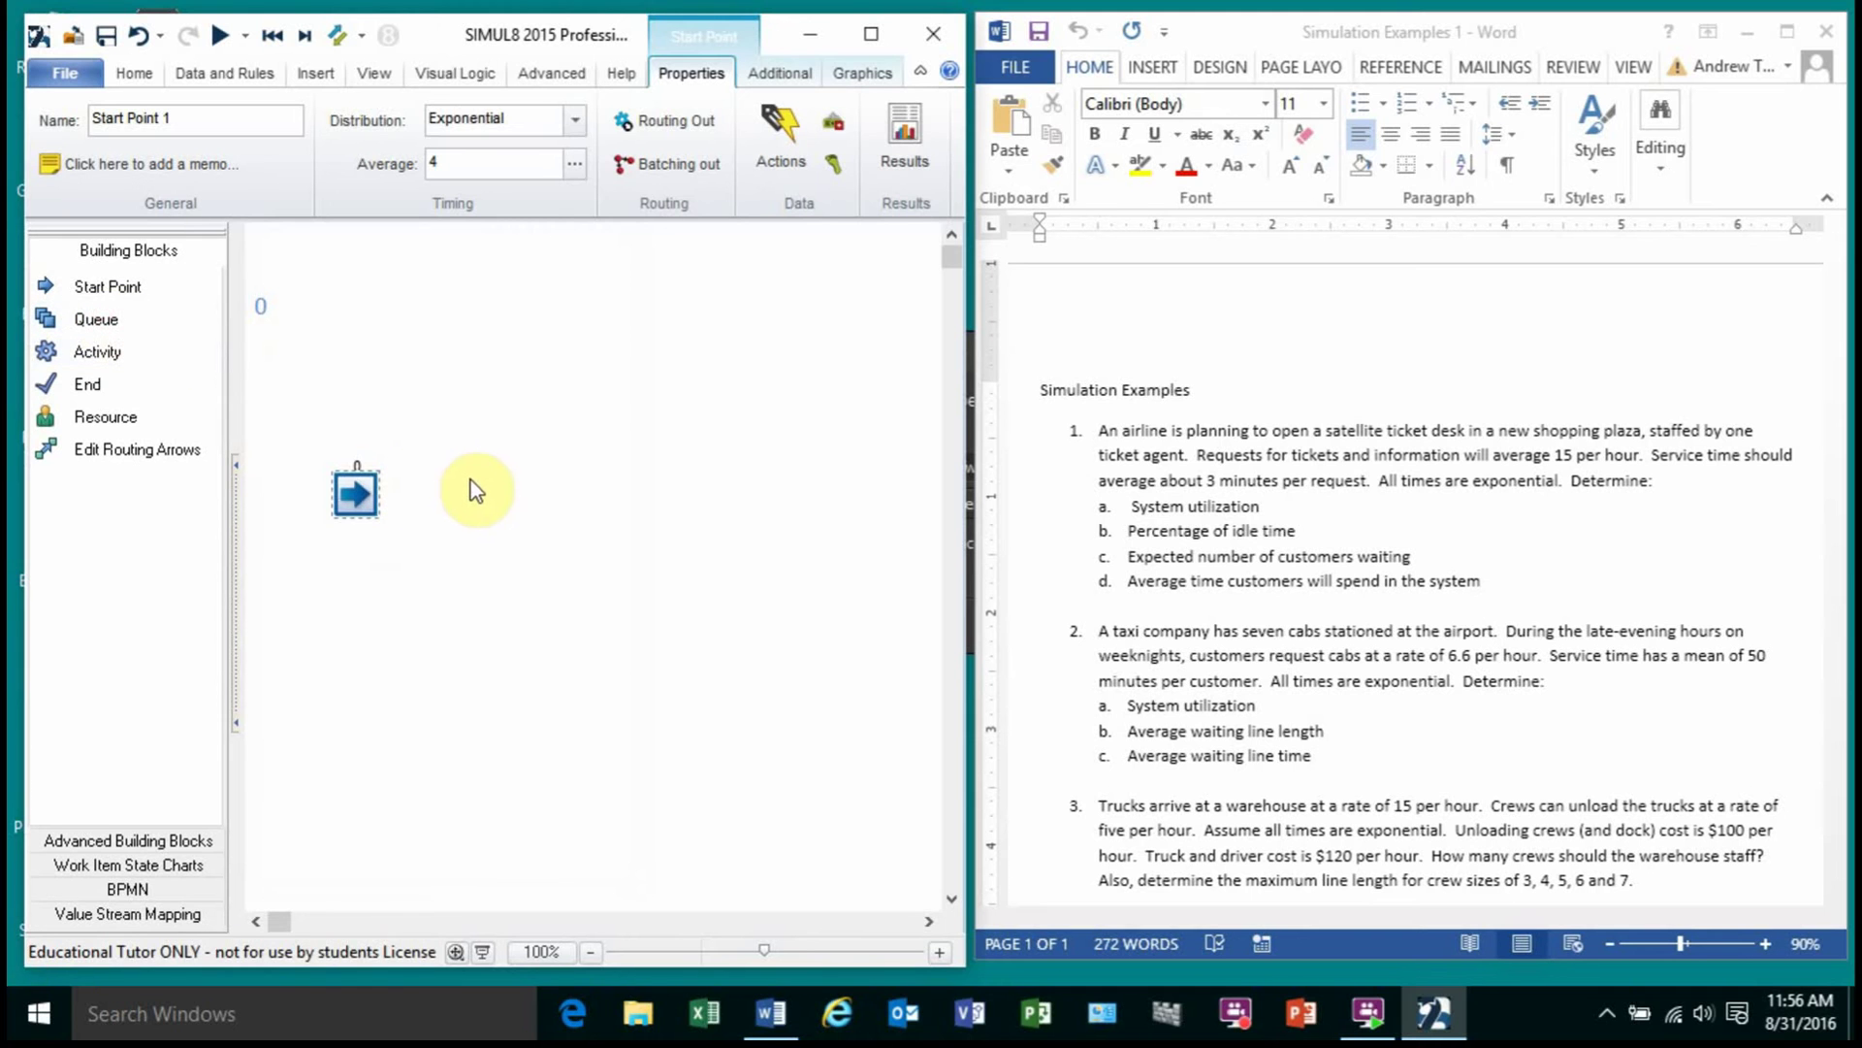
# Step: Add a Queue and Activity 1 in line after the Start Point
pyautogui.click(483, 498)
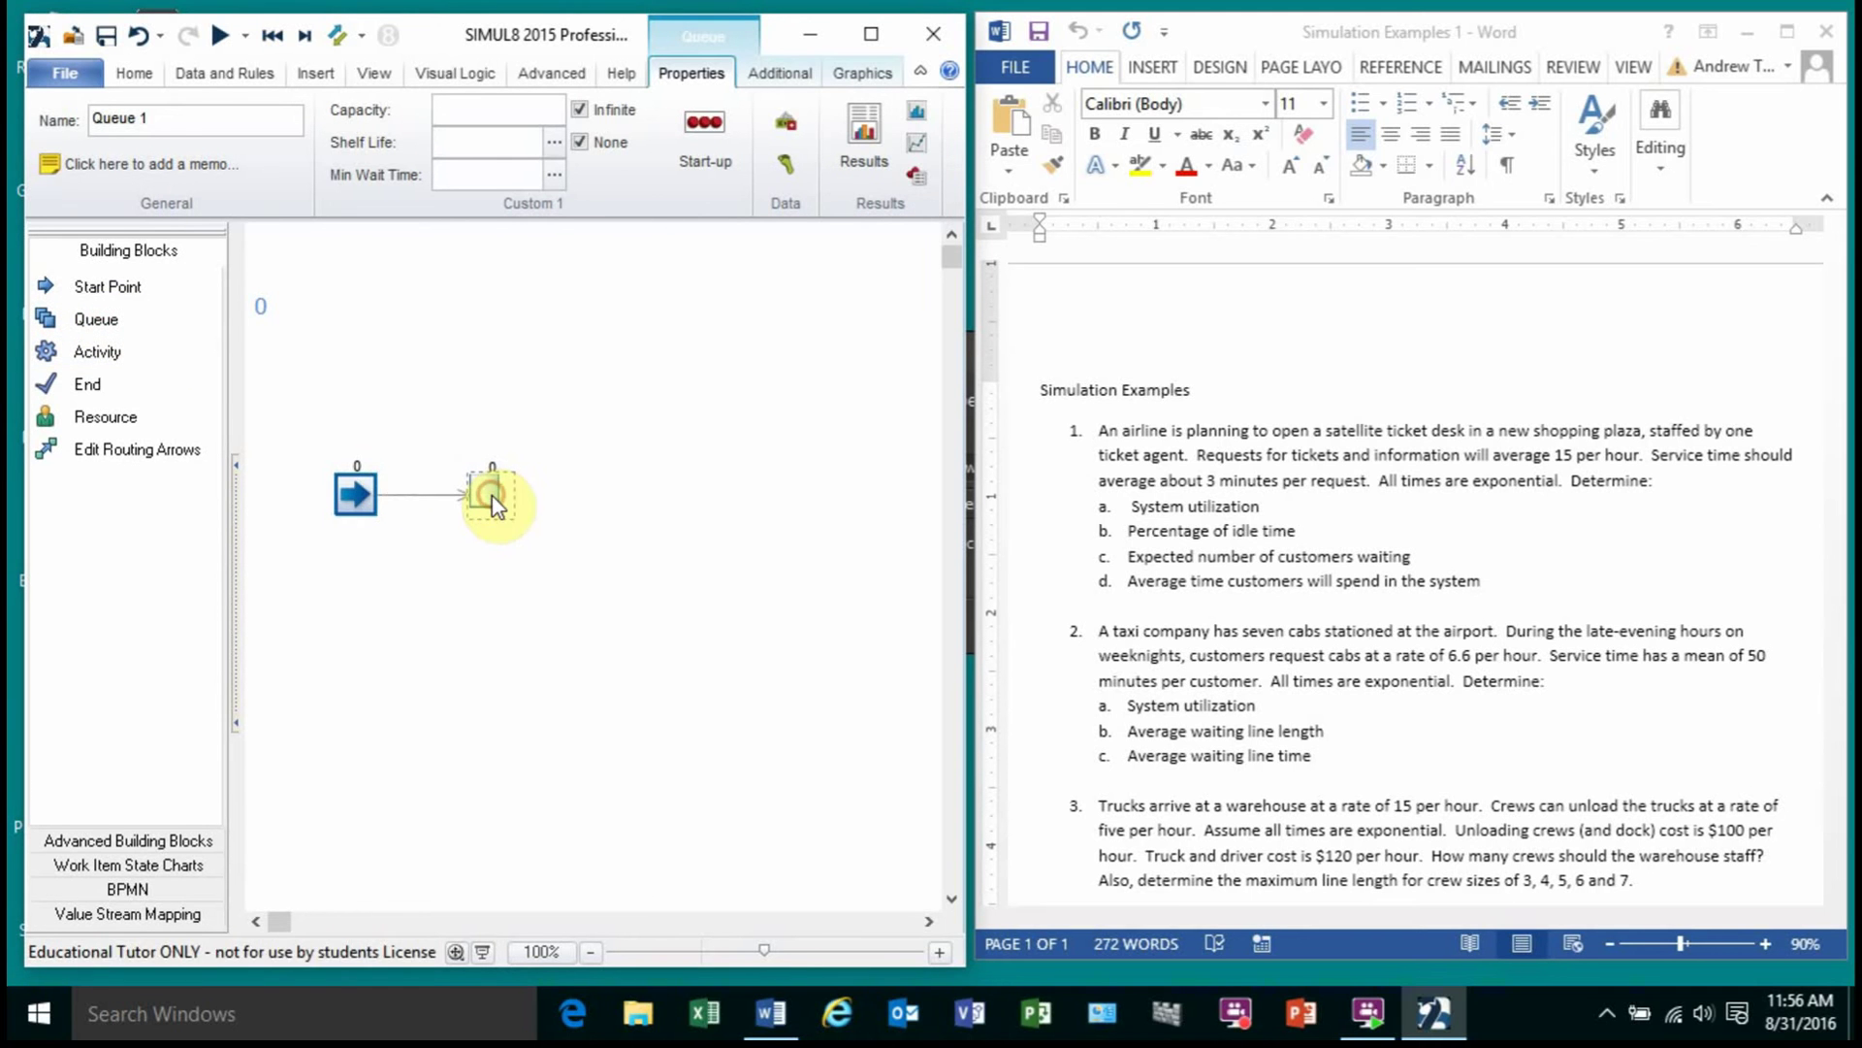
pyautogui.click(185, 353)
pyautogui.click(613, 490)
pyautogui.moveTo(613, 504); pyautogui.dragTo(611, 519)
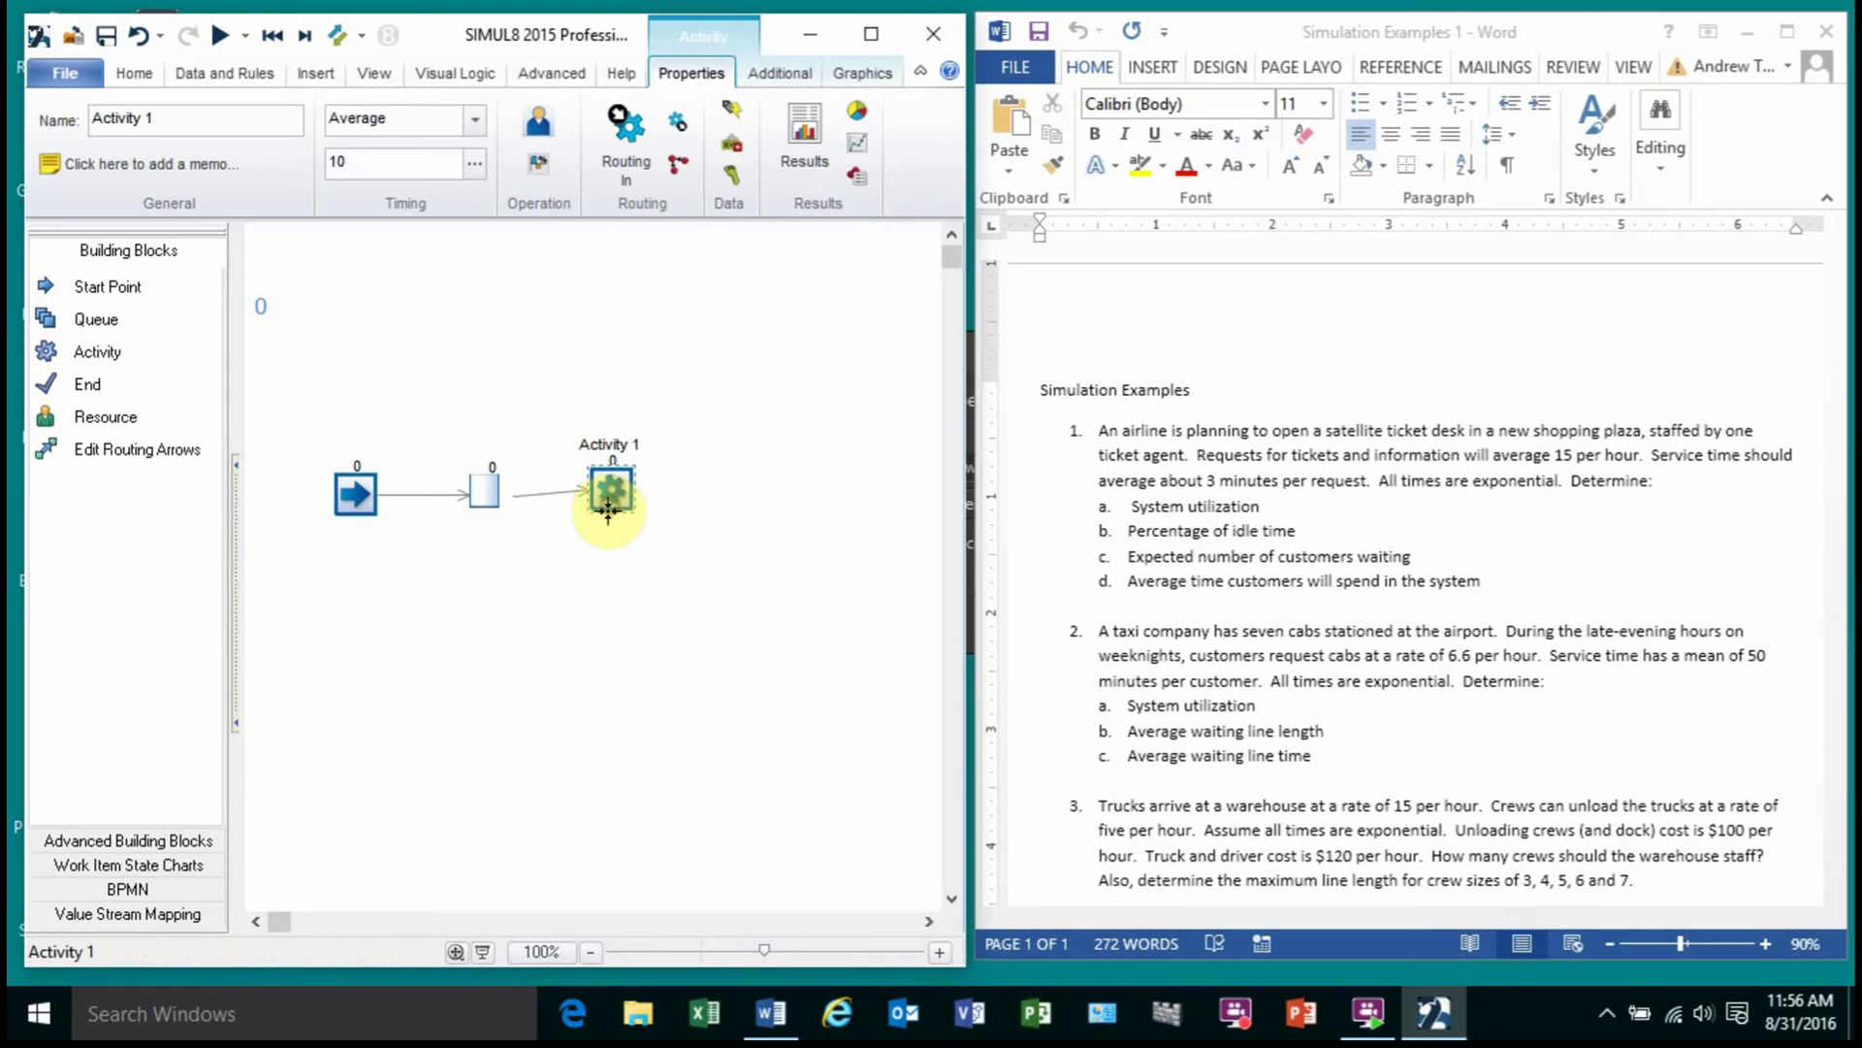
# Step: Give Activity 1 an exponential service time averaging 3, then add End 1 after it
pyautogui.doubleClick(611, 519)
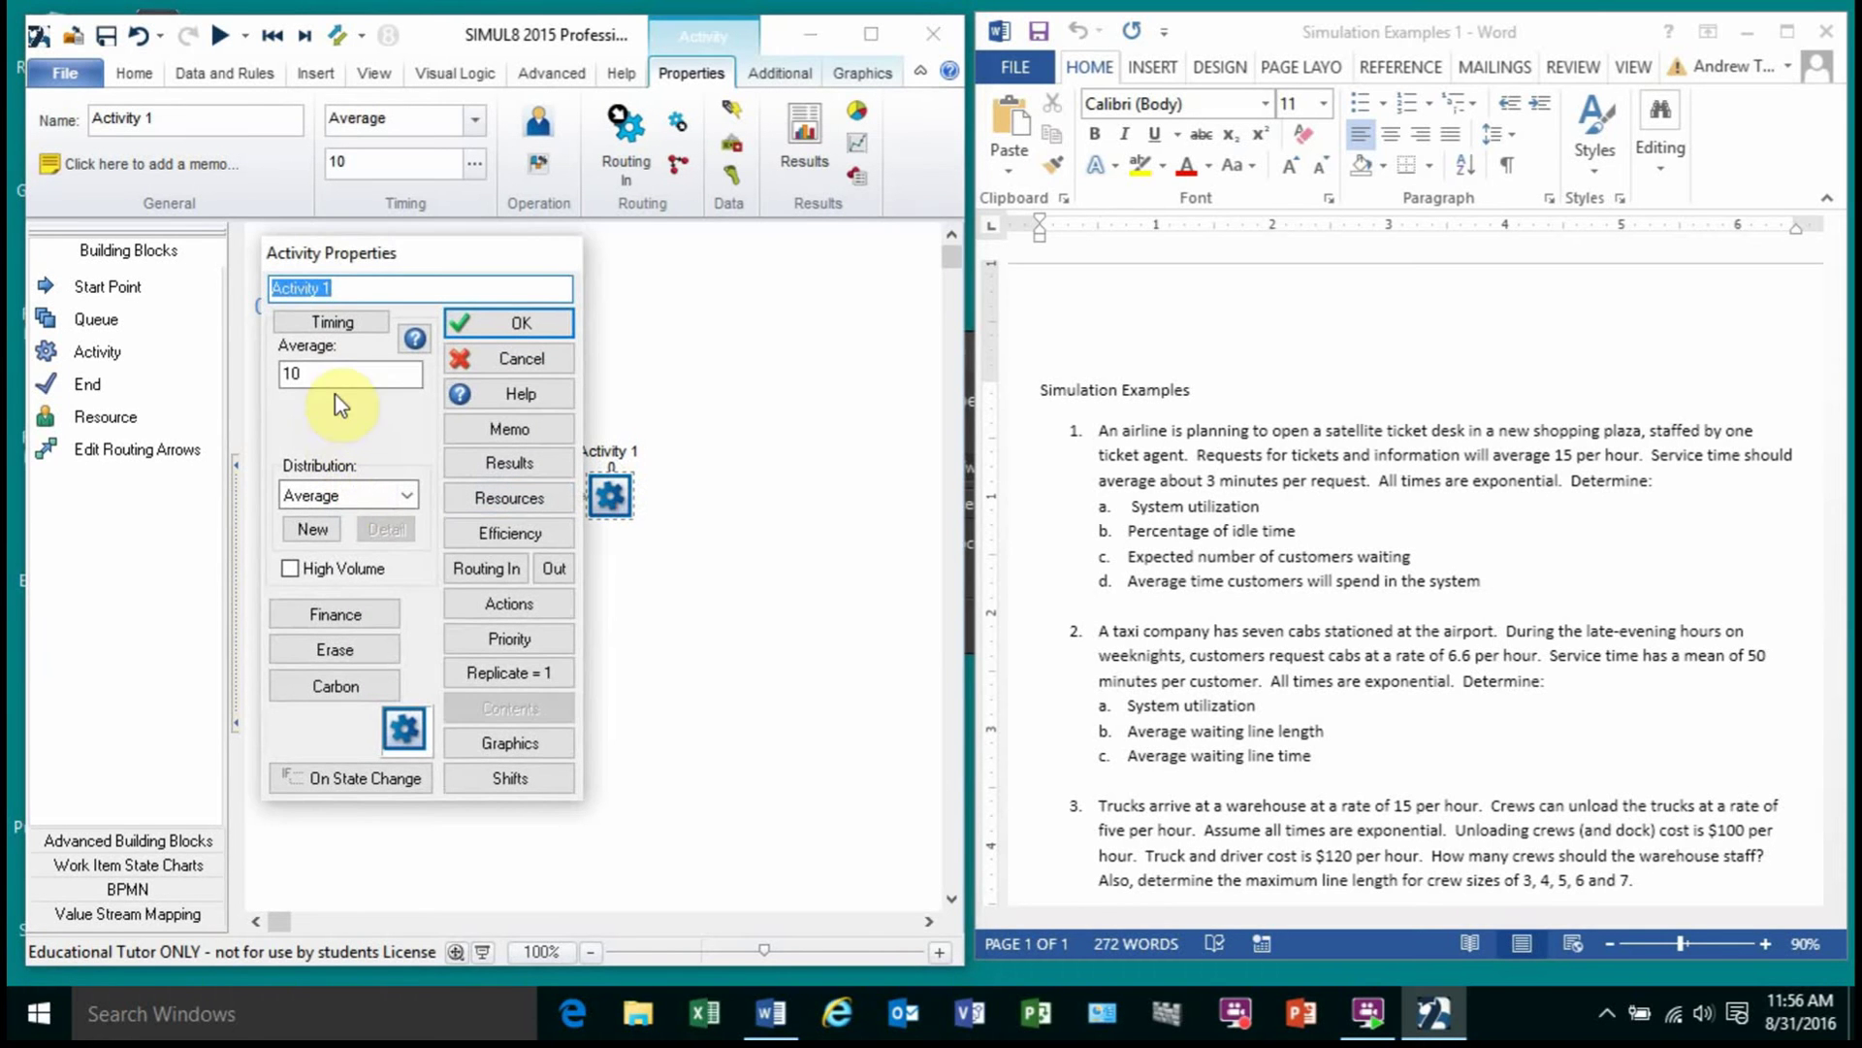
pyautogui.write('3')
pyautogui.click(406, 495)
pyautogui.click(323, 651)
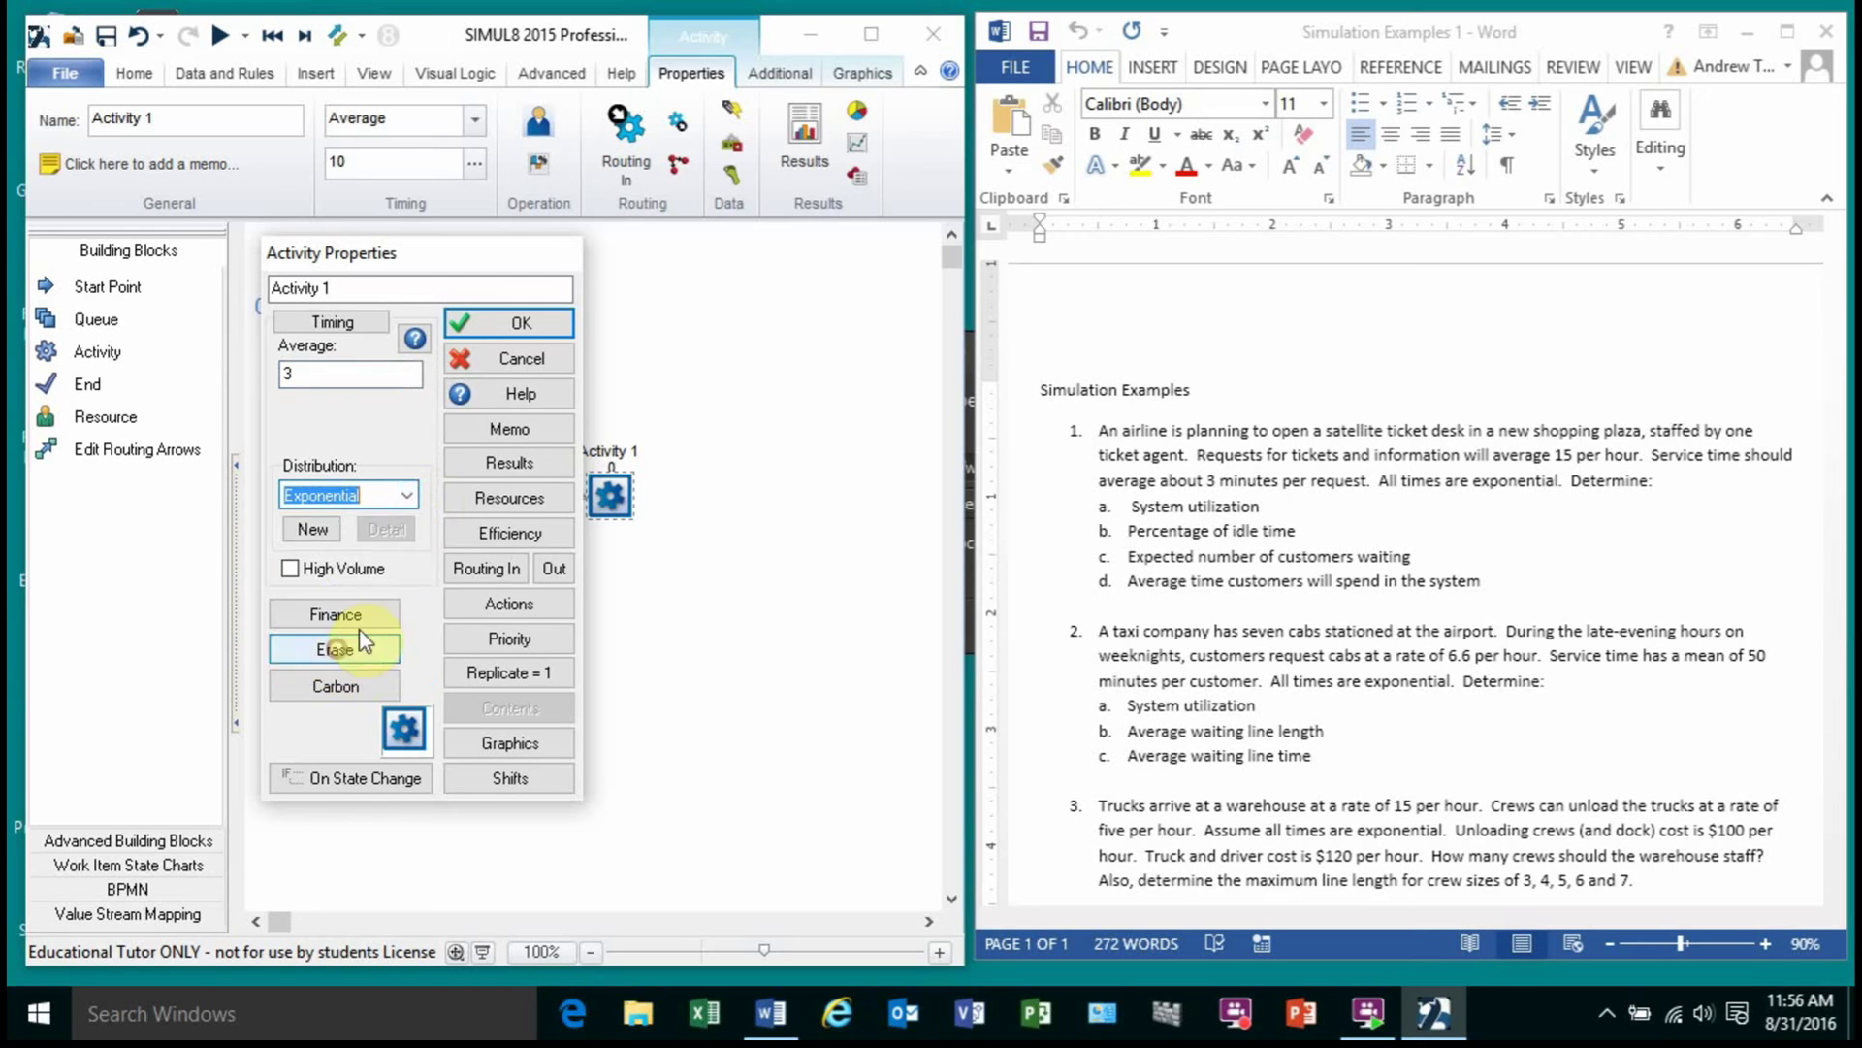
pyautogui.click(497, 332)
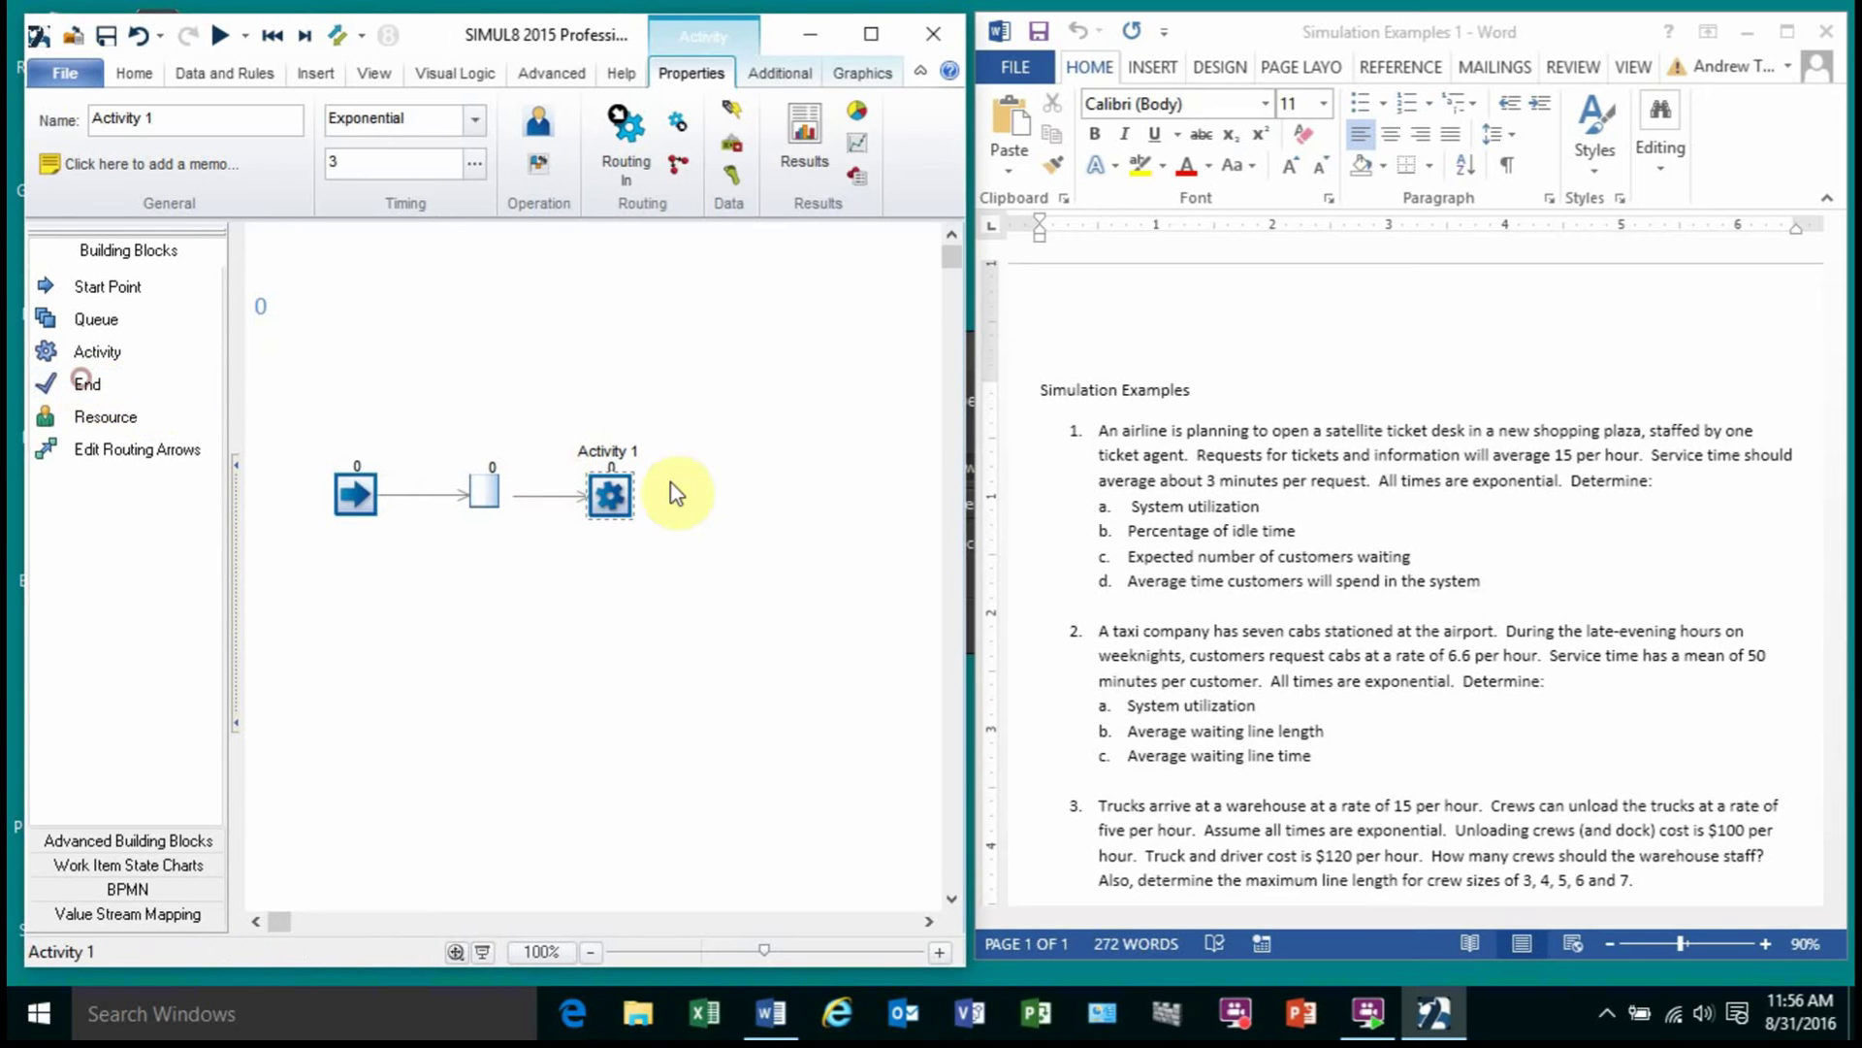
pyautogui.click(757, 495)
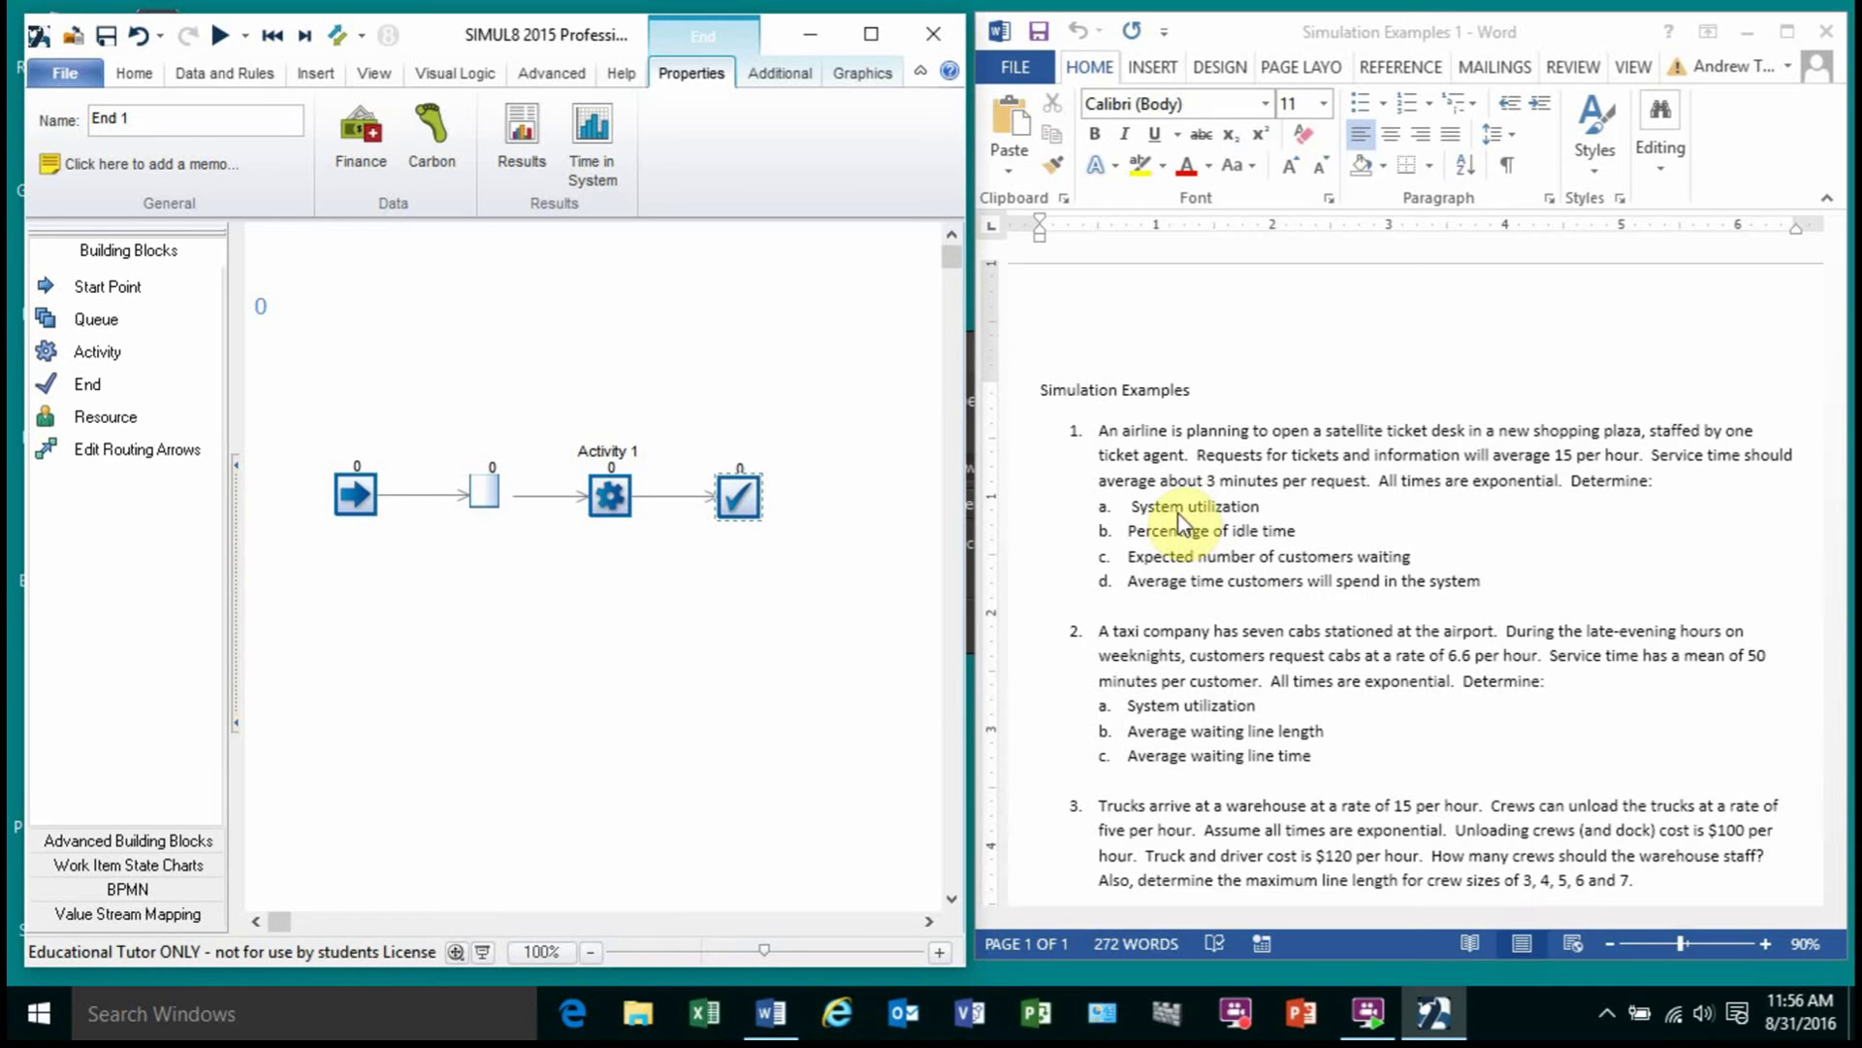
# Step: Add Activity 1's Waiting % to the tracked results
pyautogui.doubleClick(612, 496)
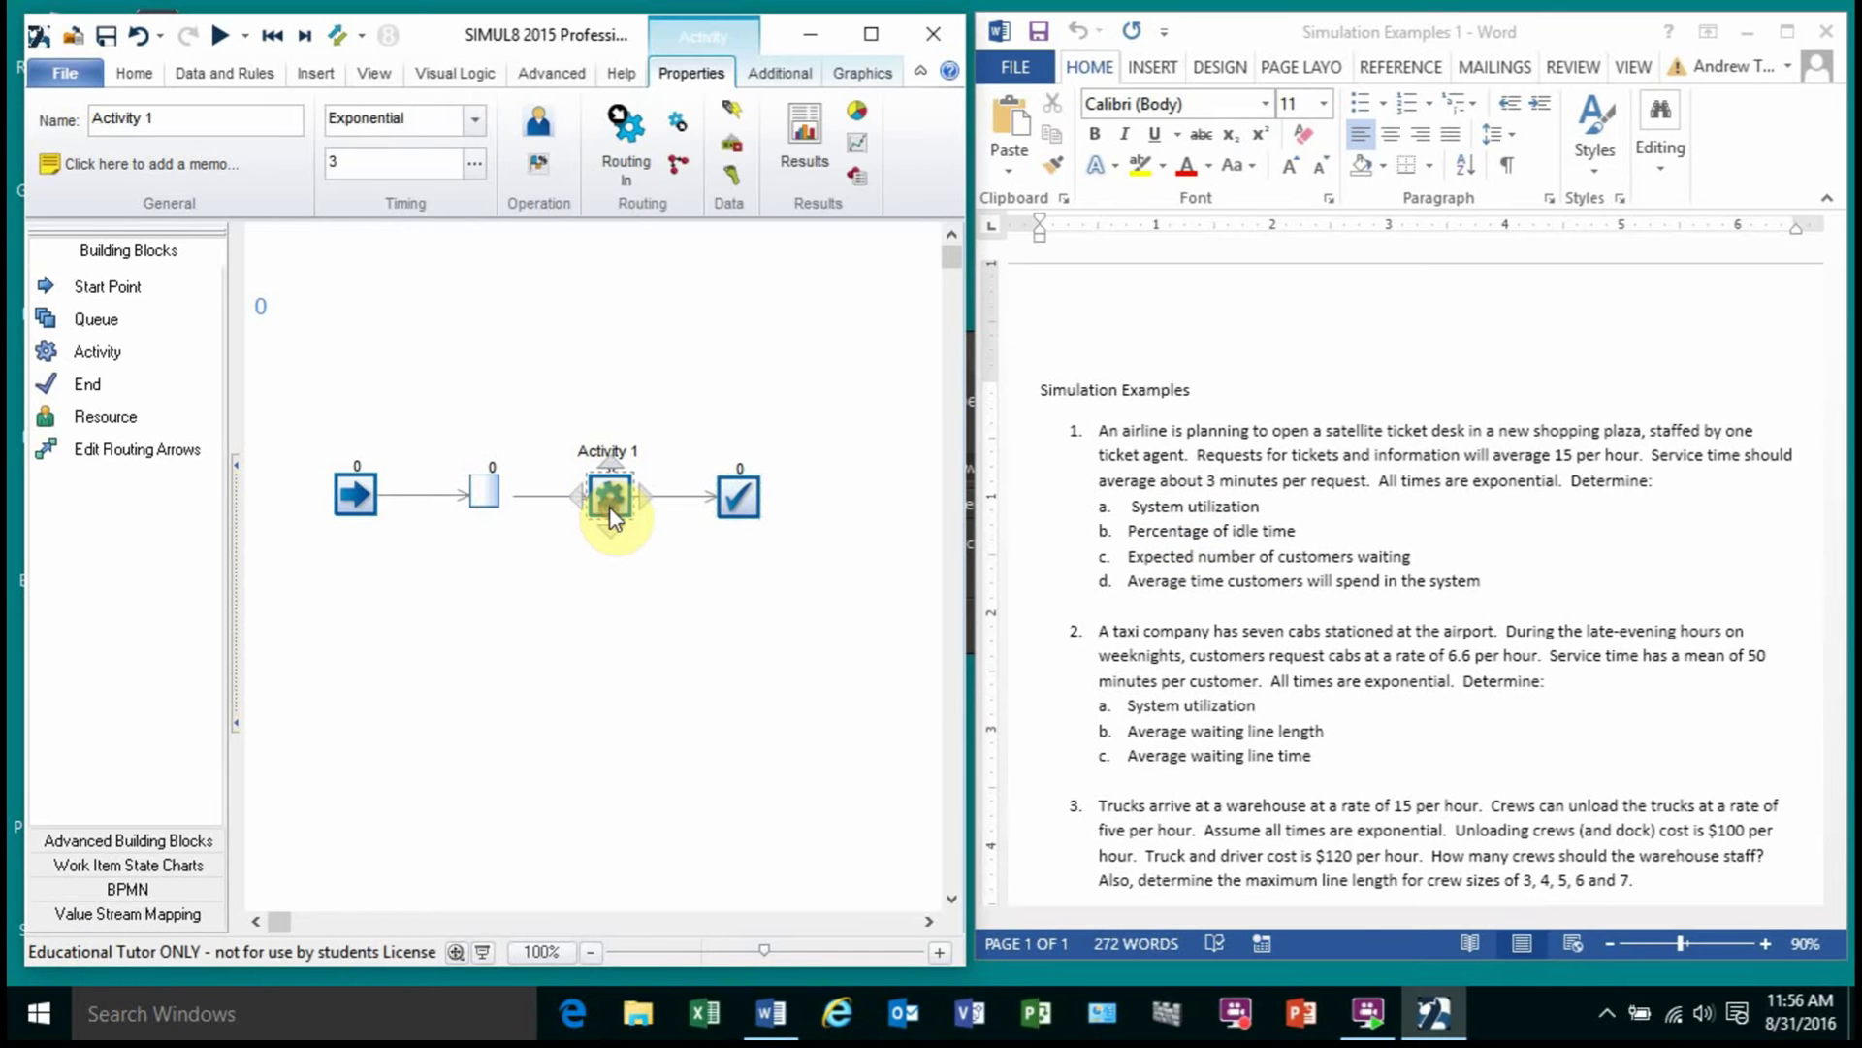
pyautogui.click(545, 465)
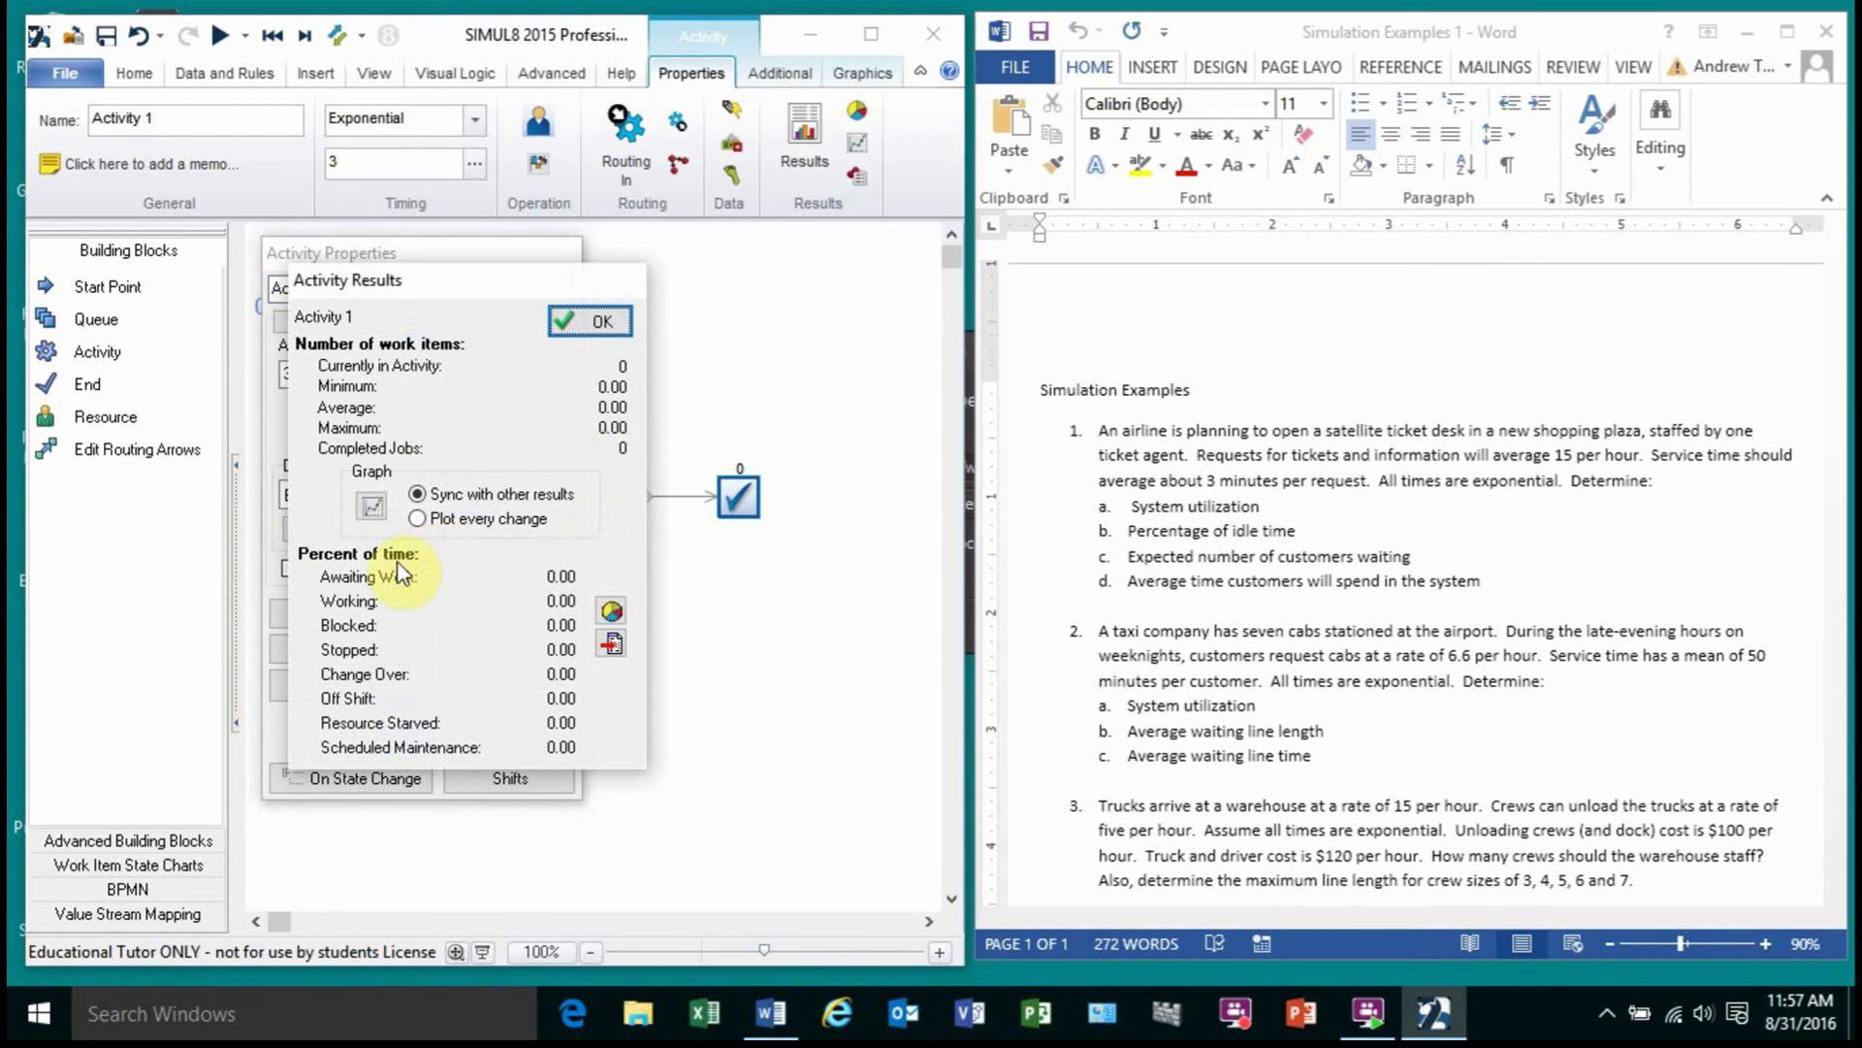
pyautogui.rightClick(566, 580)
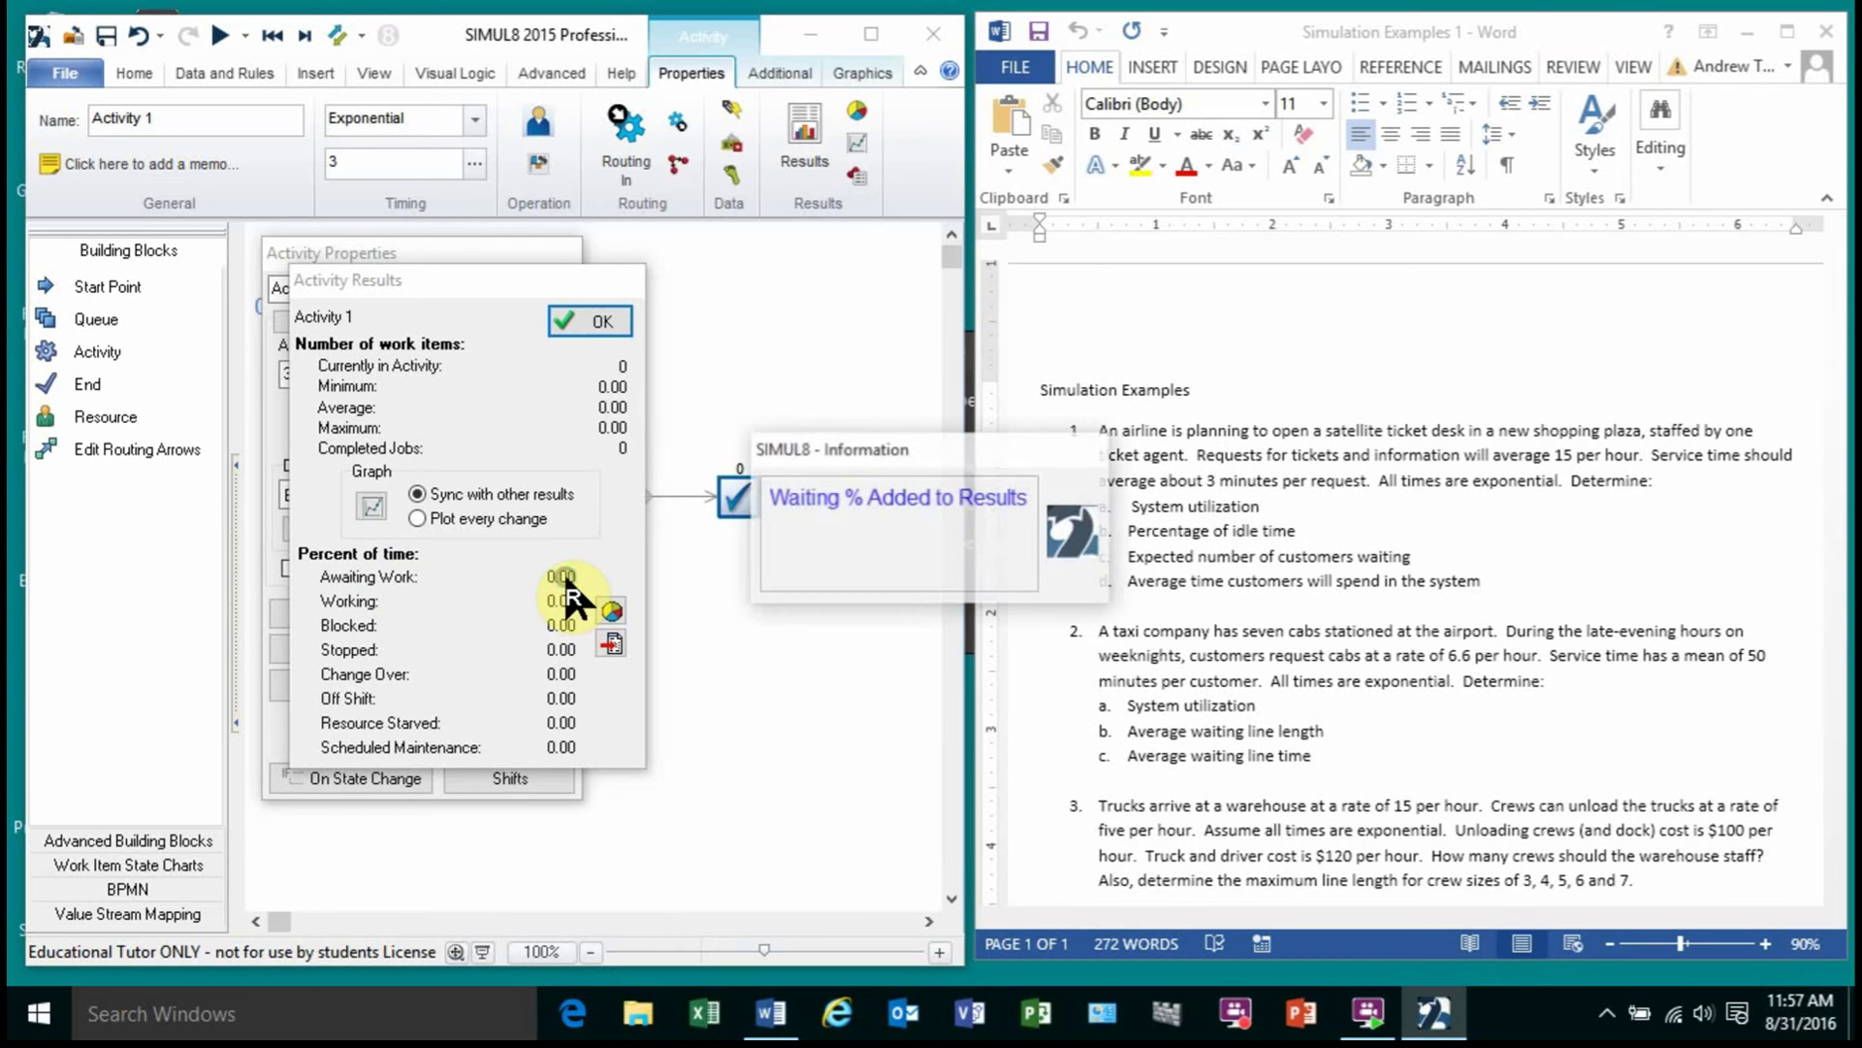
pyautogui.click(589, 321)
pyautogui.click(551, 322)
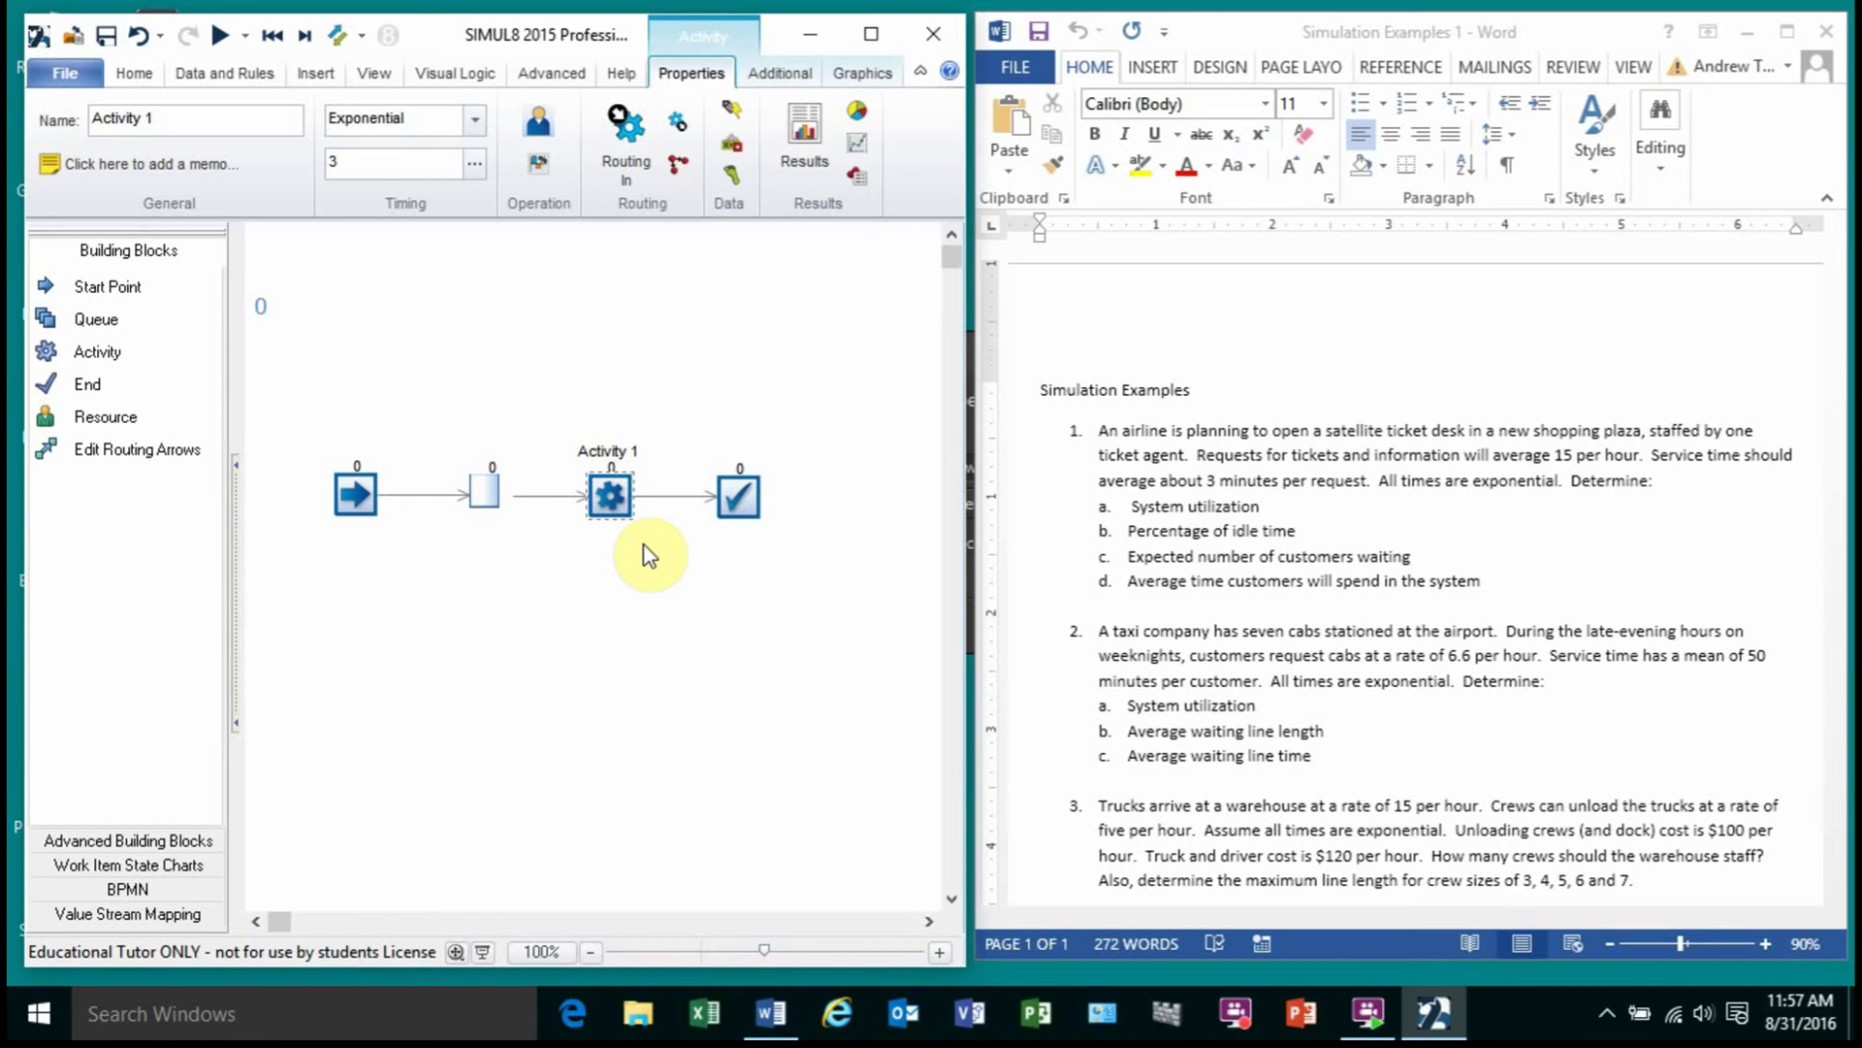
# Step: Track both Waiting % and Working % for Activity 1 in the results
pyautogui.doubleClick(611, 498)
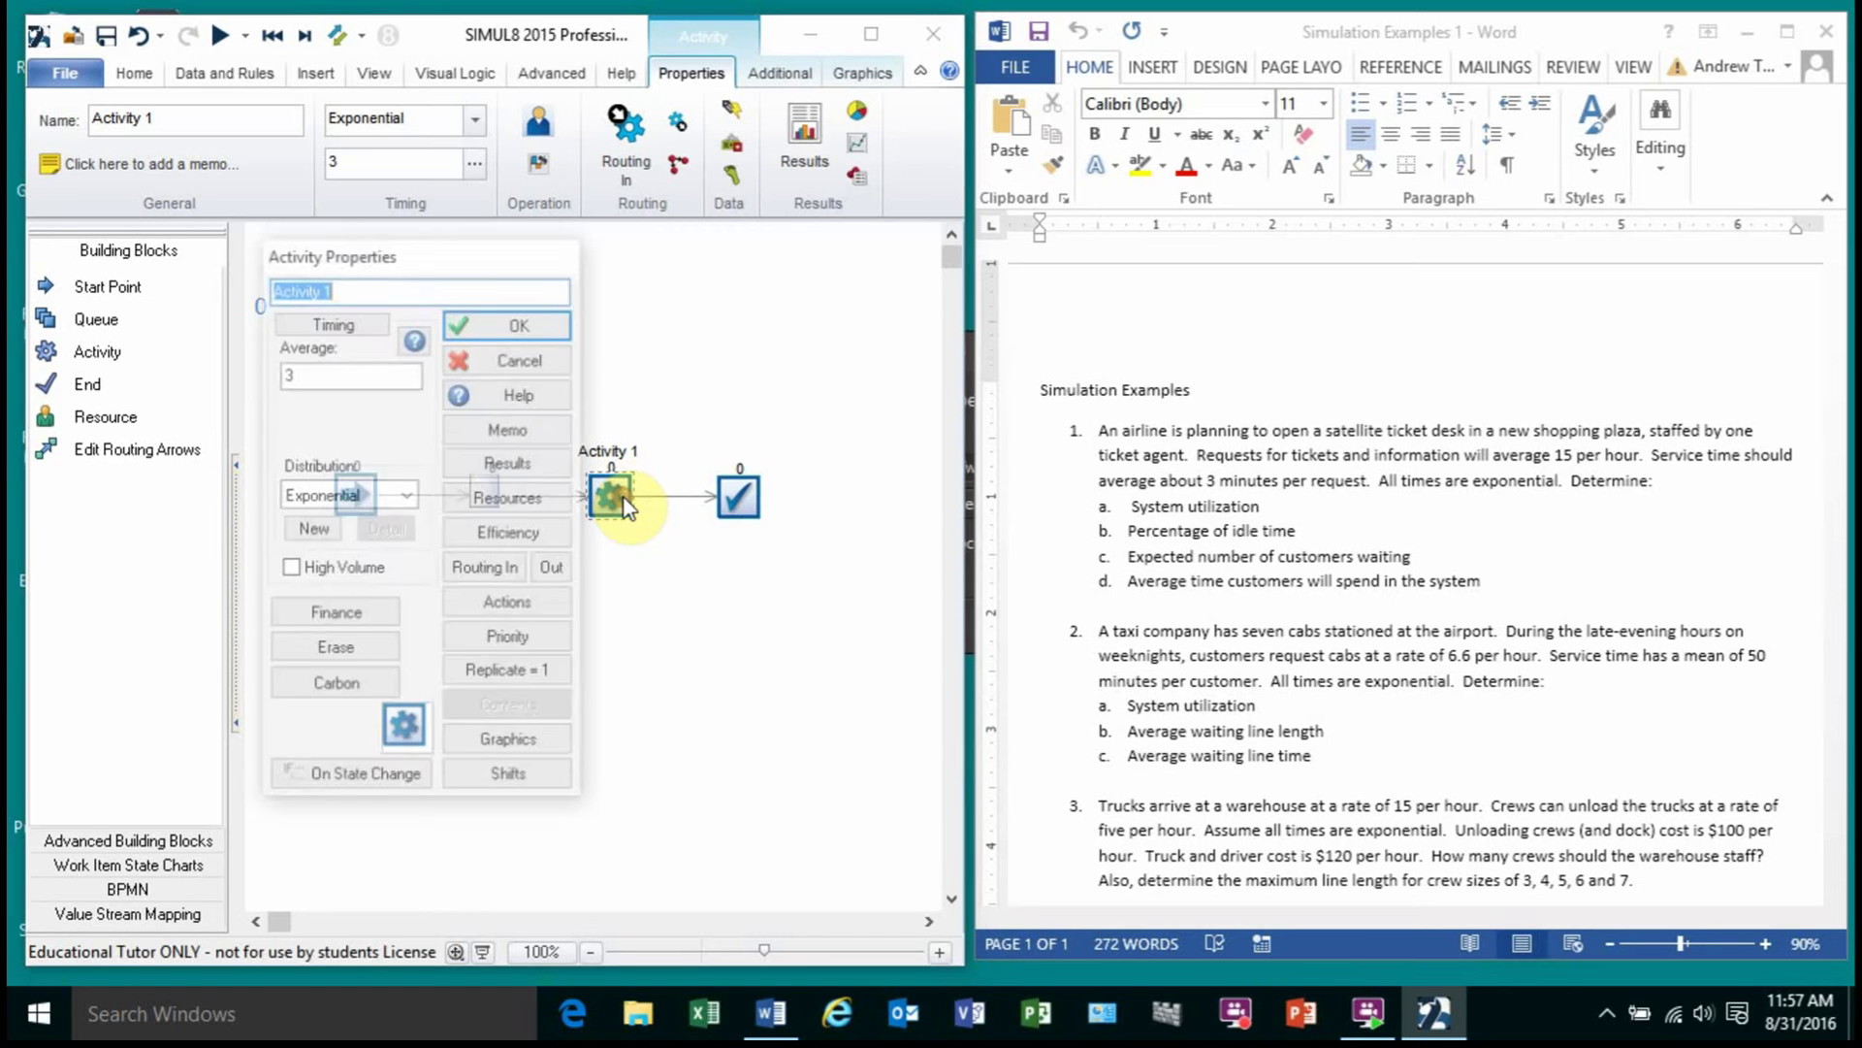
pyautogui.click(522, 466)
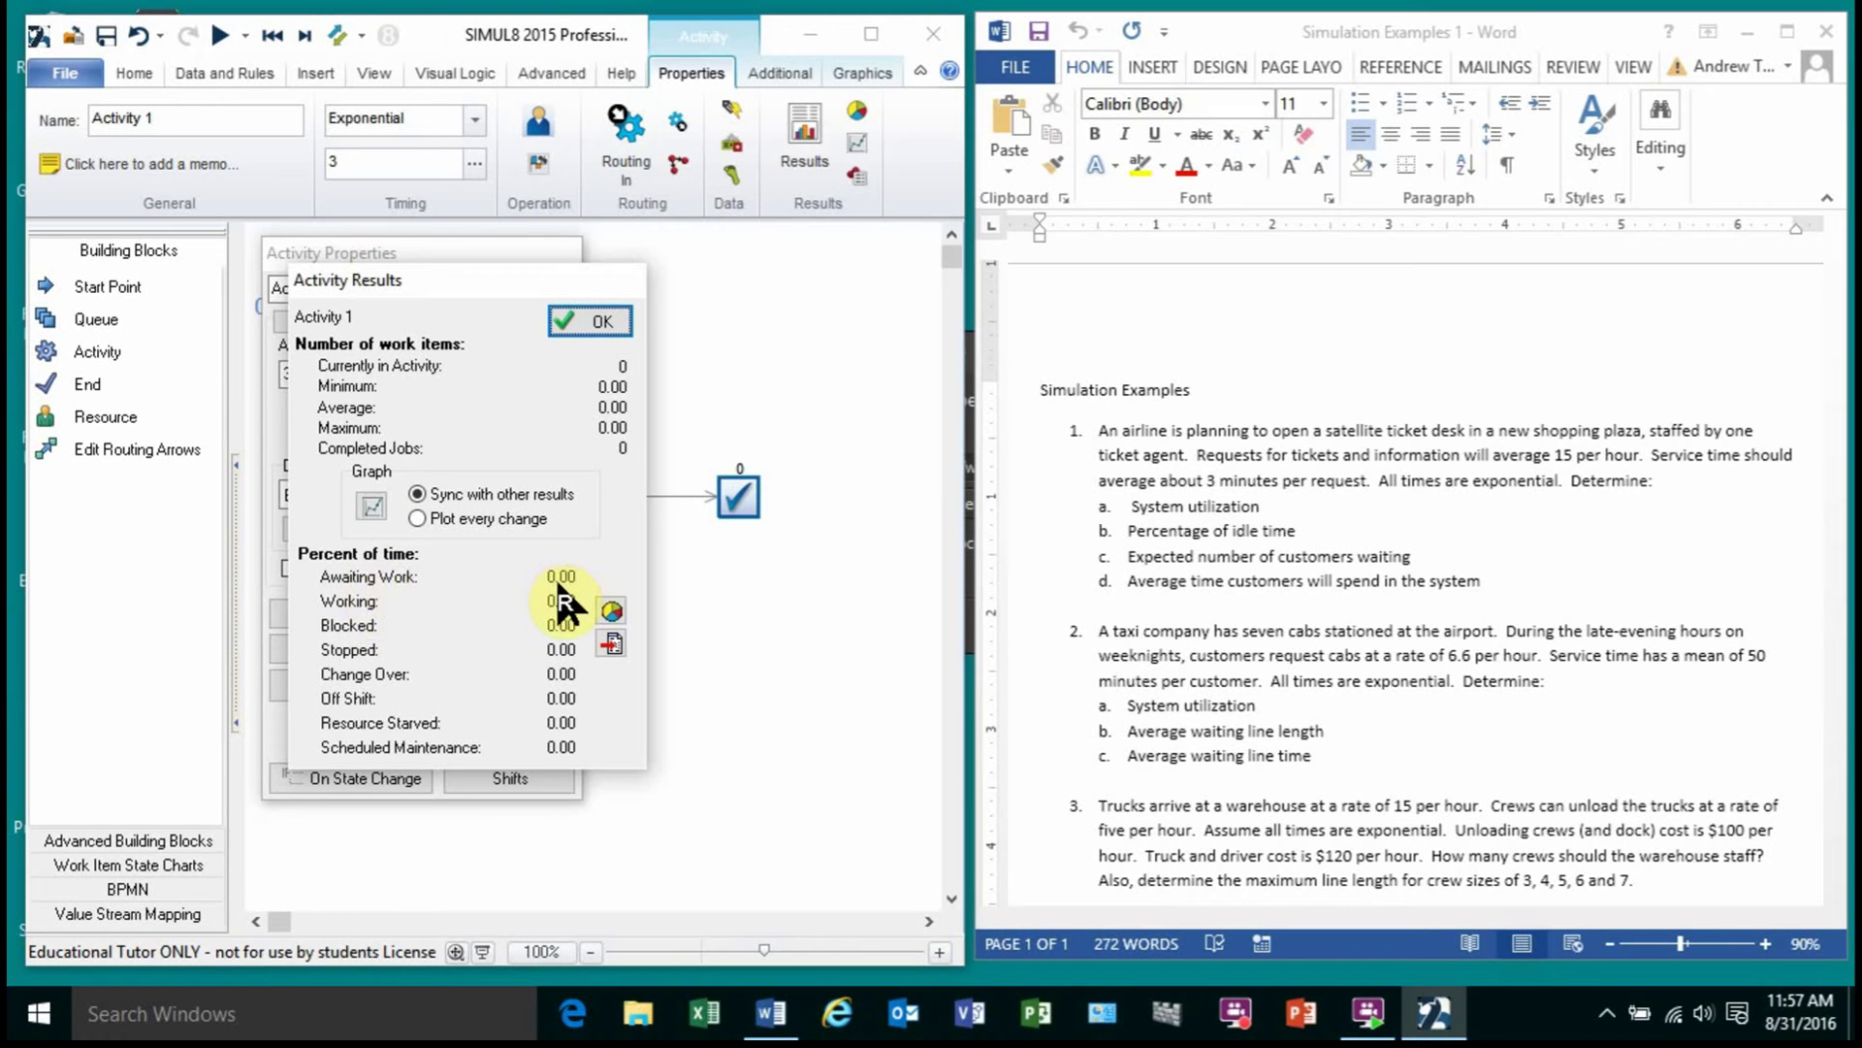
pyautogui.moveTo(561, 602)
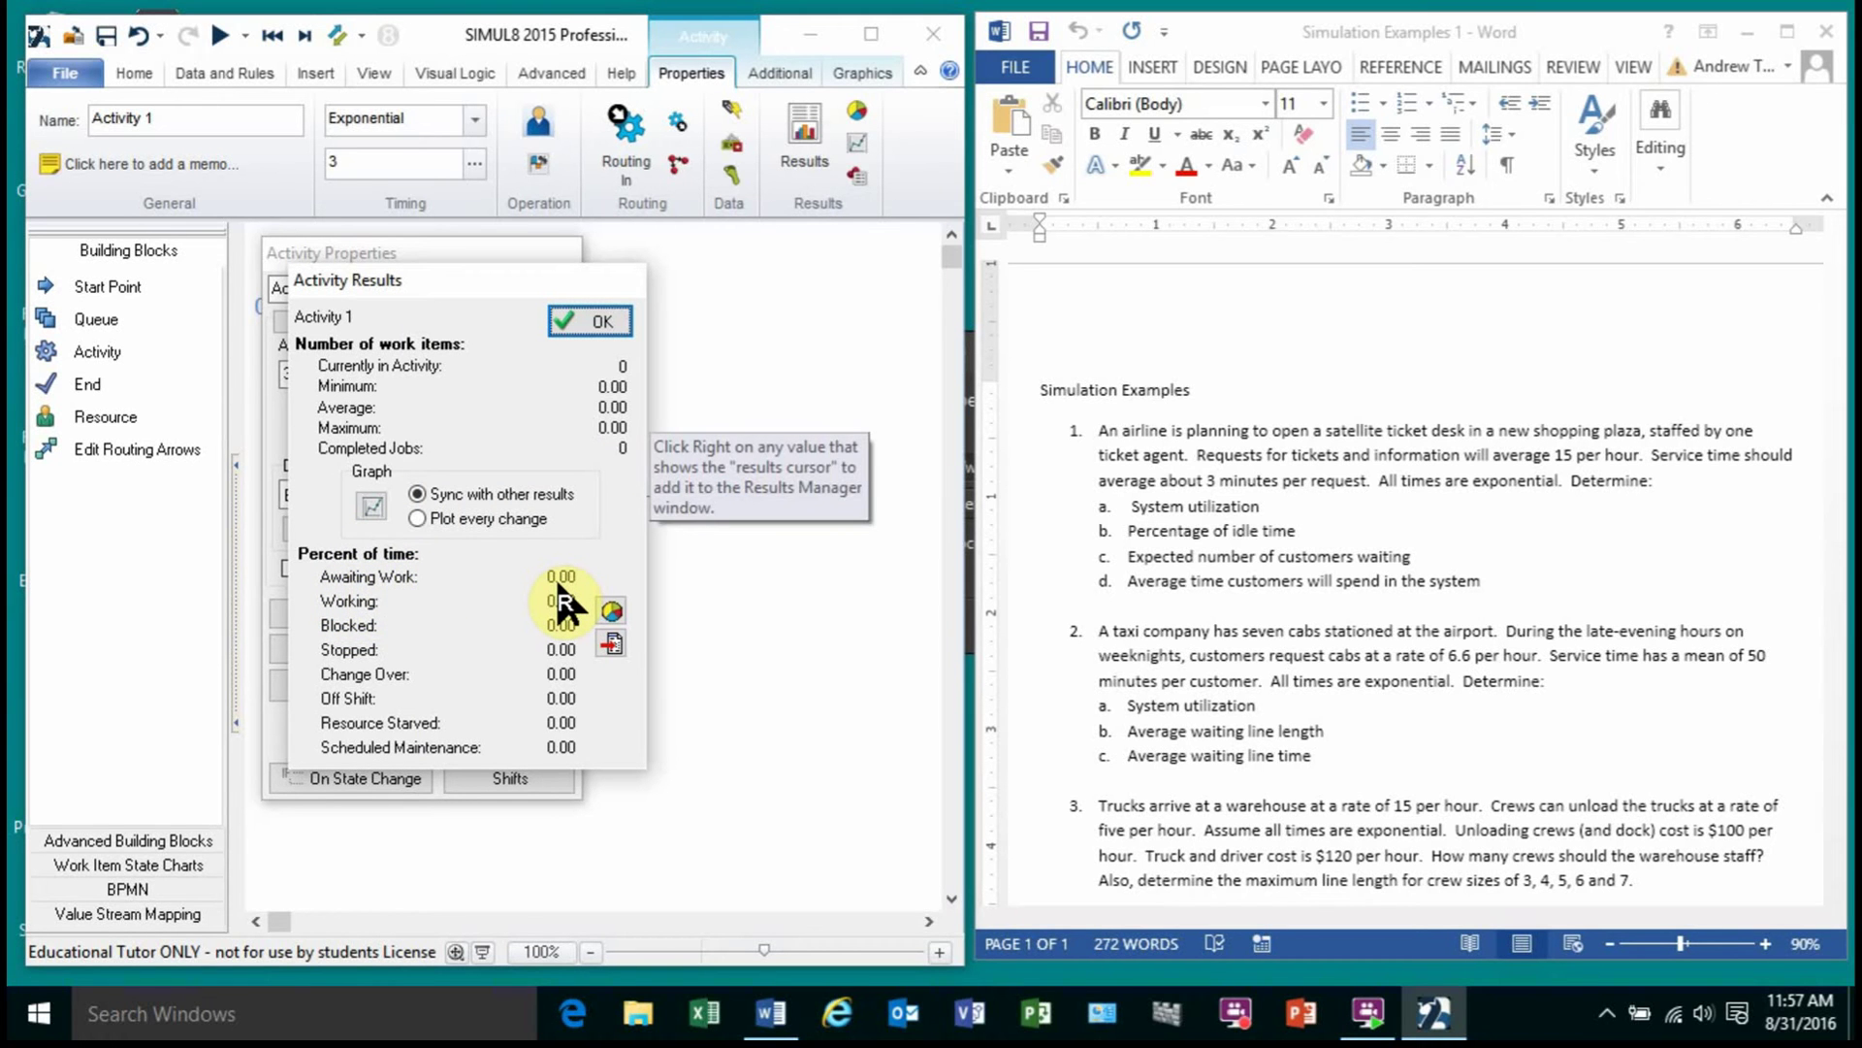
pyautogui.rightClick(562, 601)
pyautogui.rightClick(561, 580)
pyautogui.rightClick(564, 602)
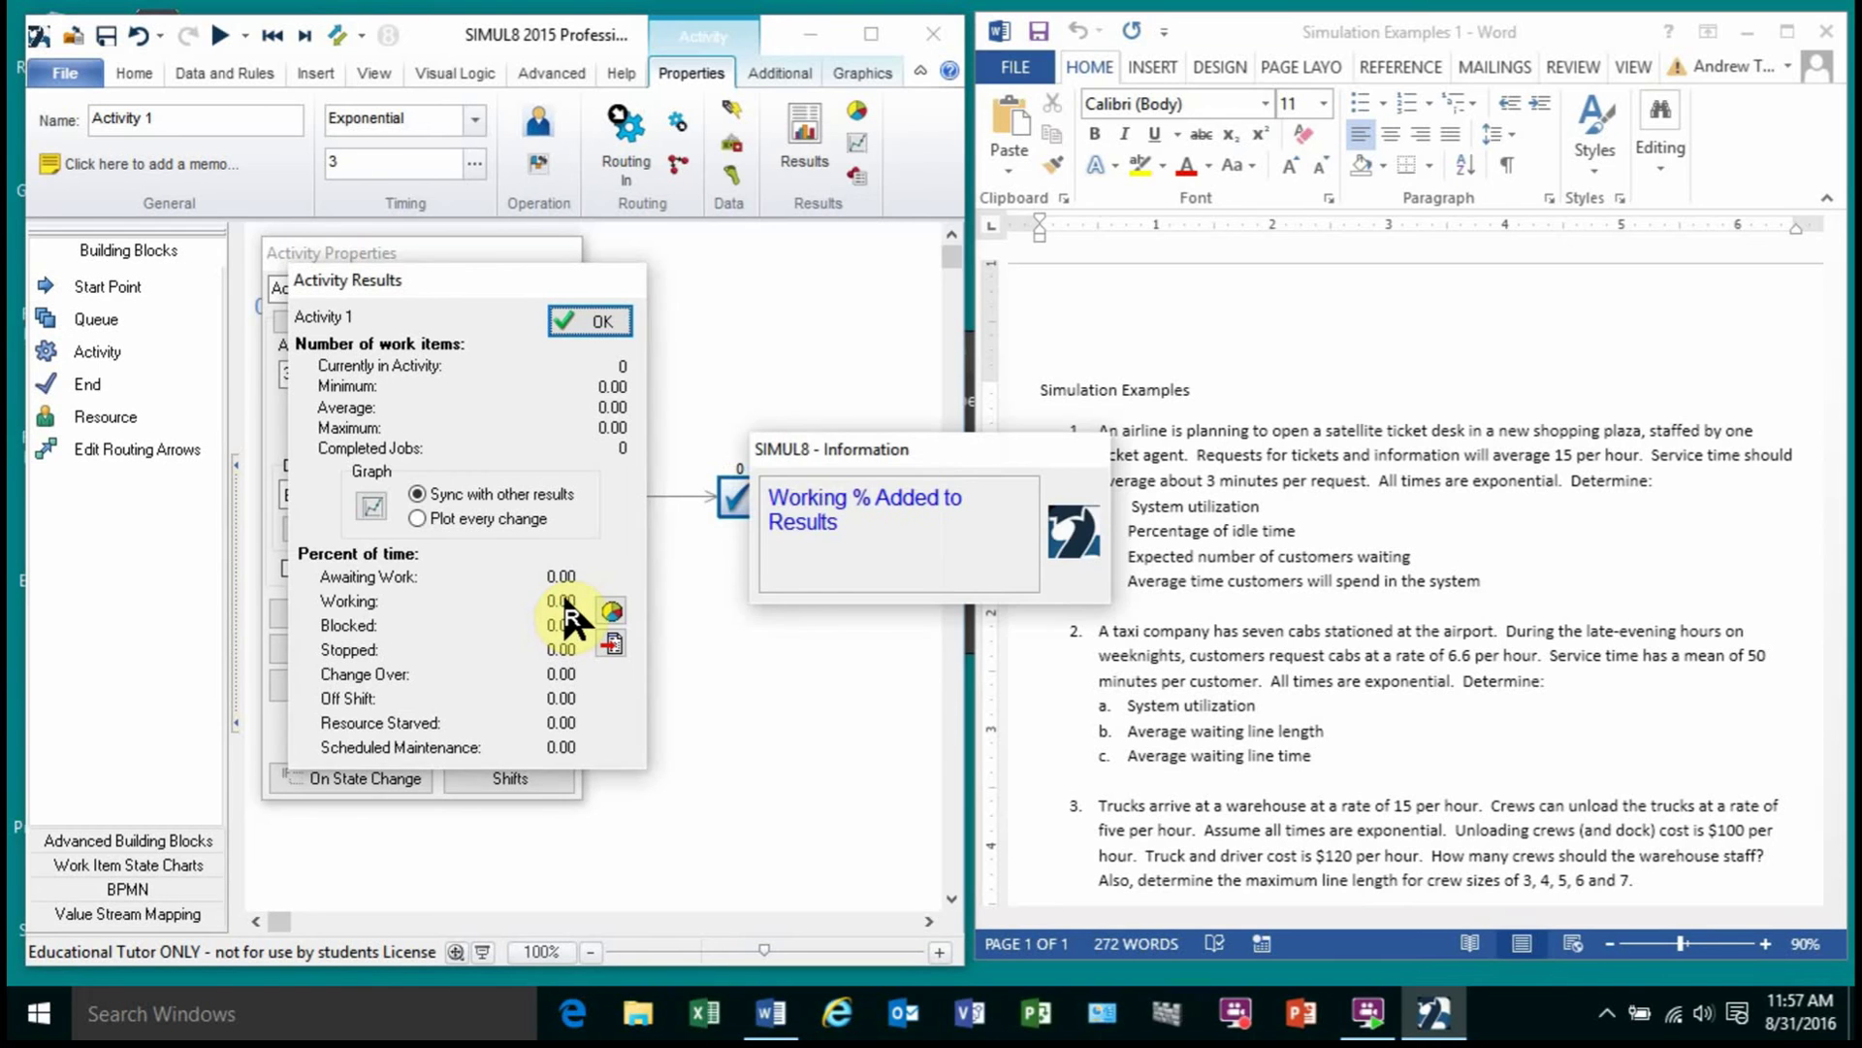
pyautogui.click(597, 321)
pyautogui.click(547, 331)
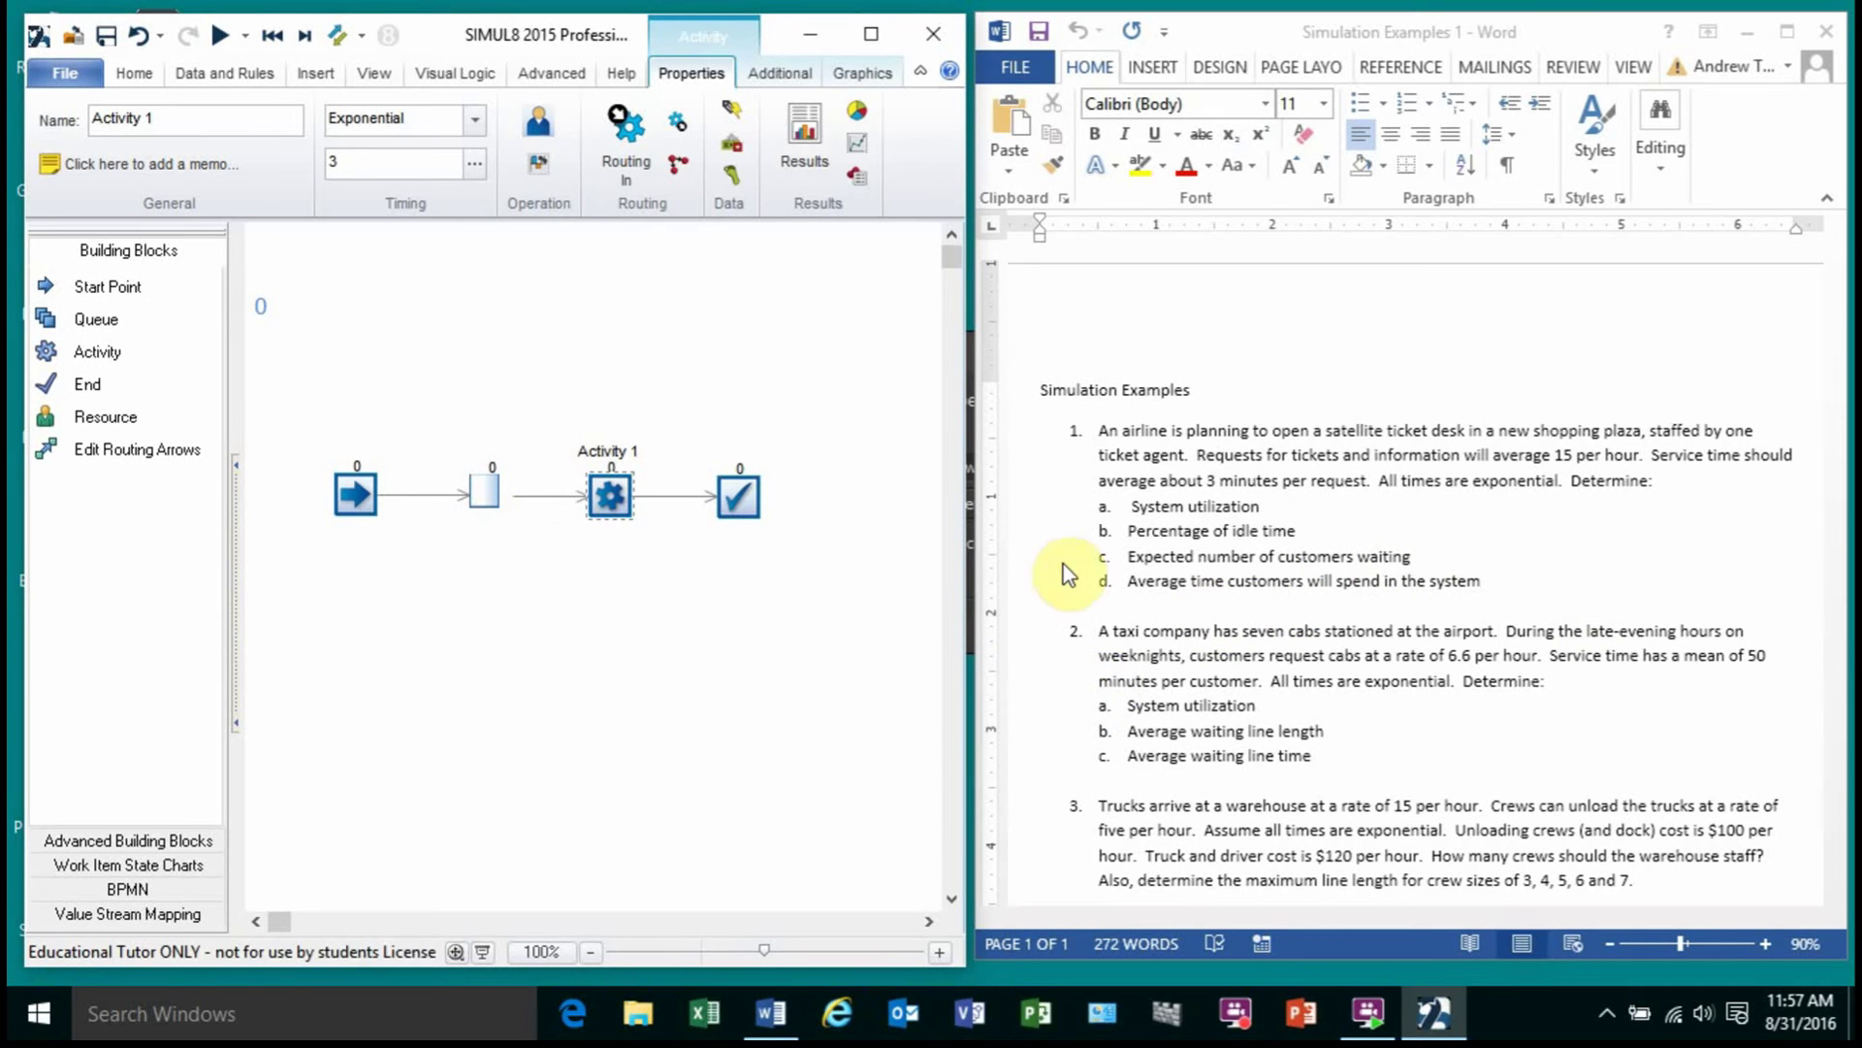
# Step: Add the queue's Average Queue Size to the tracked results
pyautogui.doubleClick(483, 493)
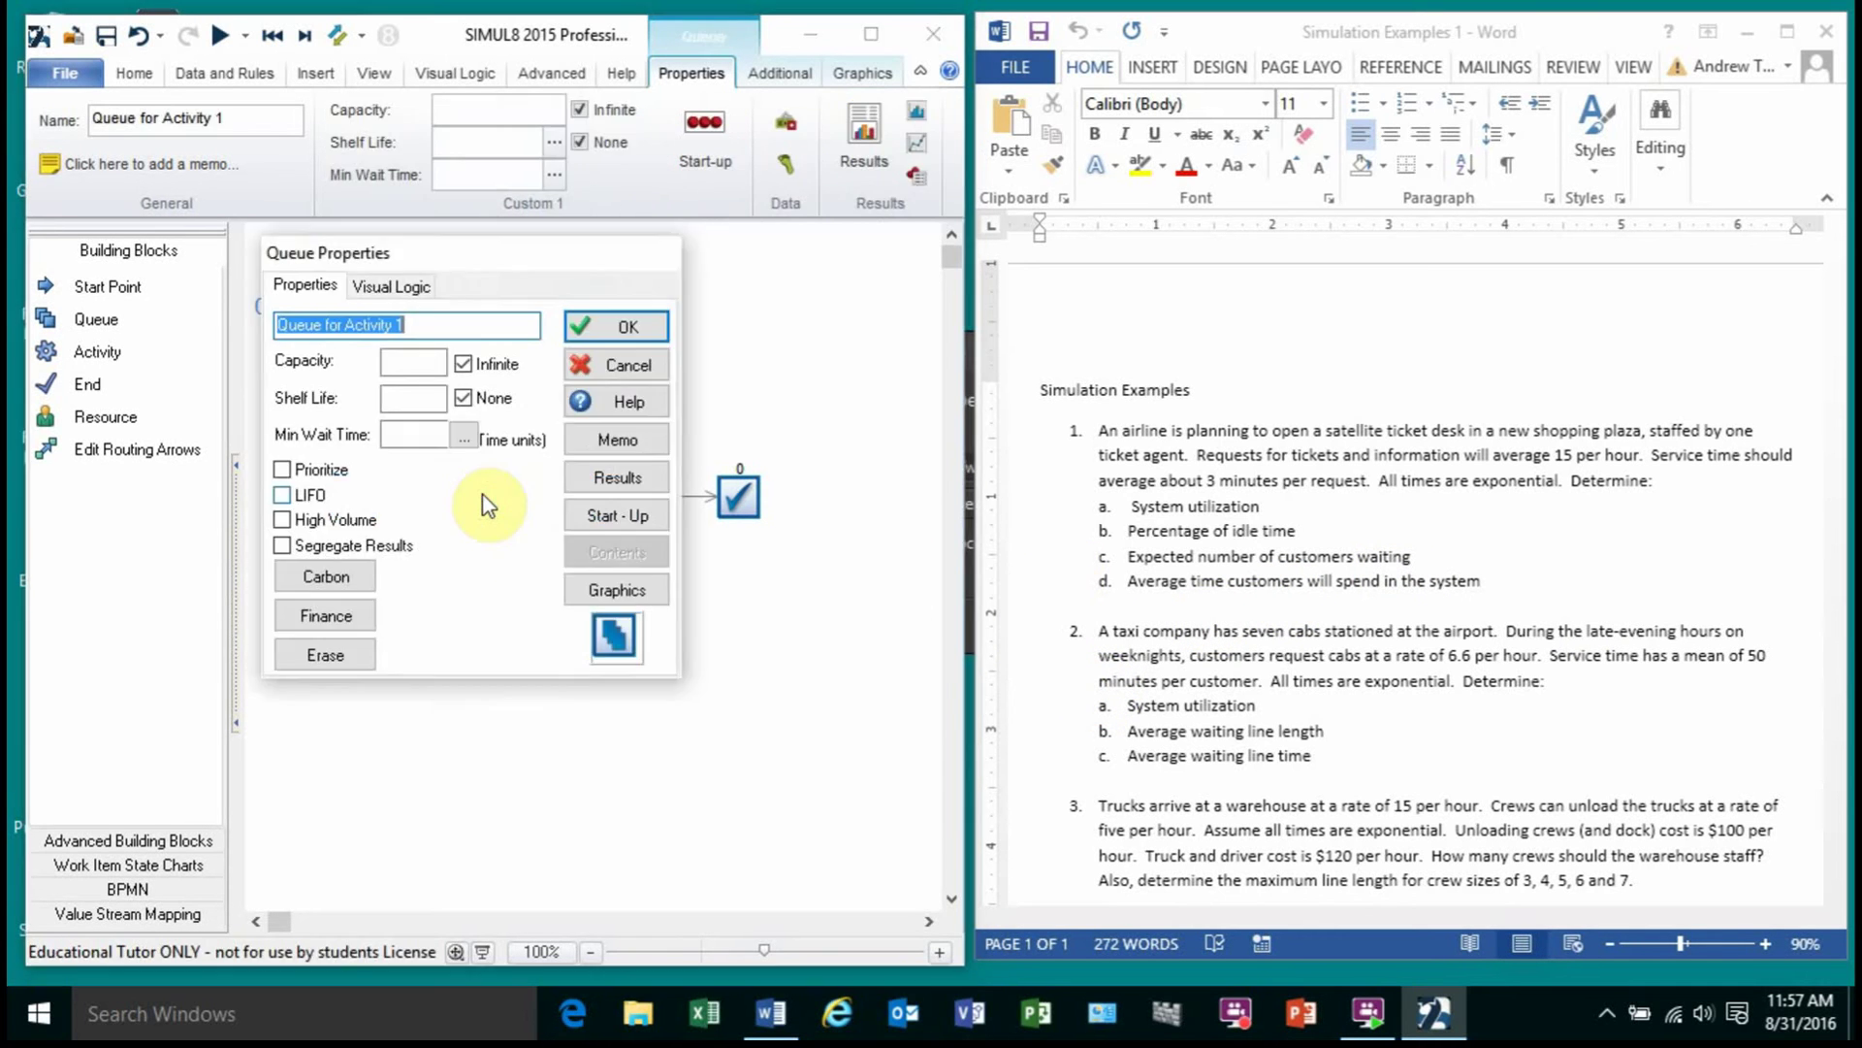
pyautogui.click(592, 488)
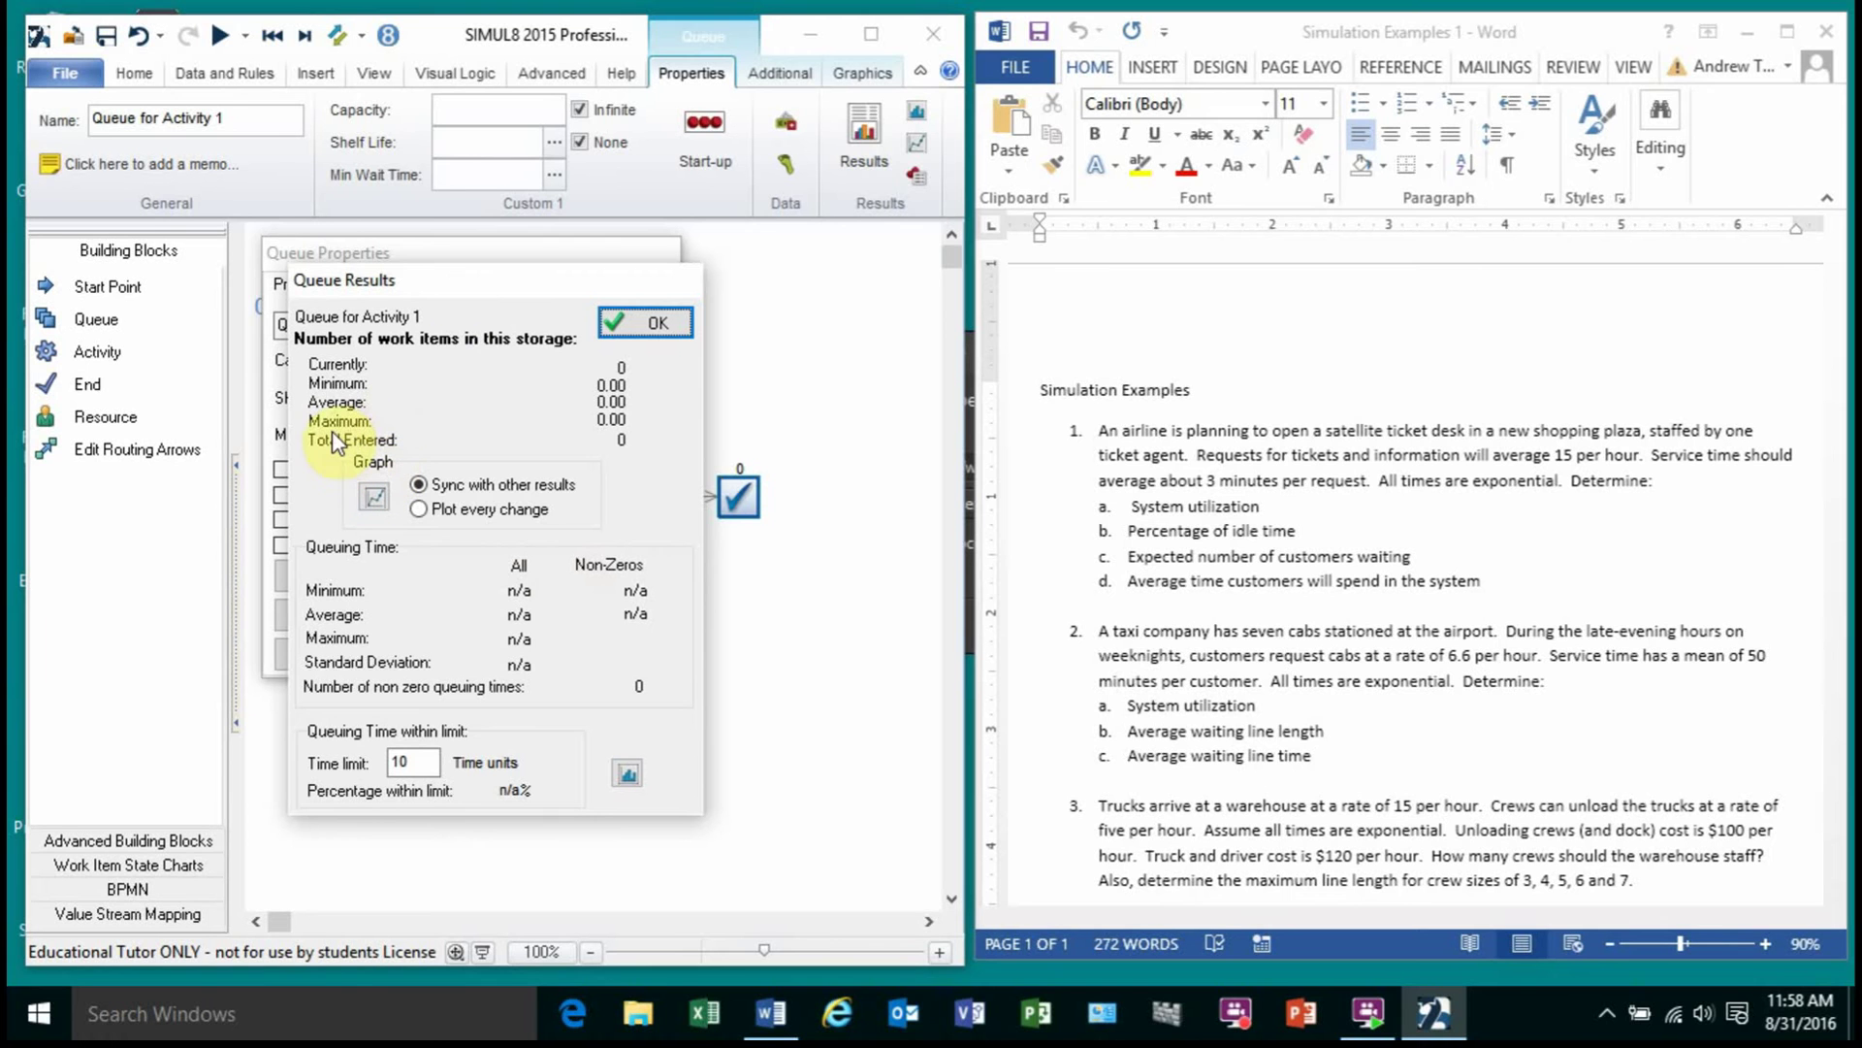
pyautogui.rightClick(609, 410)
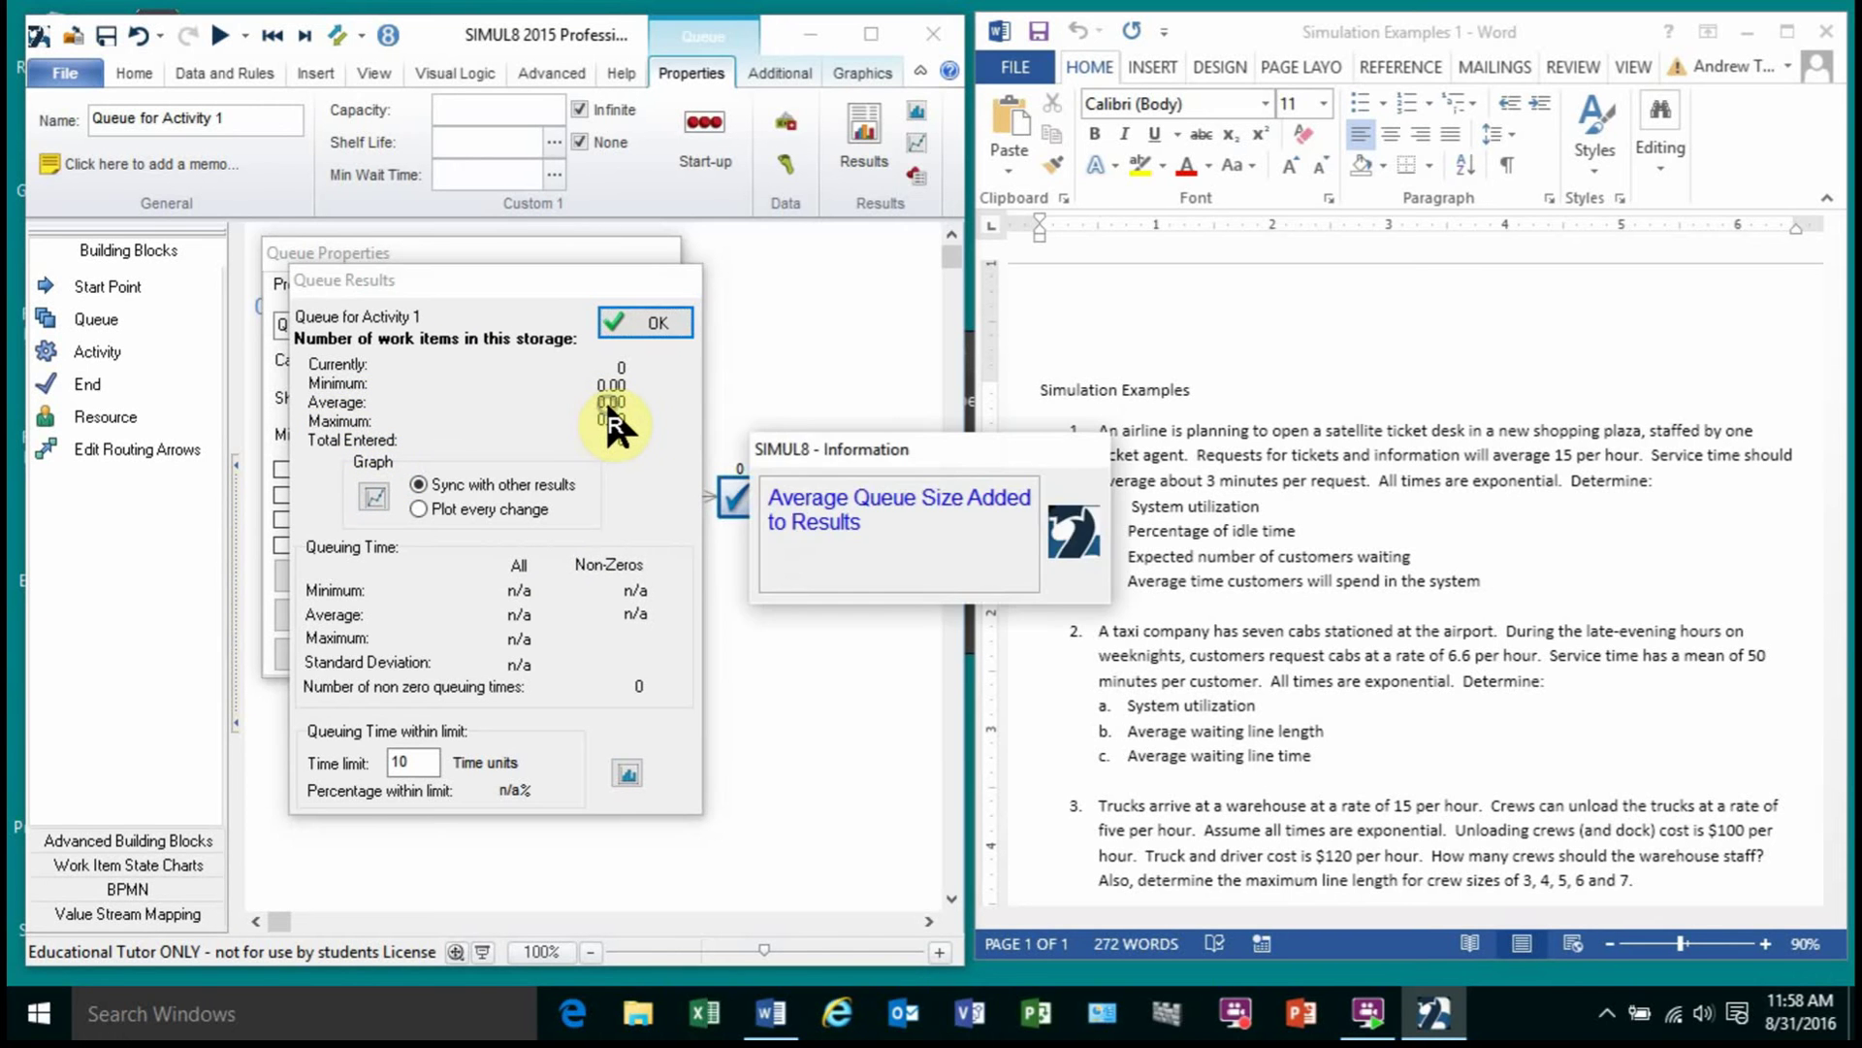
pyautogui.click(641, 326)
pyautogui.click(632, 328)
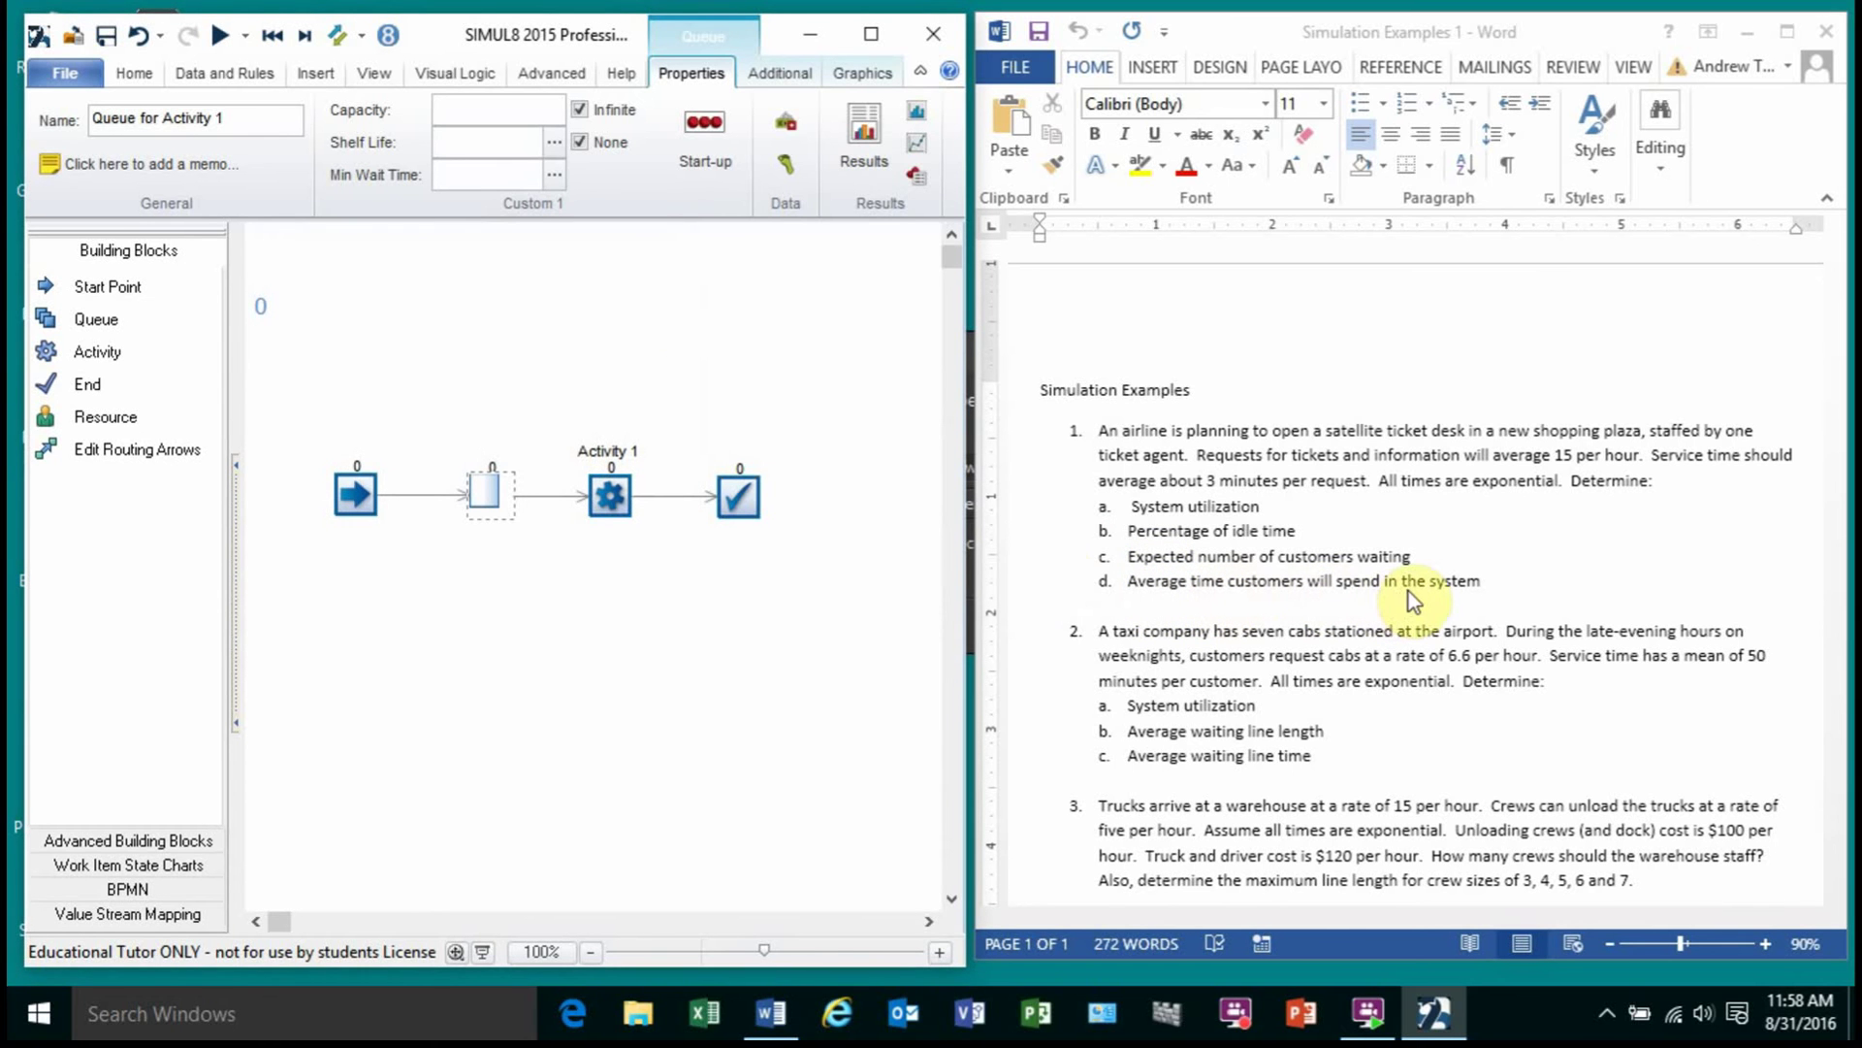
# Step: Add End 1's Average Time in System to the tracked results
pyautogui.click(755, 514)
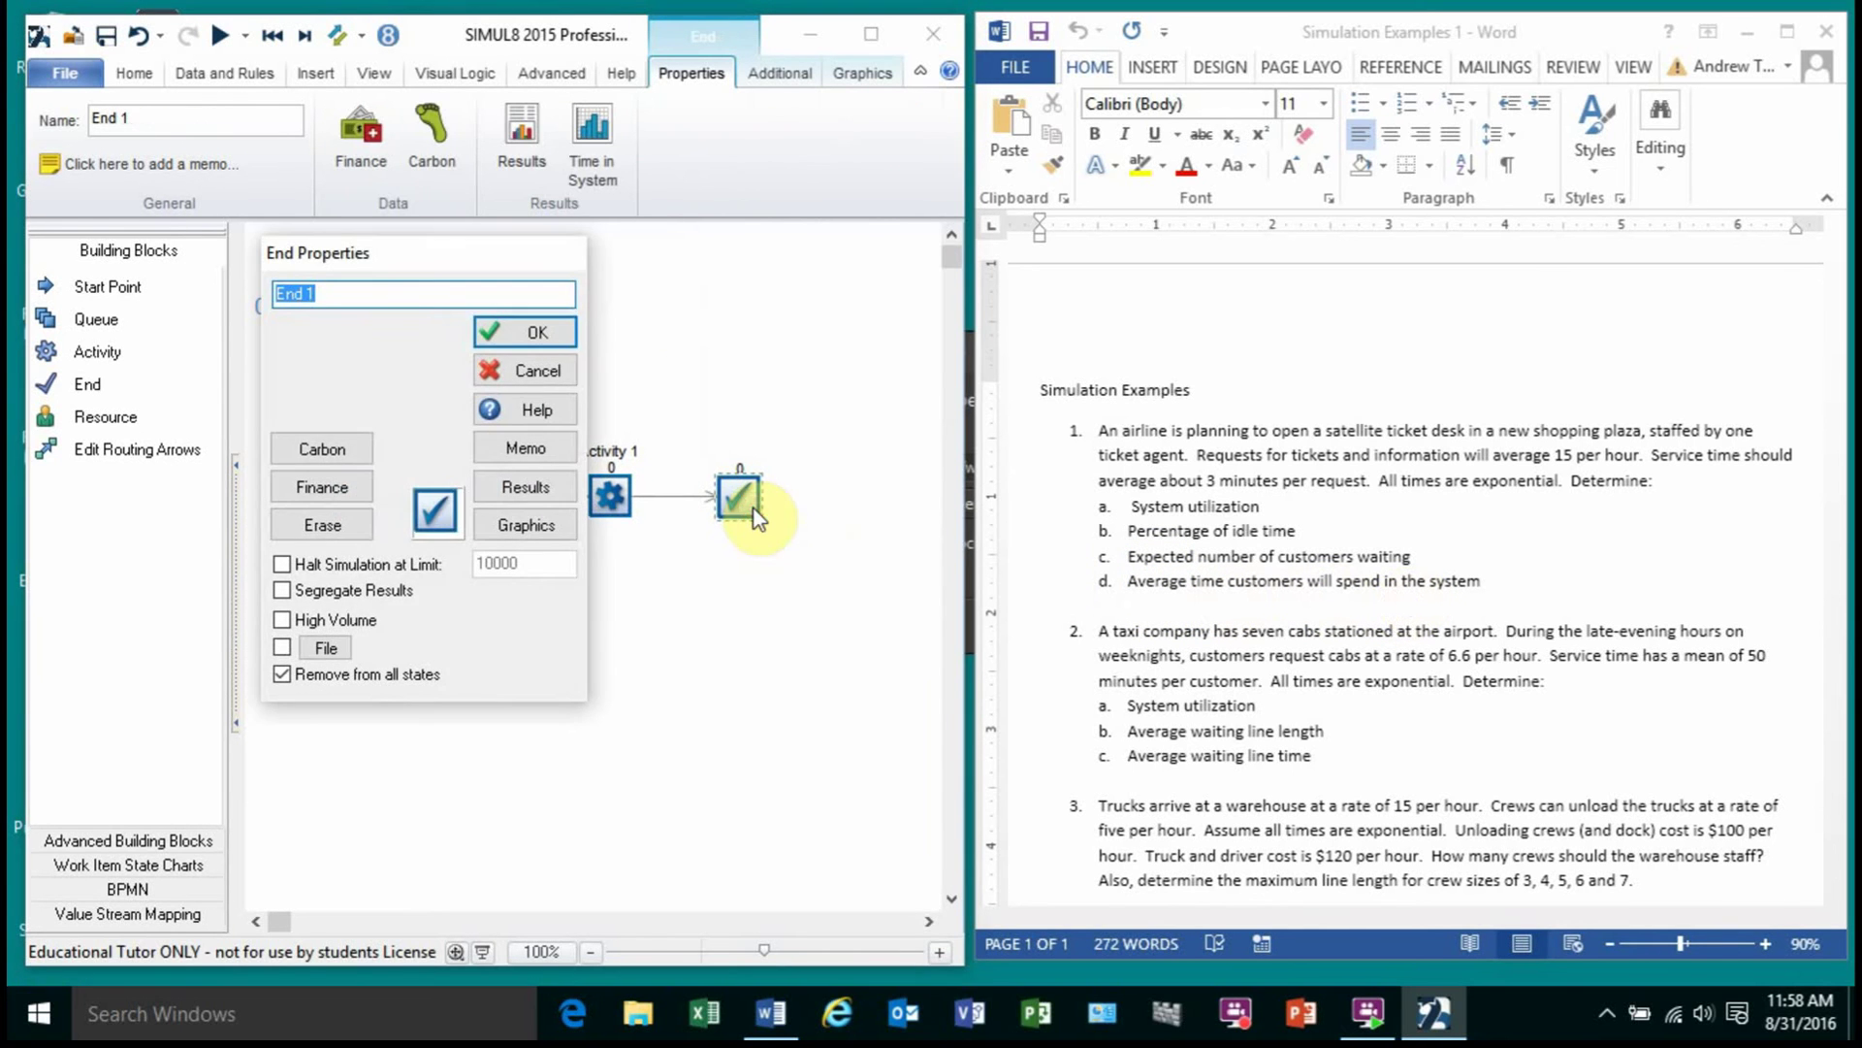
pyautogui.click(516, 478)
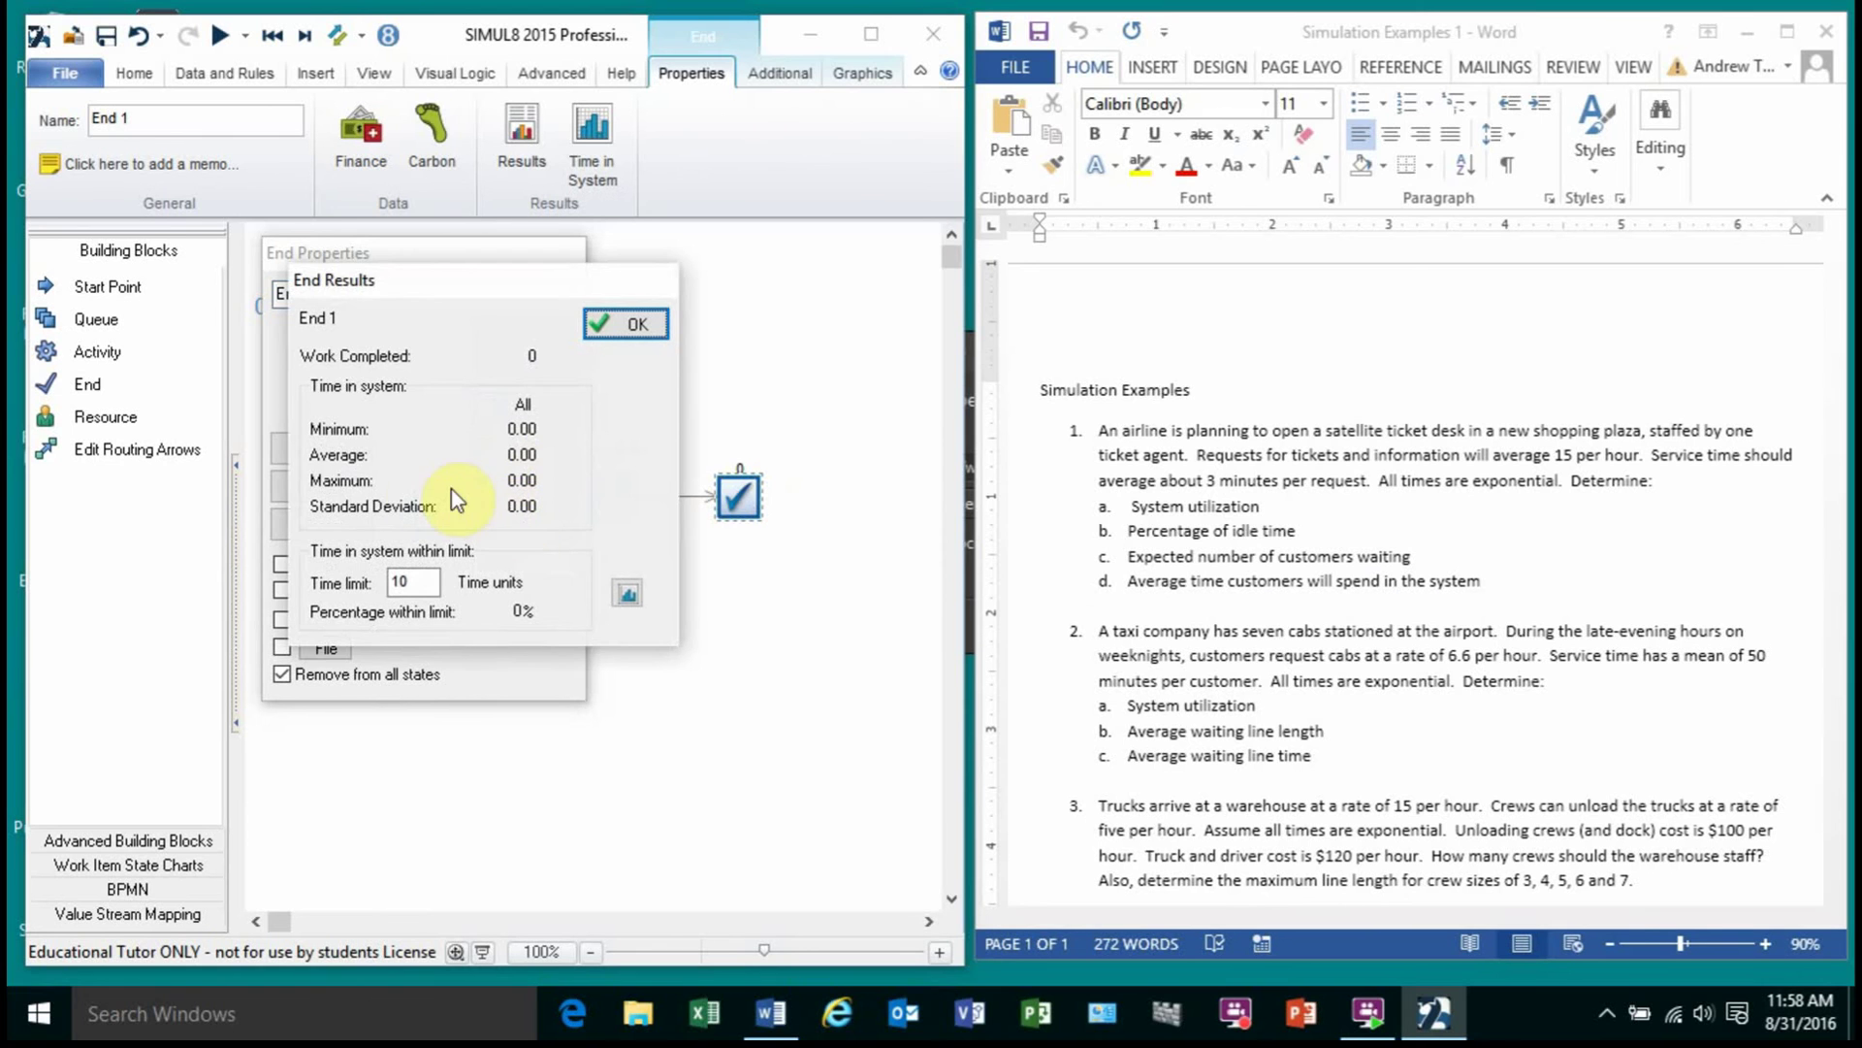
pyautogui.click(521, 459)
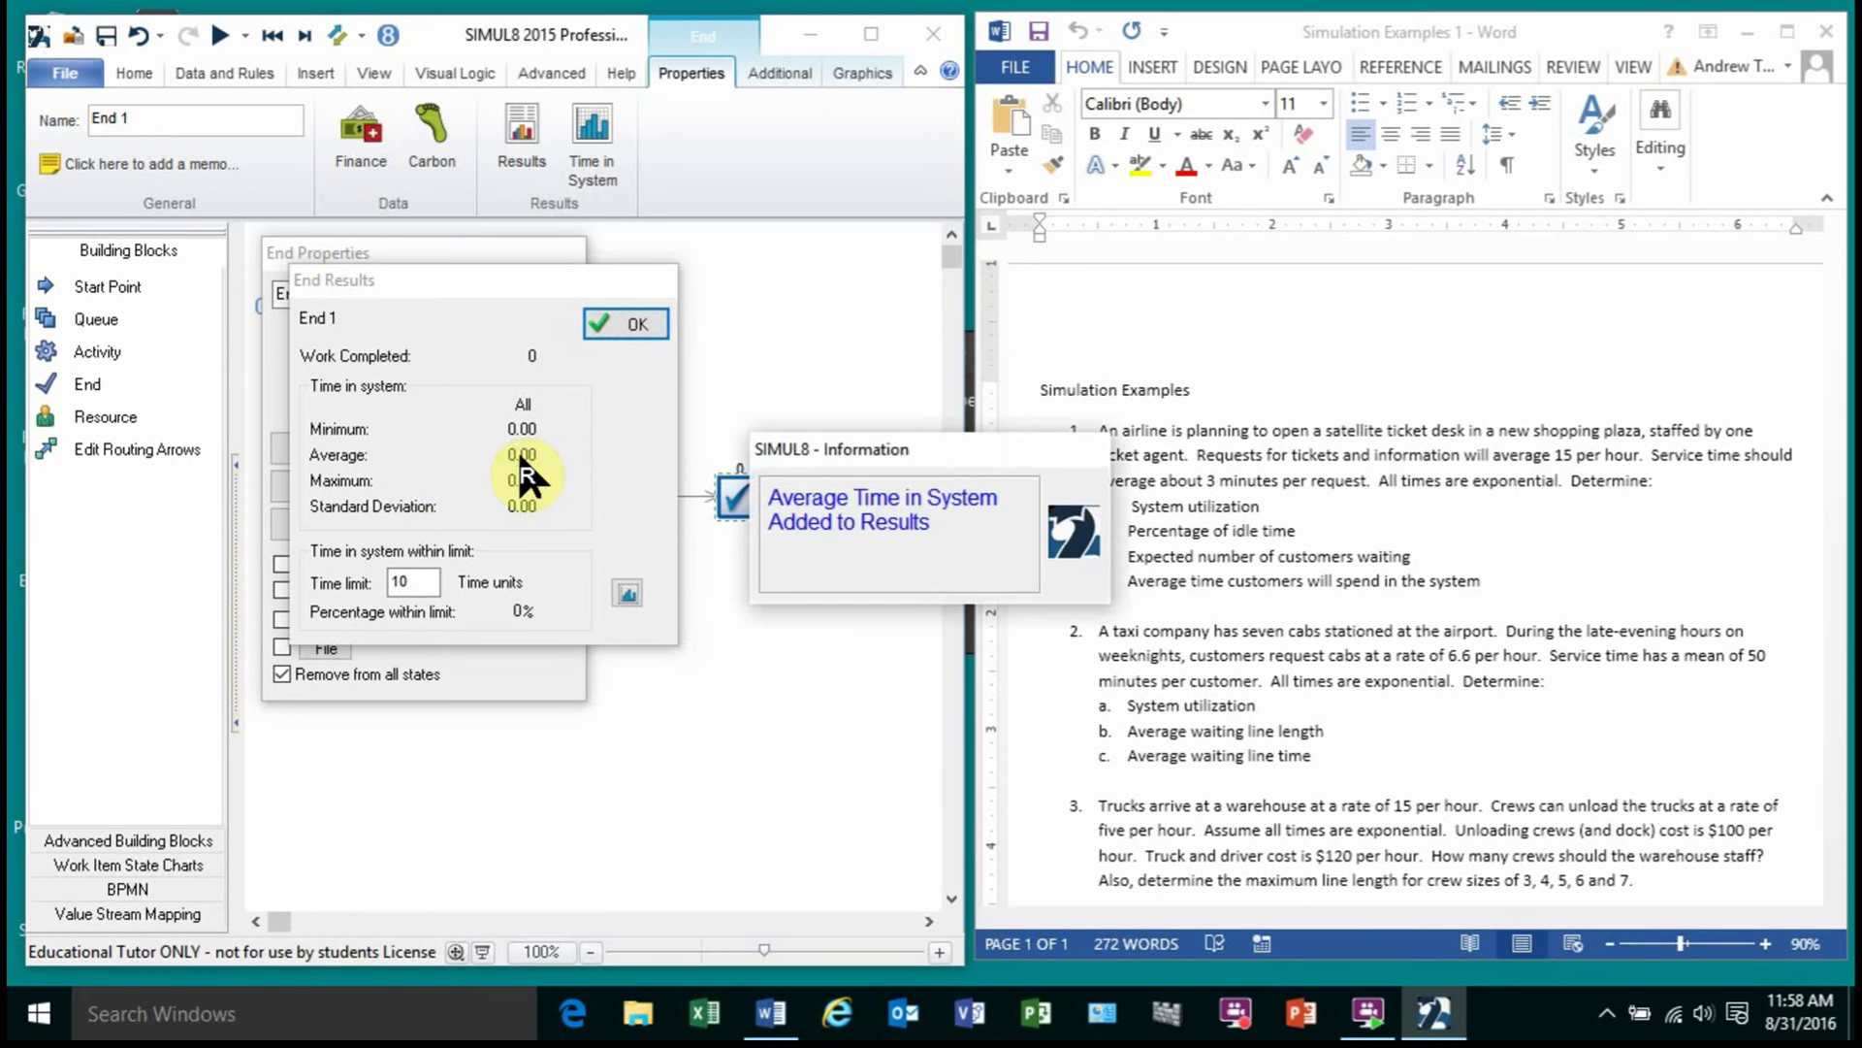
# Step: Run a trial from Trial Setup, giving Waiting 24.83%, Working 75.17%, queue 2.31, time 12.24
pyautogui.click(619, 322)
pyautogui.click(555, 340)
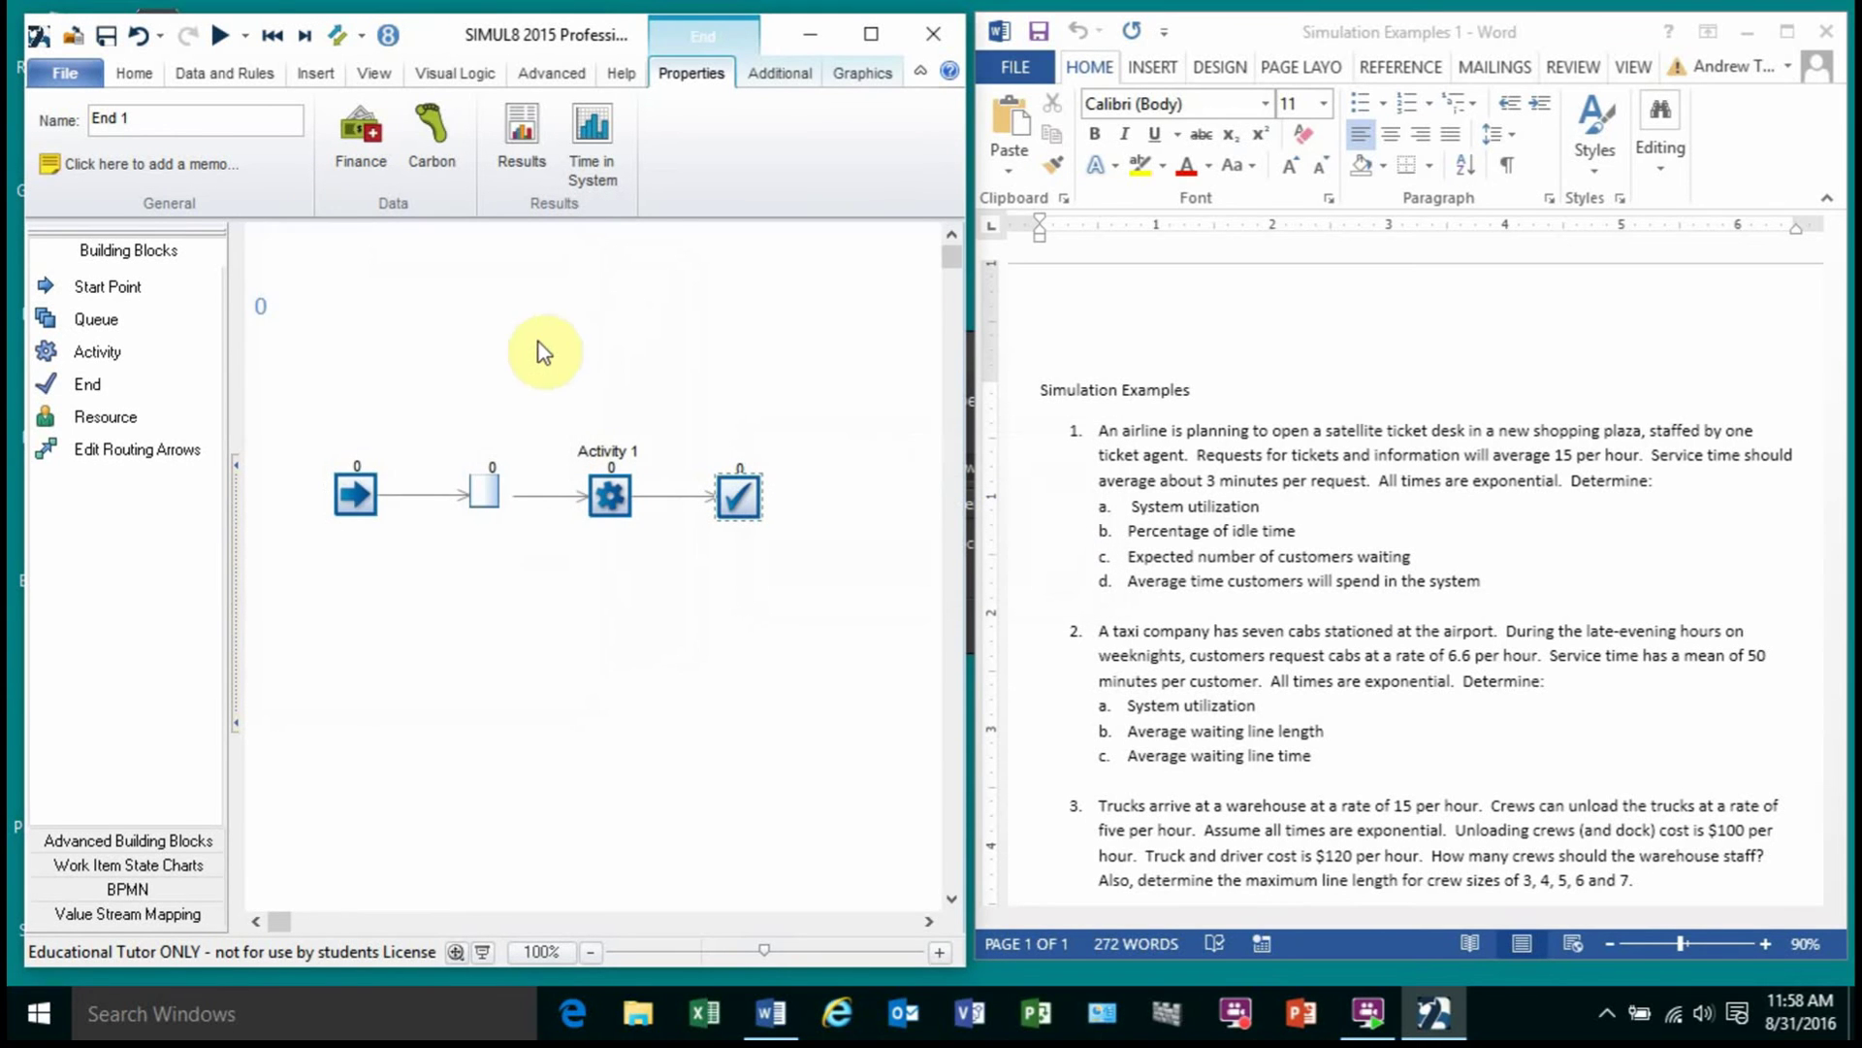
pyautogui.click(135, 72)
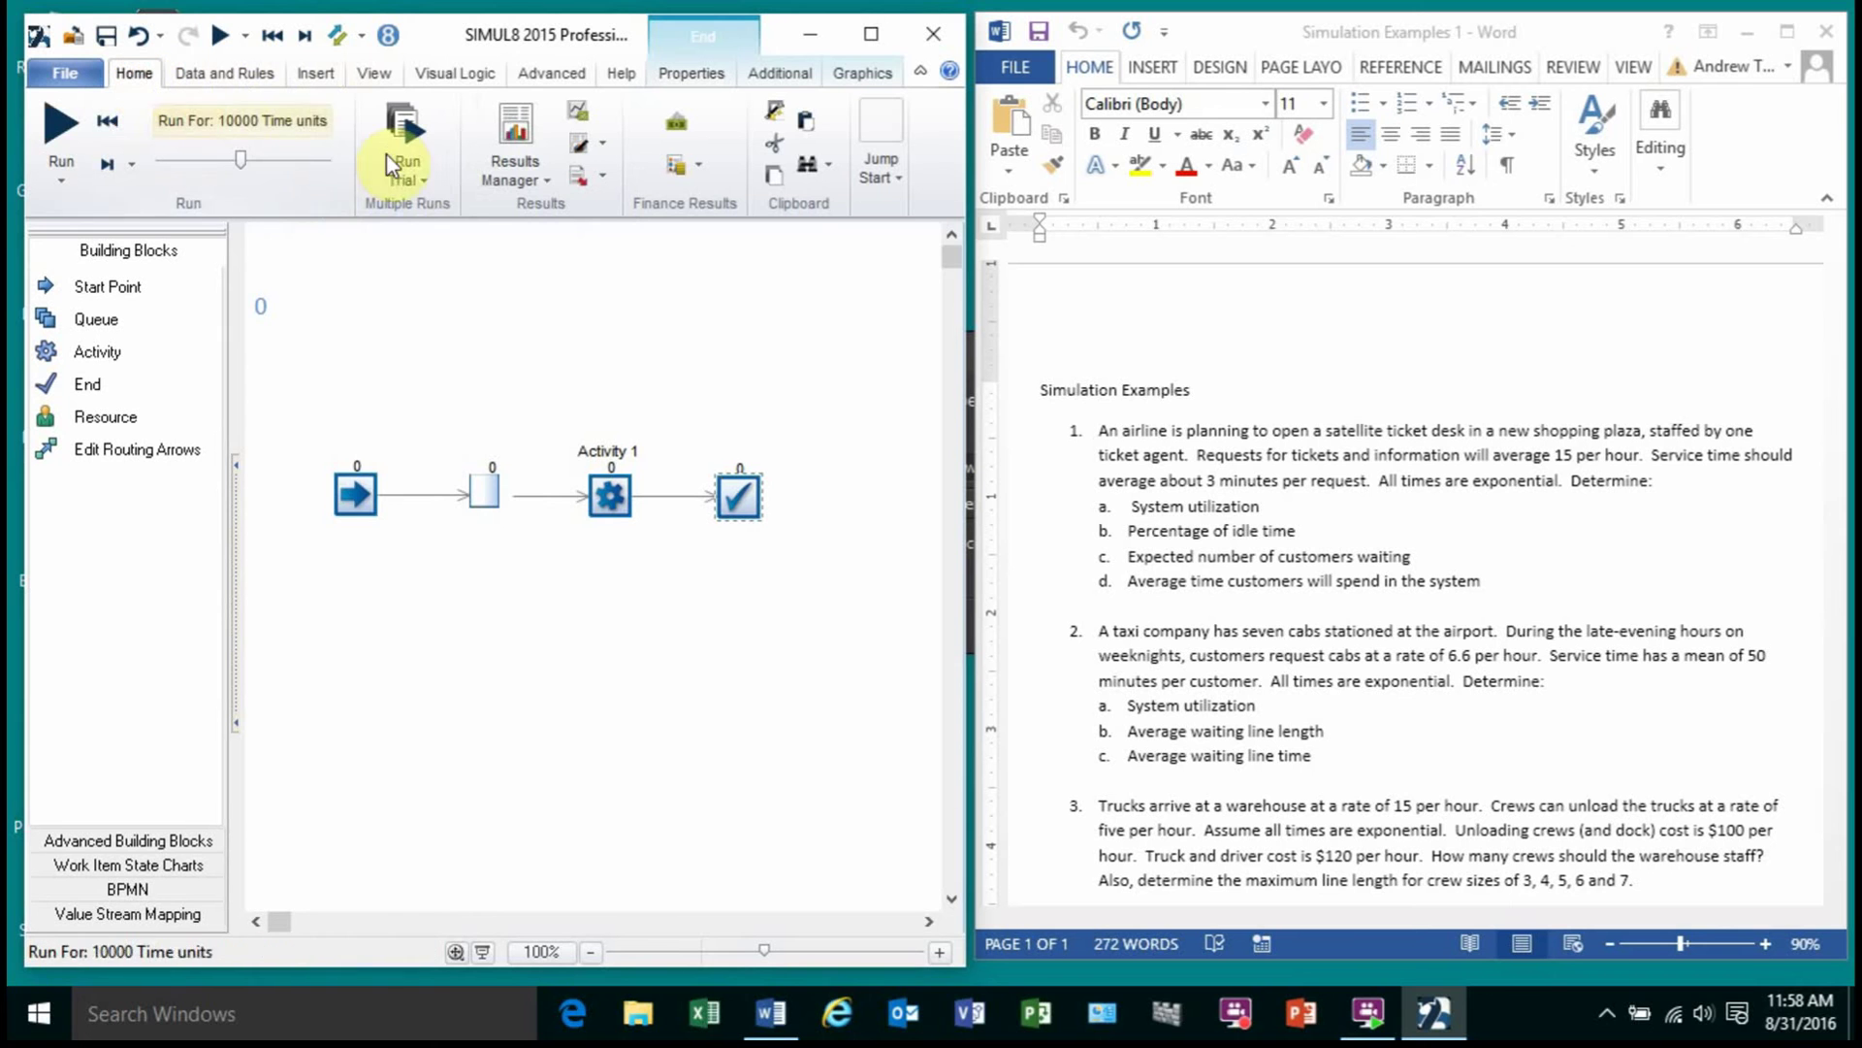
pyautogui.click(421, 180)
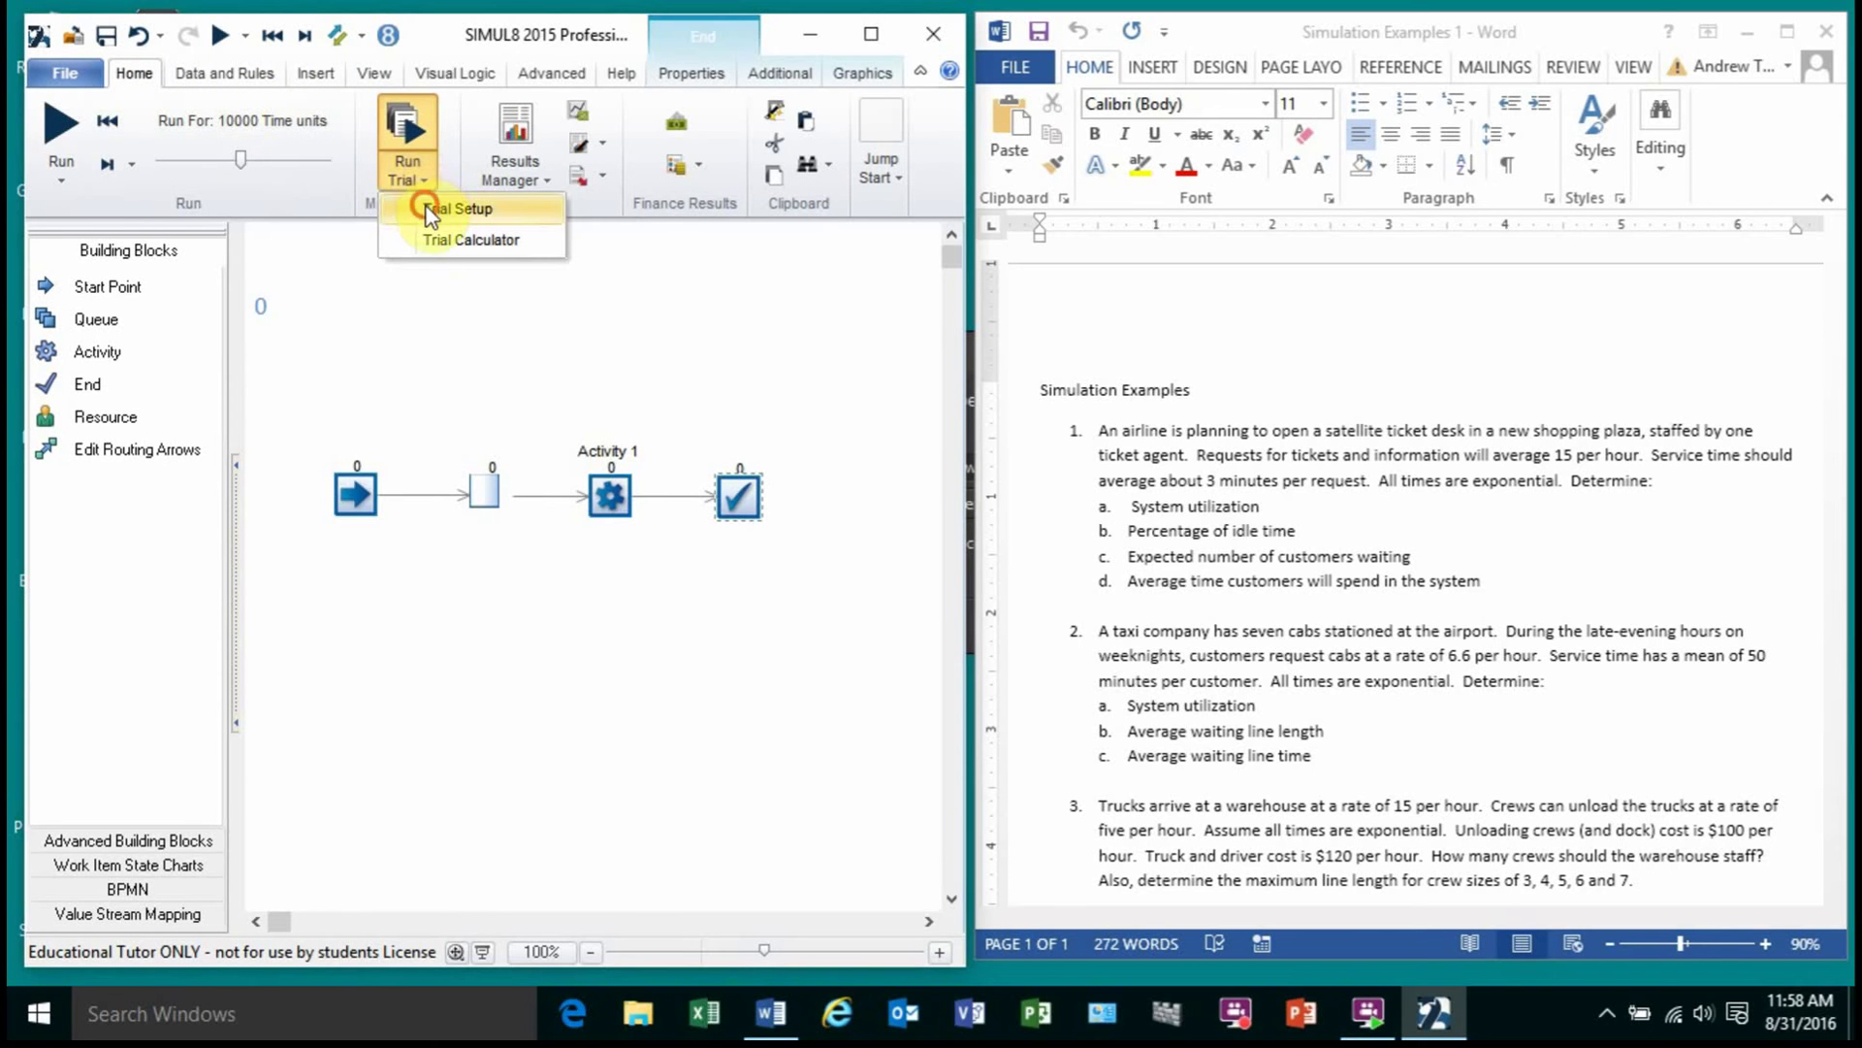
pyautogui.click(429, 207)
pyautogui.click(485, 199)
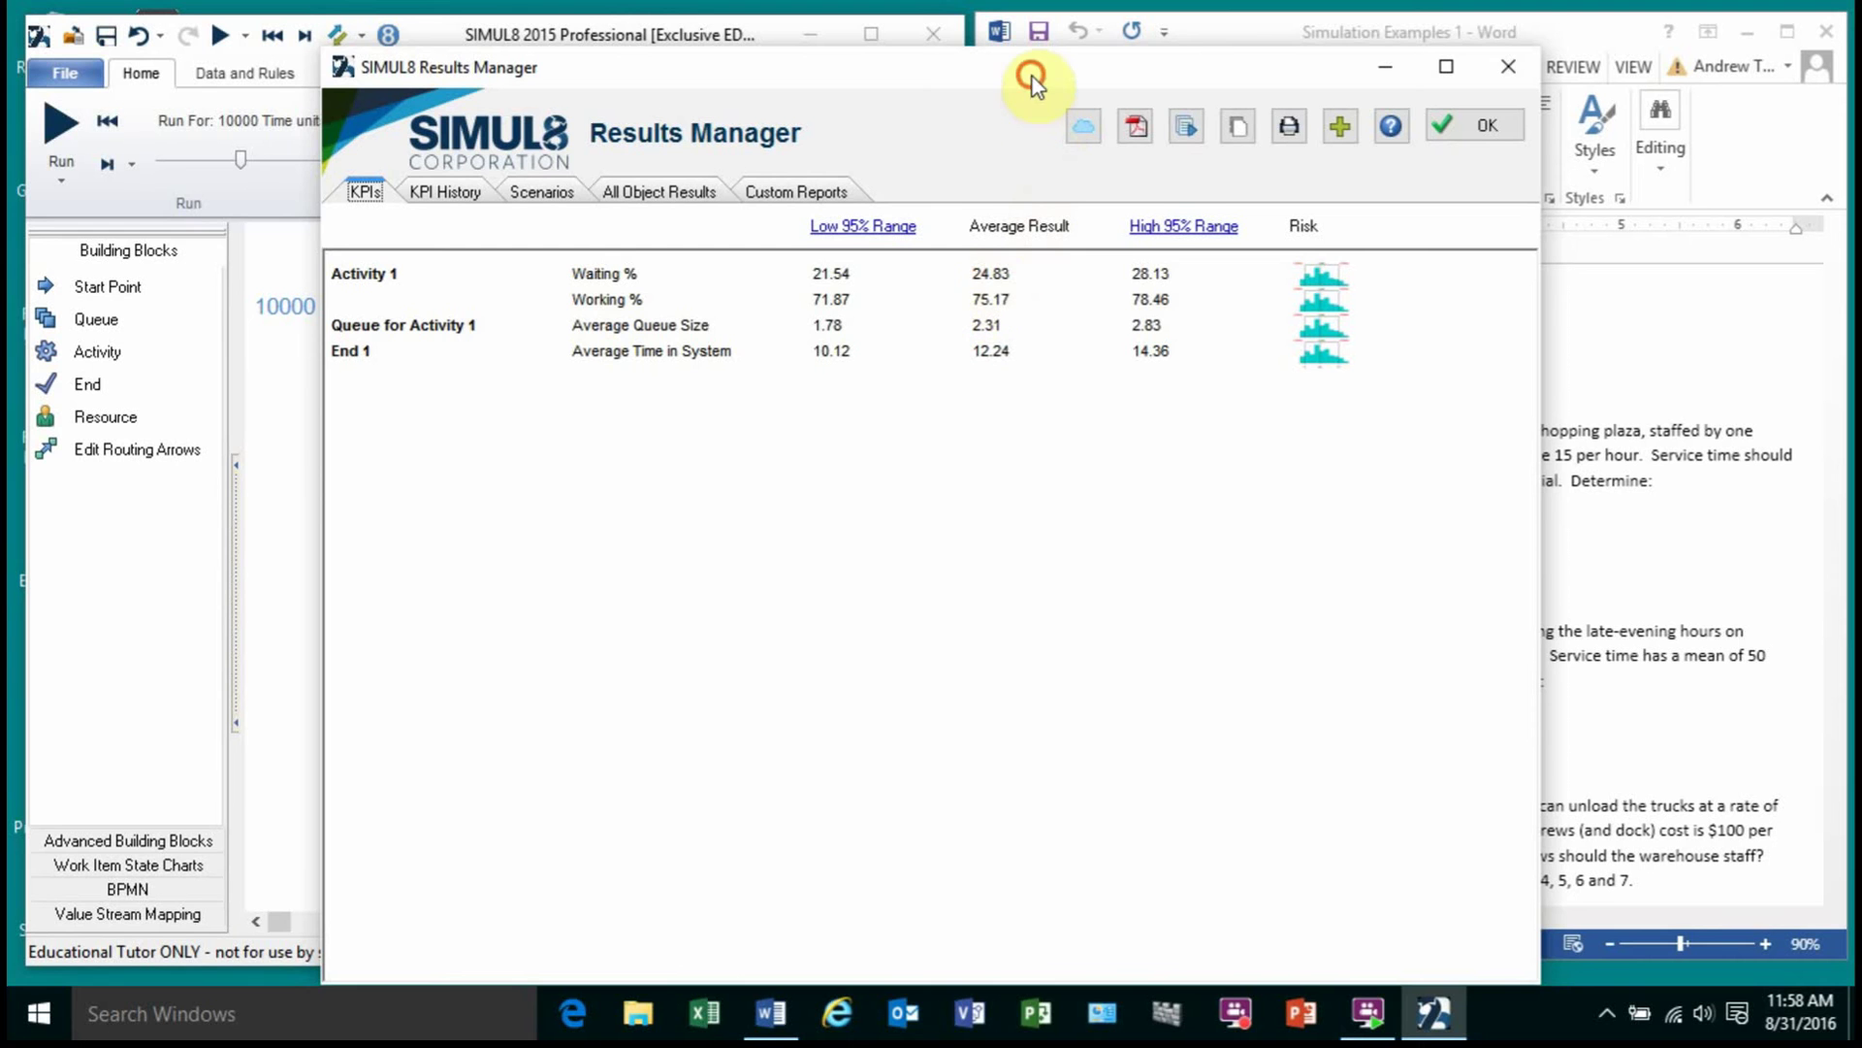
# Step: Move the Results Manager aside and copy its trial results
pyautogui.moveTo(1026, 75); pyautogui.dragTo(1052, 33)
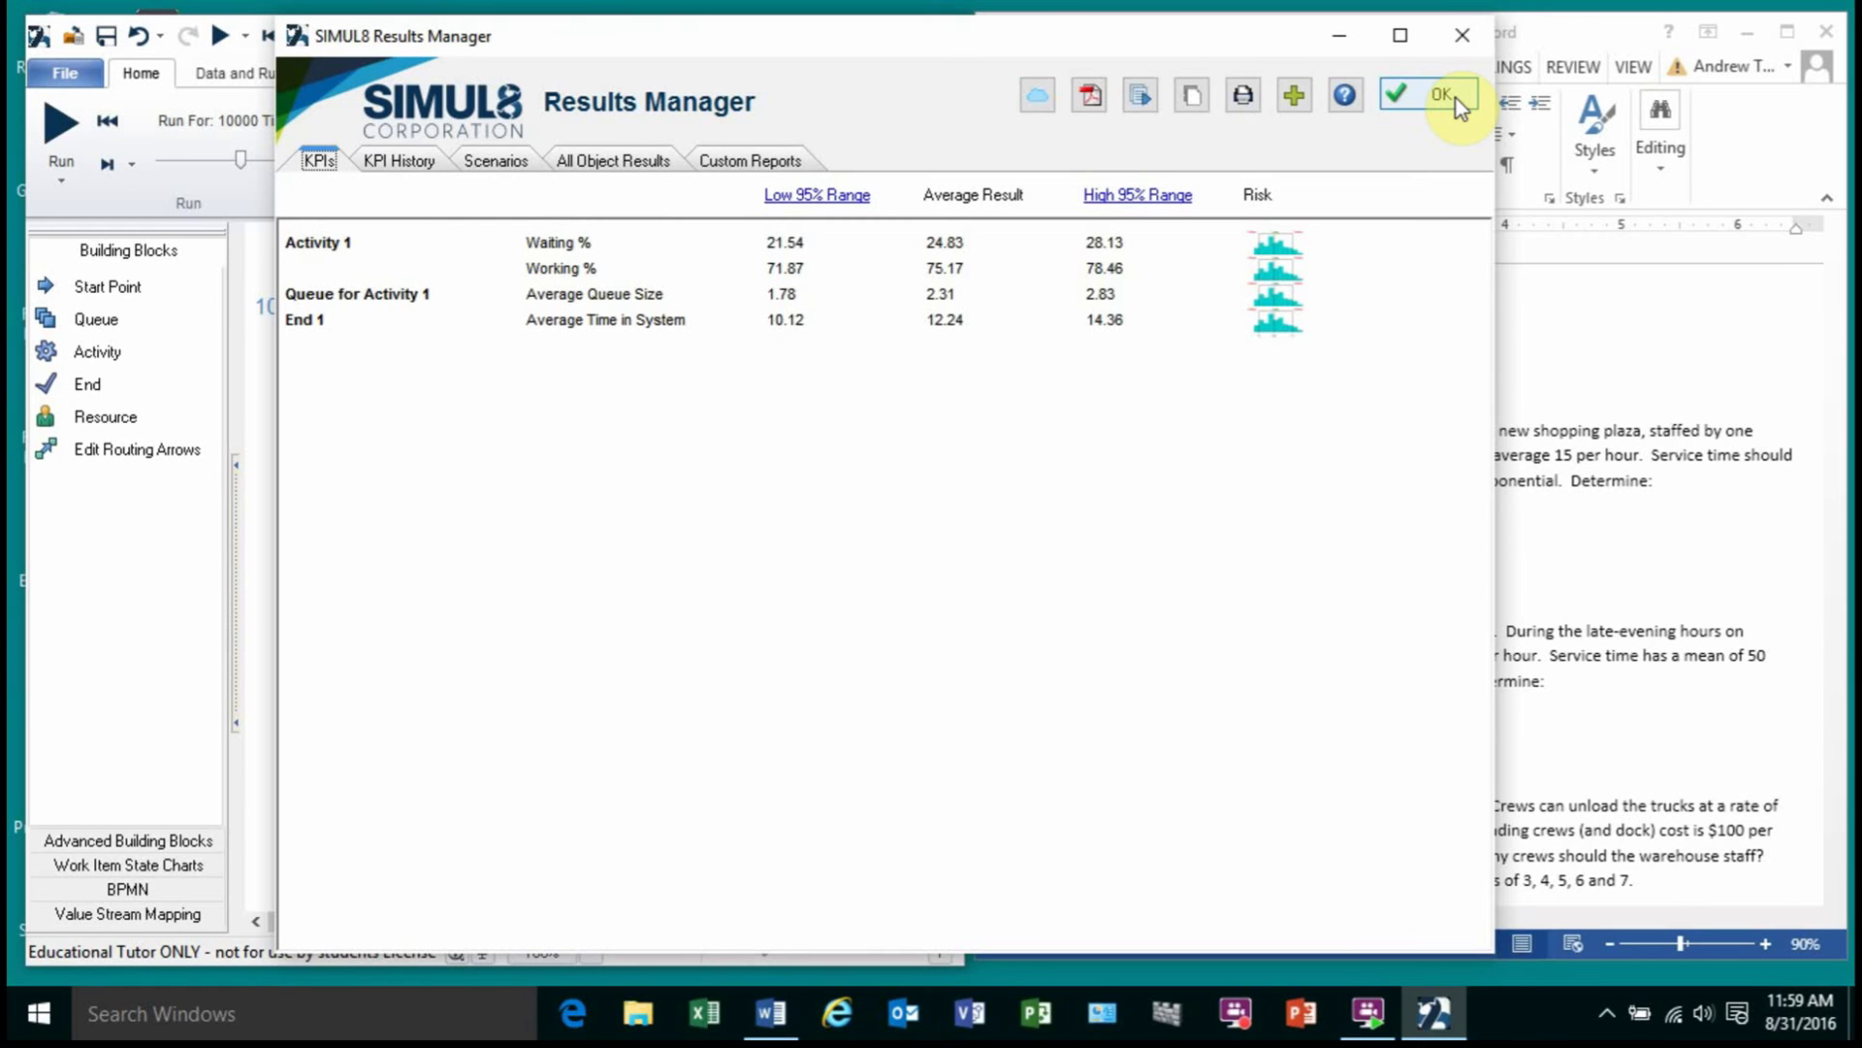
pyautogui.click(1199, 91)
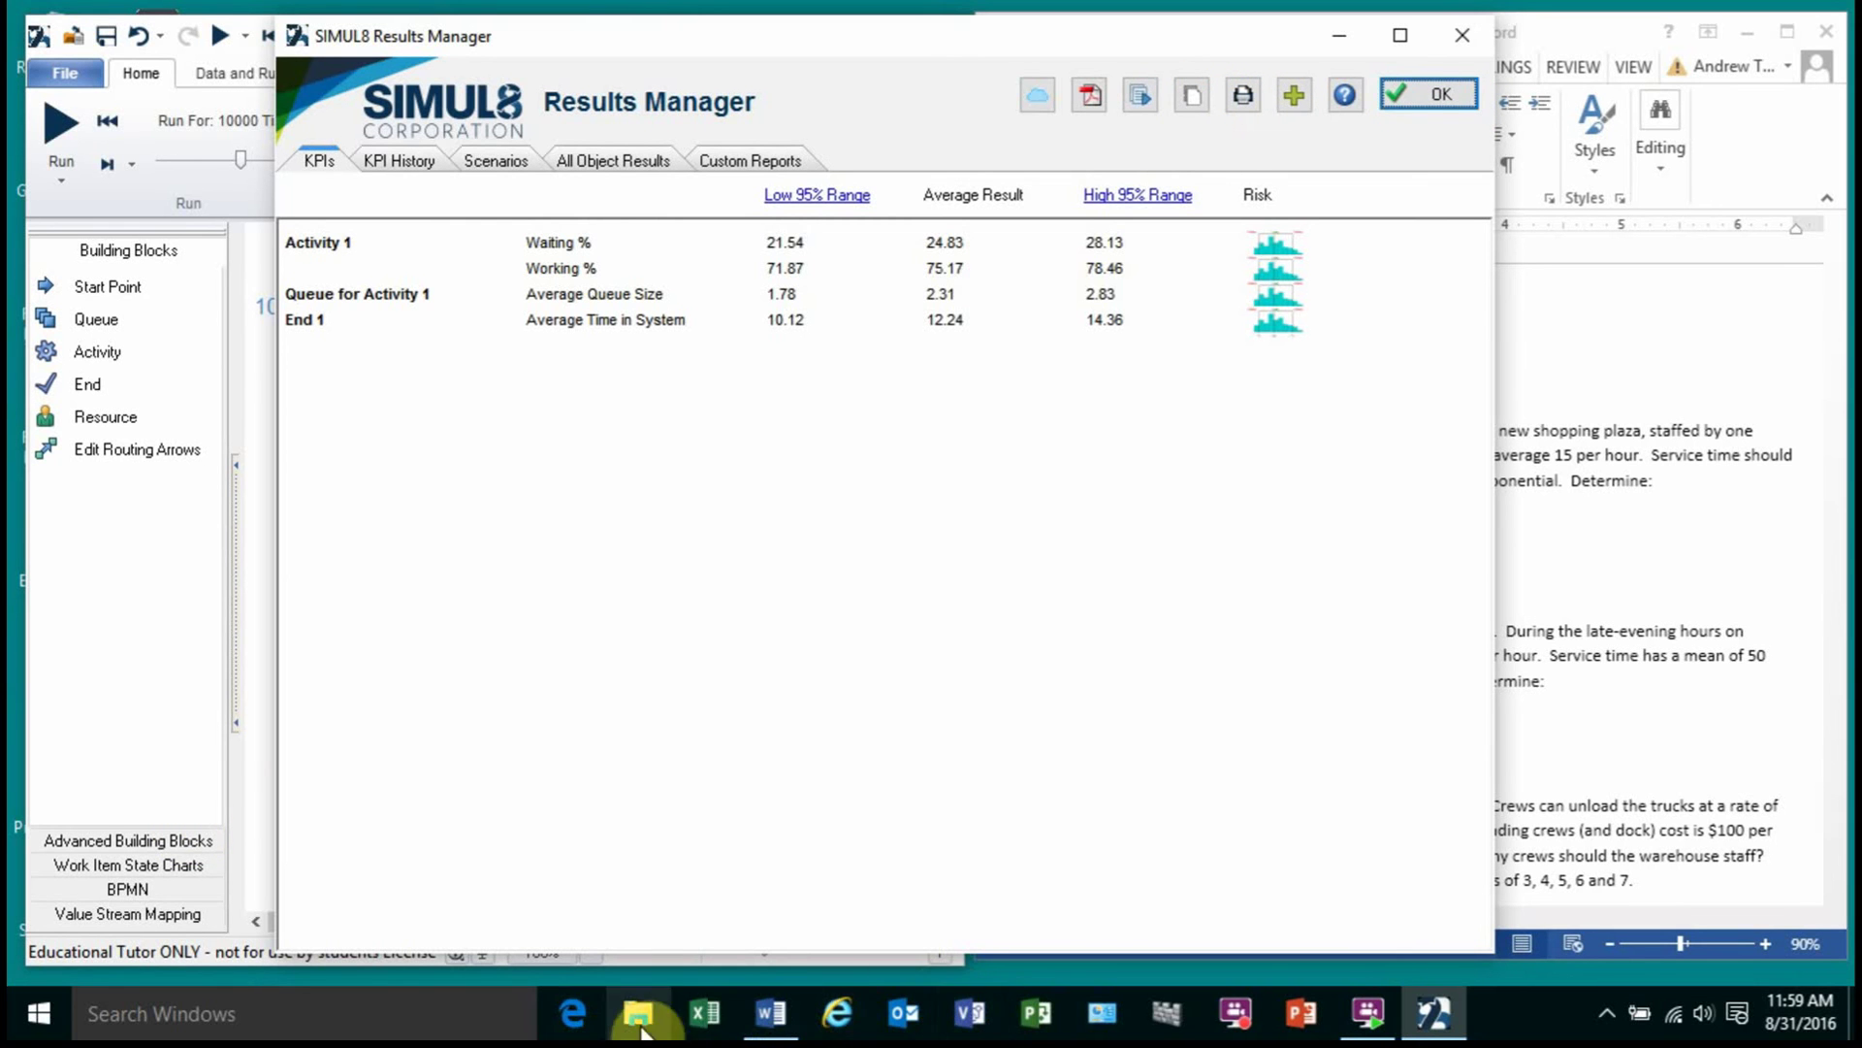
# Step: Paste the trial results into a new blank Excel workbook and autofit columns A and B
pyautogui.click(704, 1013)
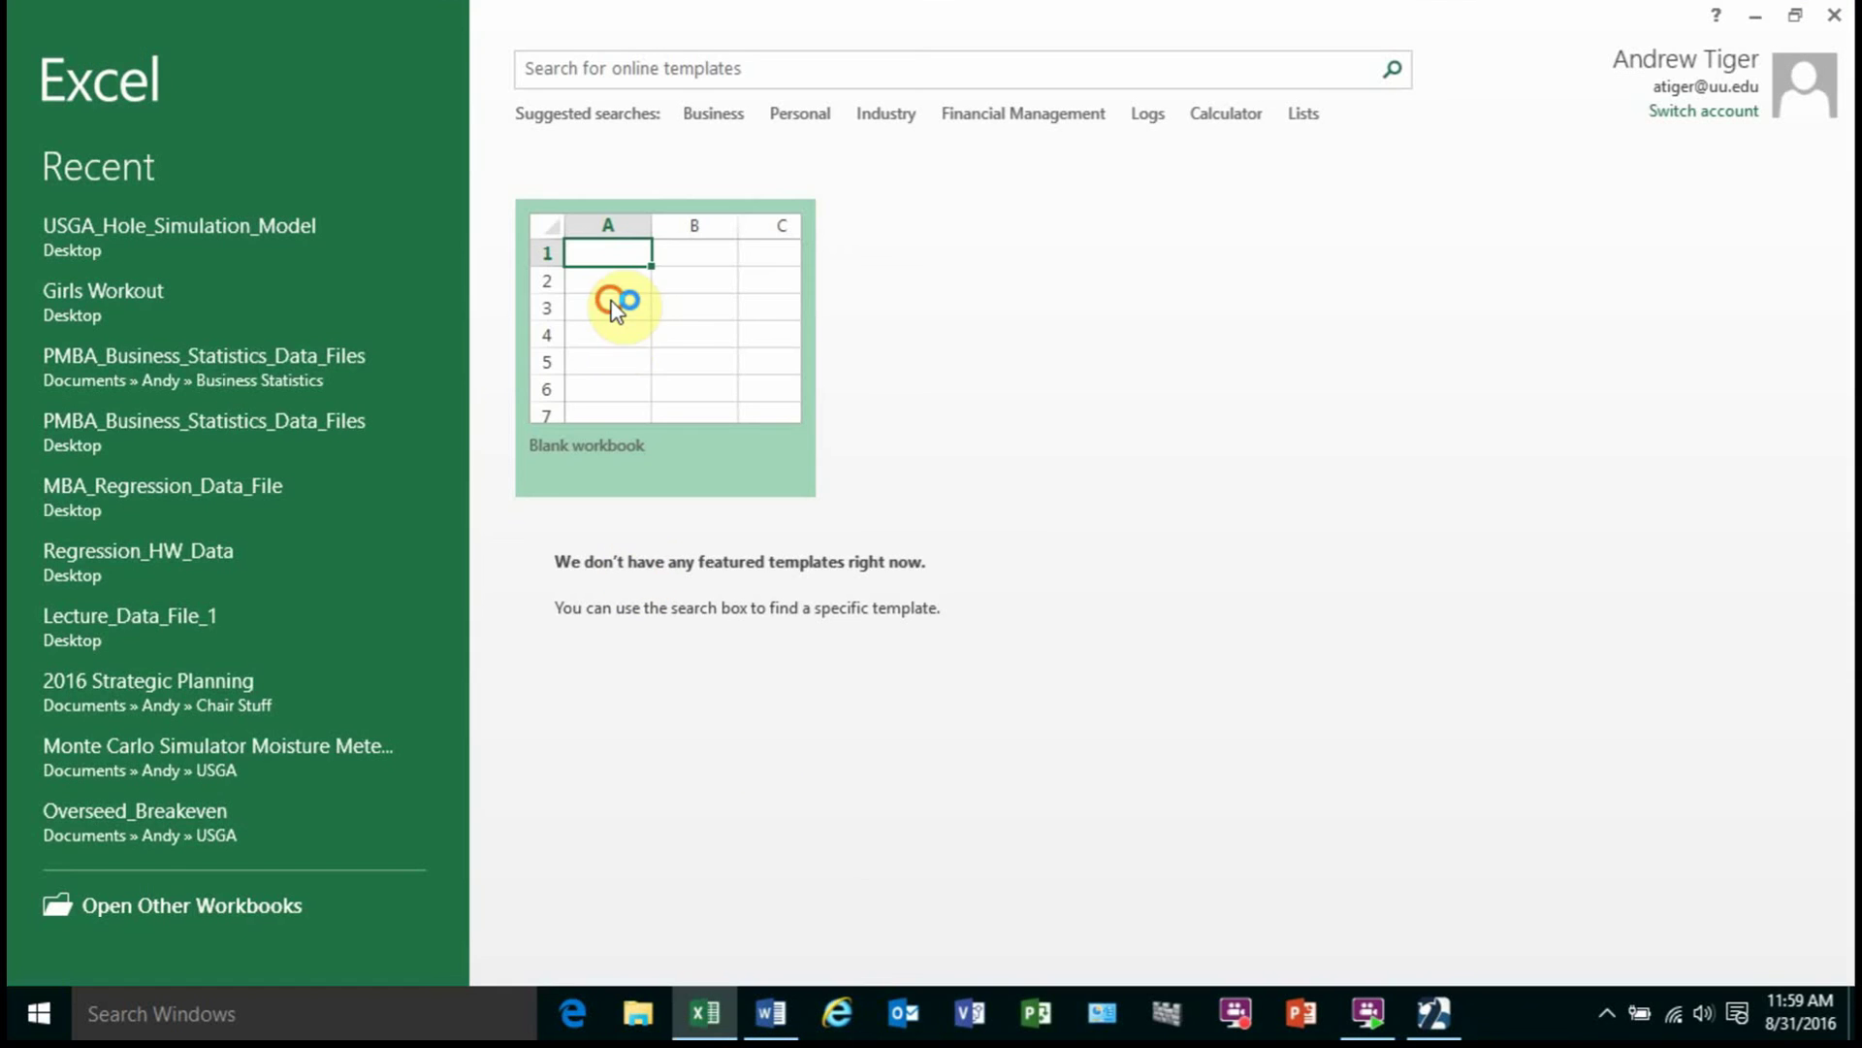
pyautogui.click(611, 300)
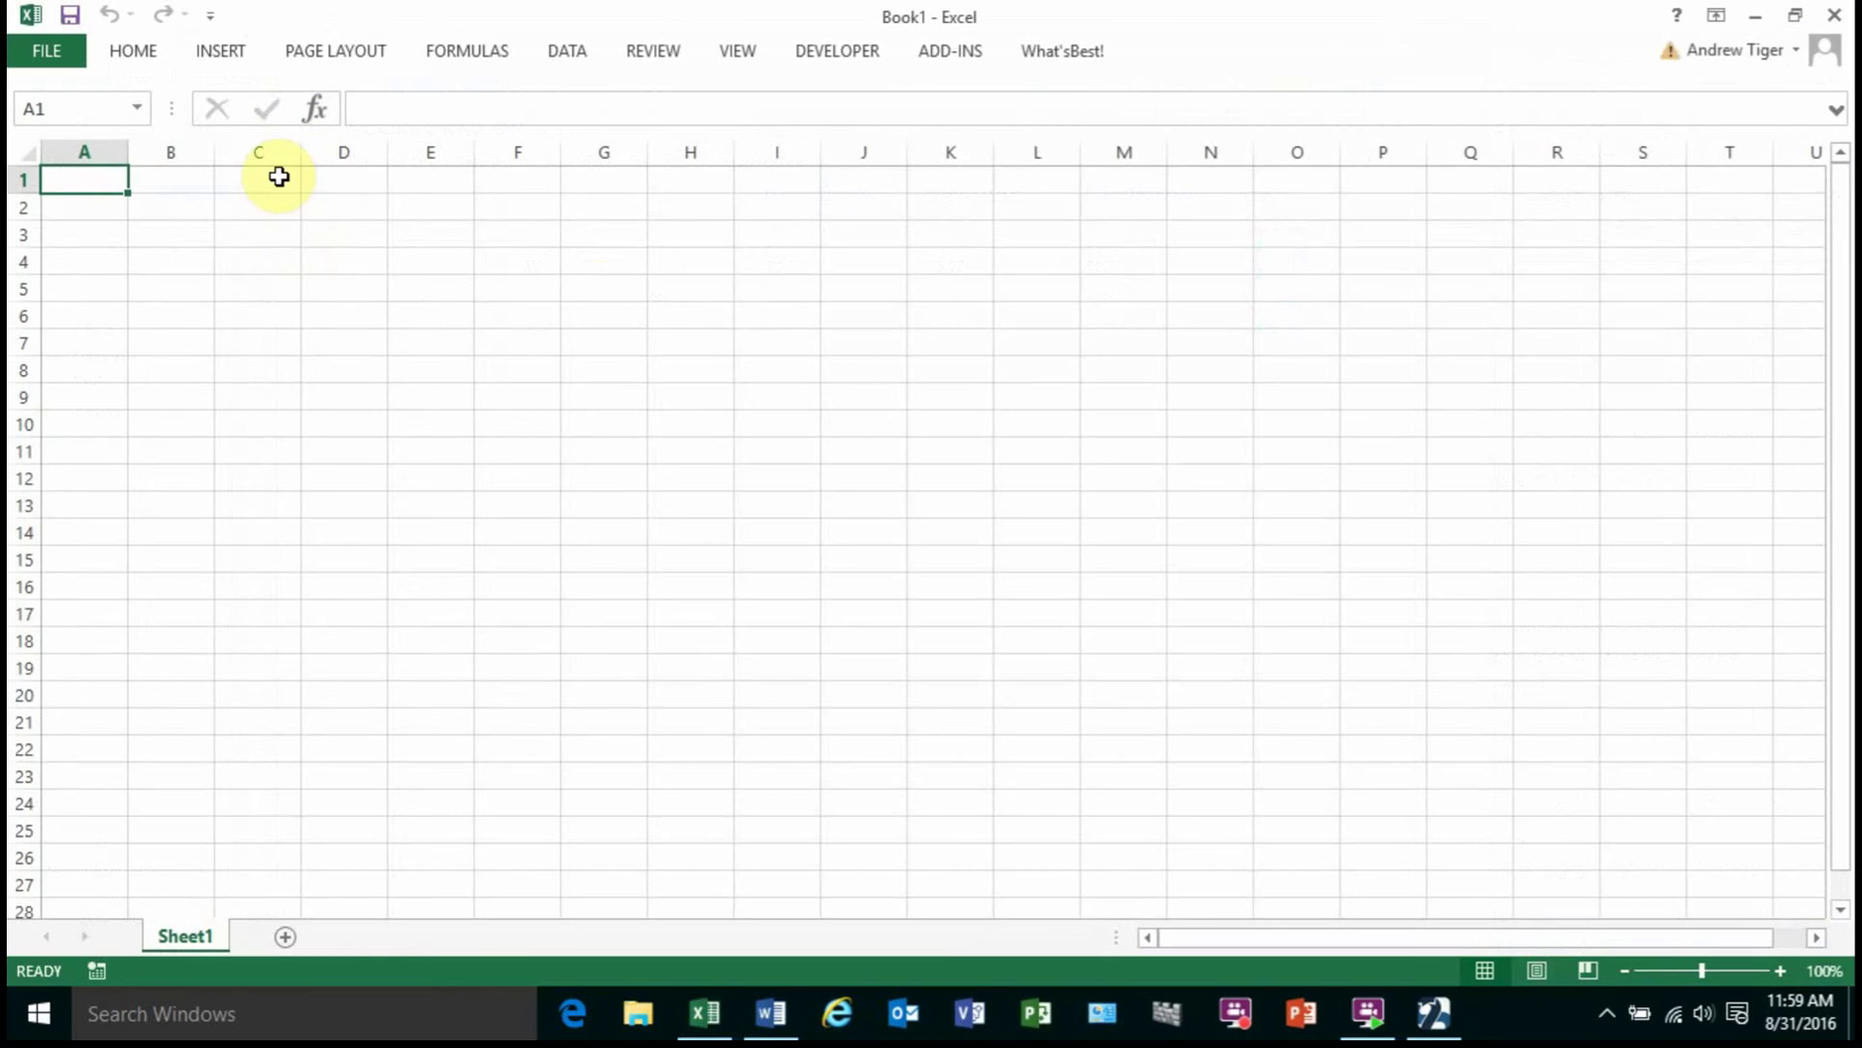
pyautogui.hotkey('ctrl', 'v')
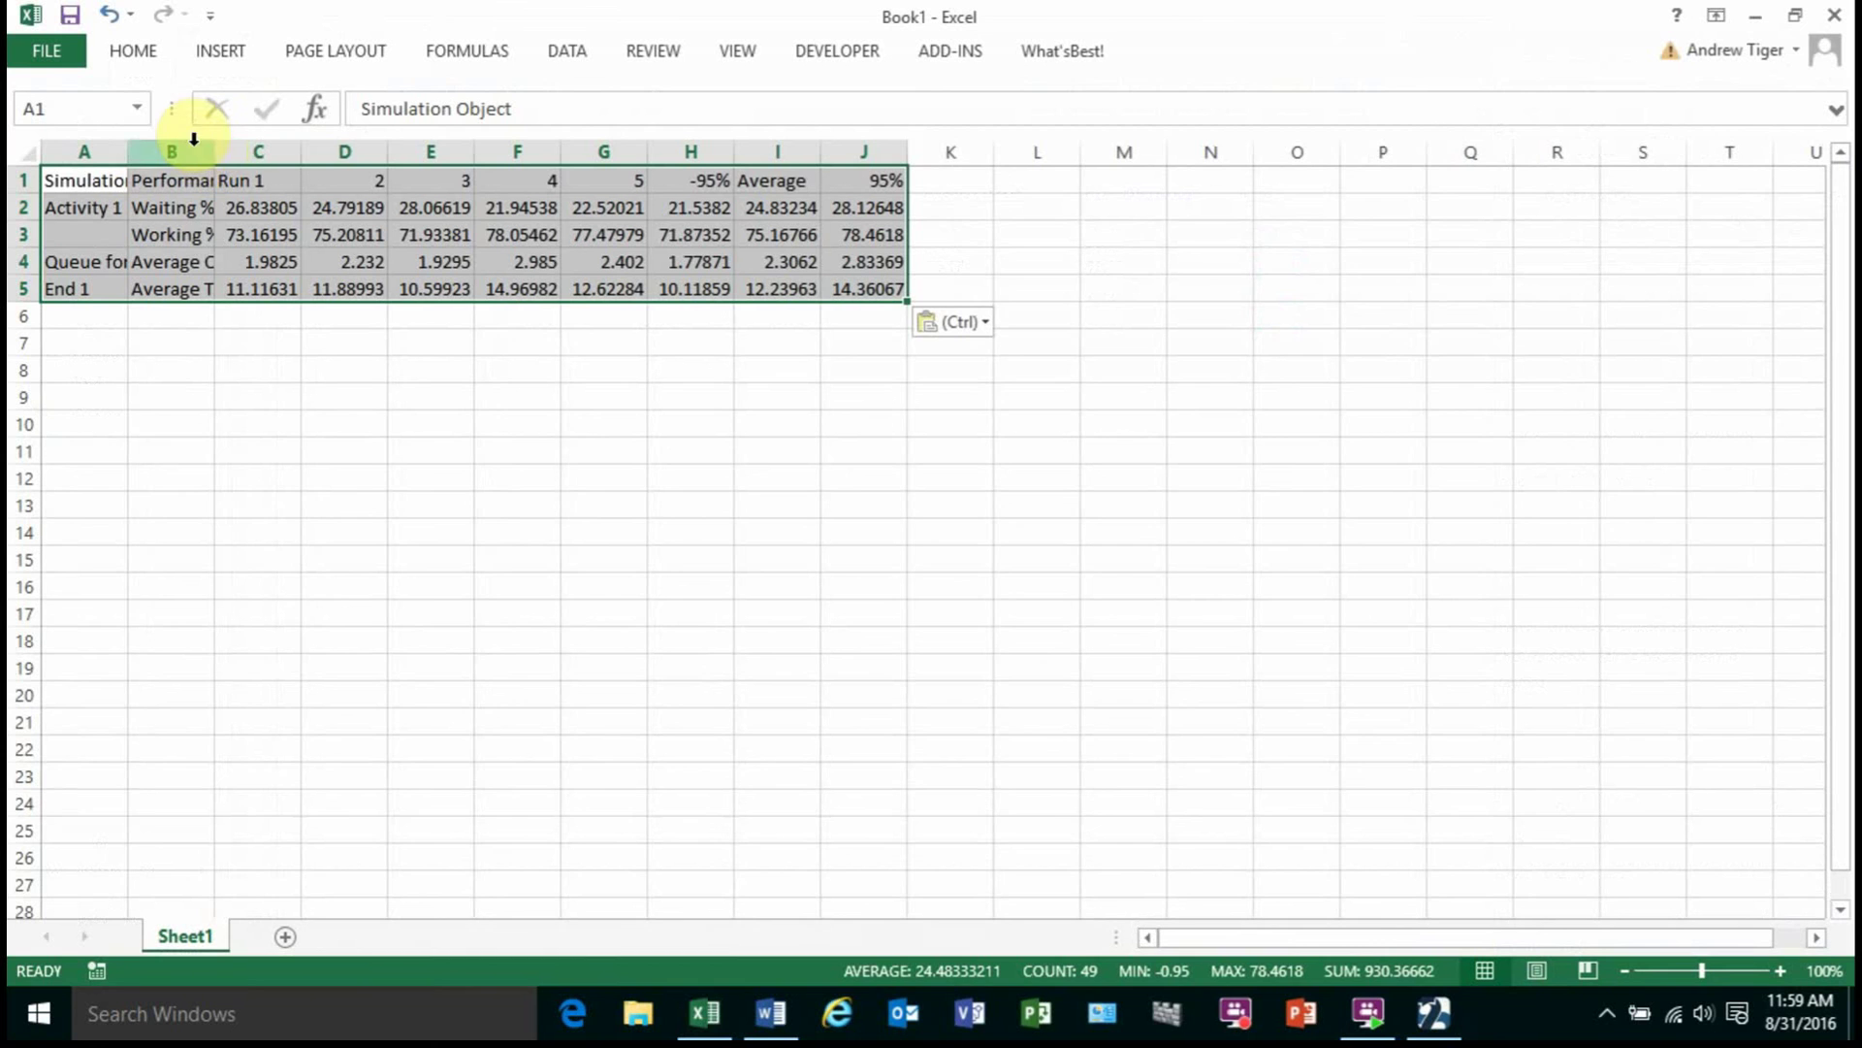
pyautogui.doubleClick(215, 152)
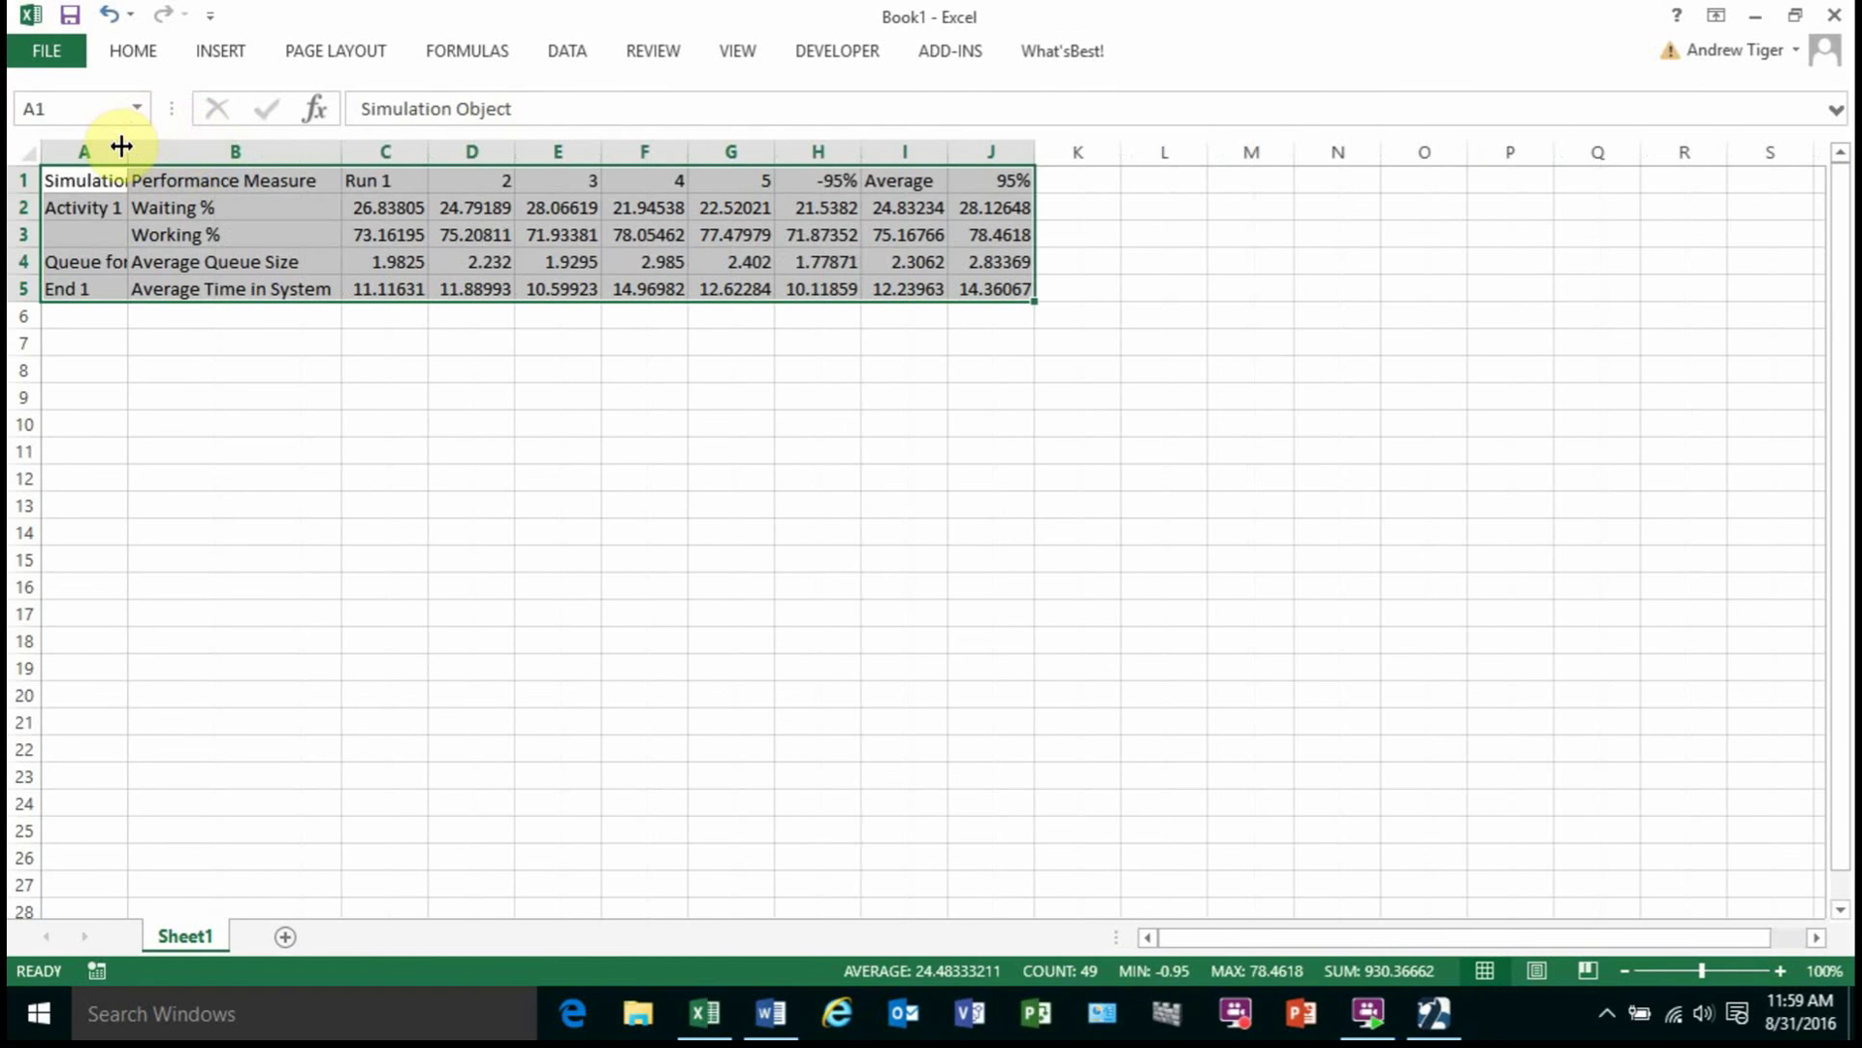
pyautogui.doubleClick(127, 152)
# Step: Delete the individual run columns C:G, then return to SIMUL8 and close the Results Manager
pyautogui.moveTo(484, 151); pyautogui.dragTo(815, 153)
pyautogui.rightClick(818, 154)
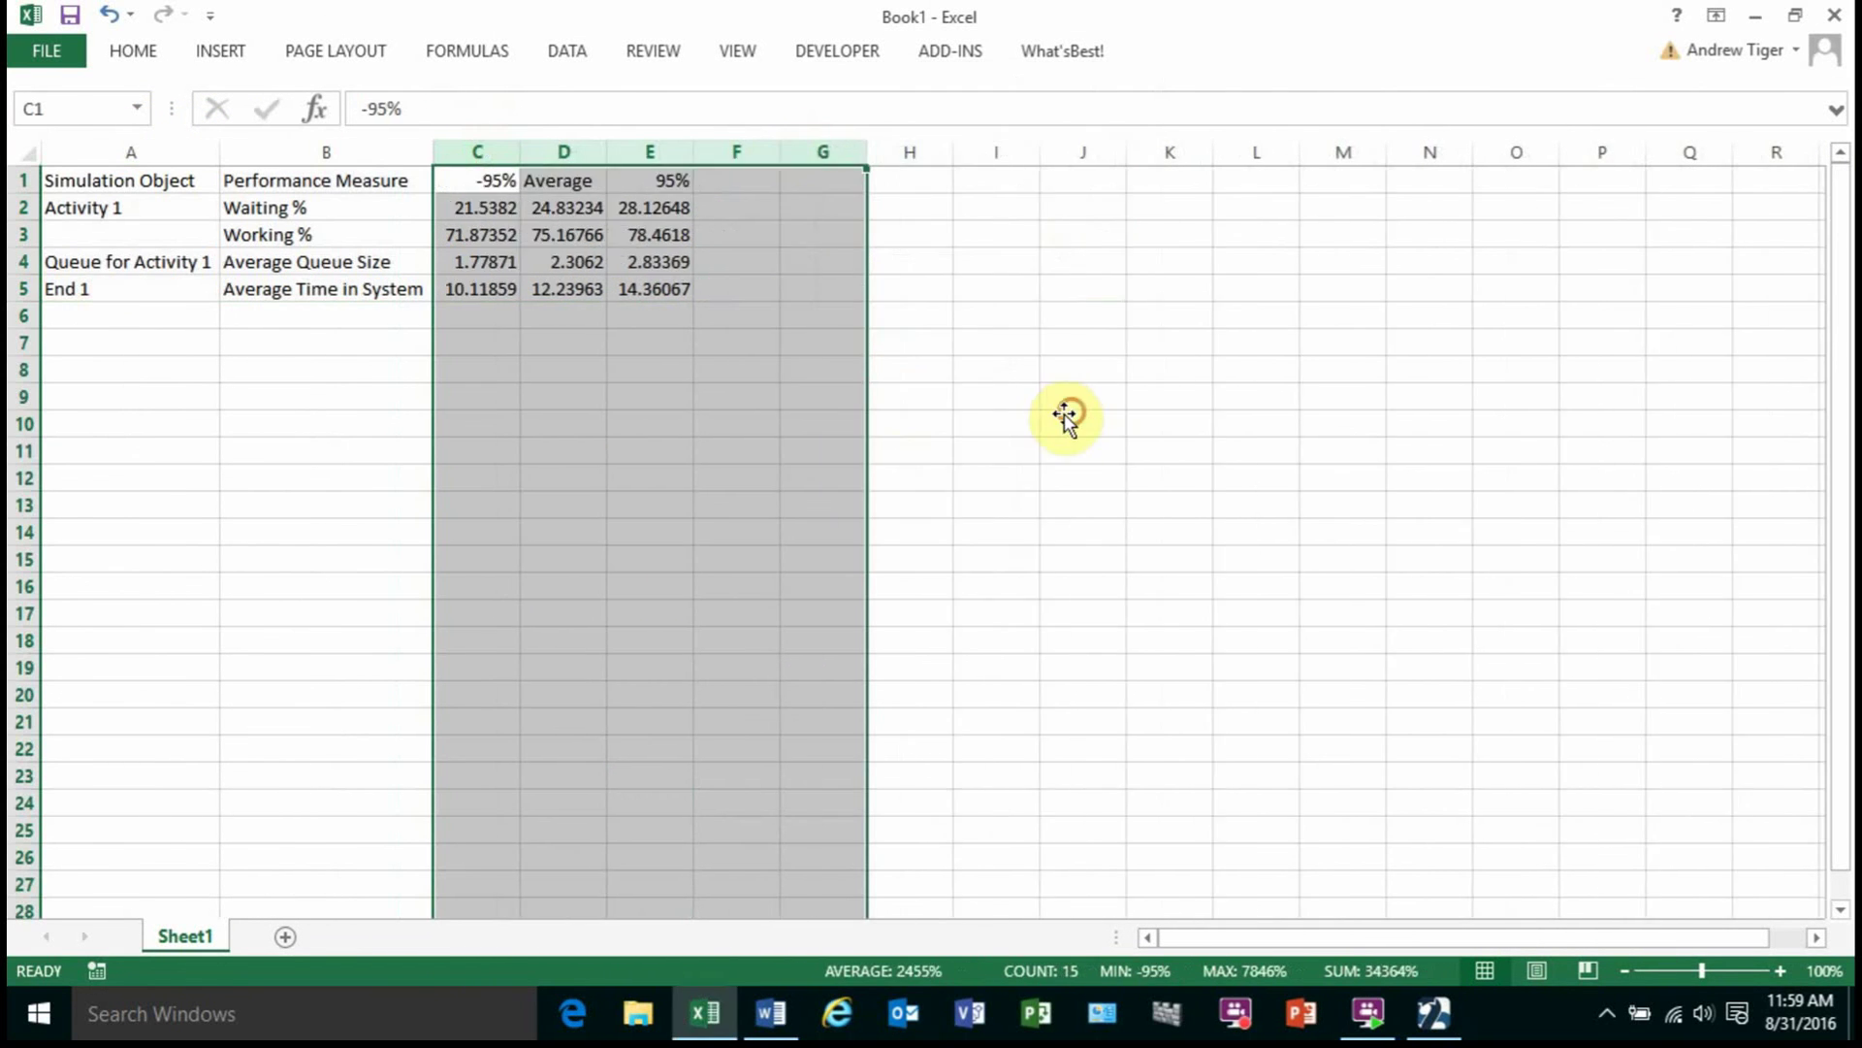
pyautogui.click(854, 381)
pyautogui.click(1073, 417)
pyautogui.moveTo(550, 208); pyautogui.dragTo(555, 283)
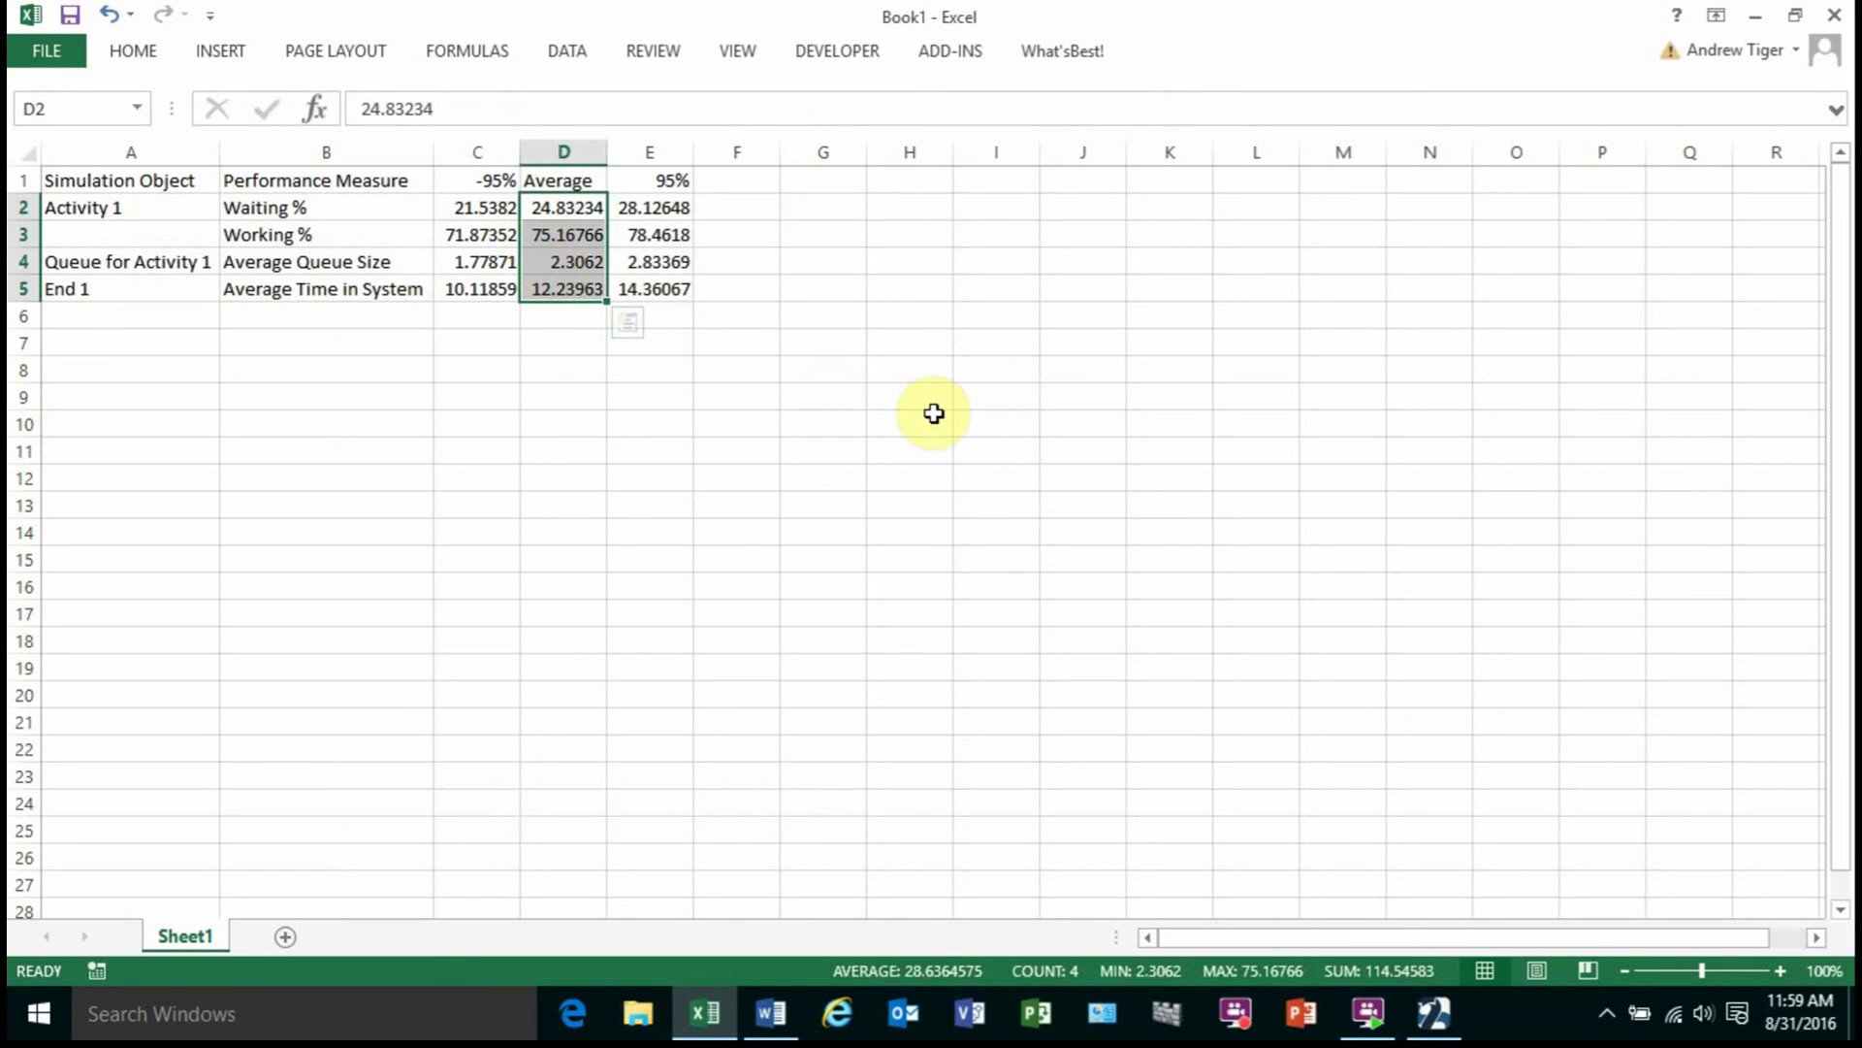
pyautogui.click(1757, 19)
pyautogui.click(1463, 106)
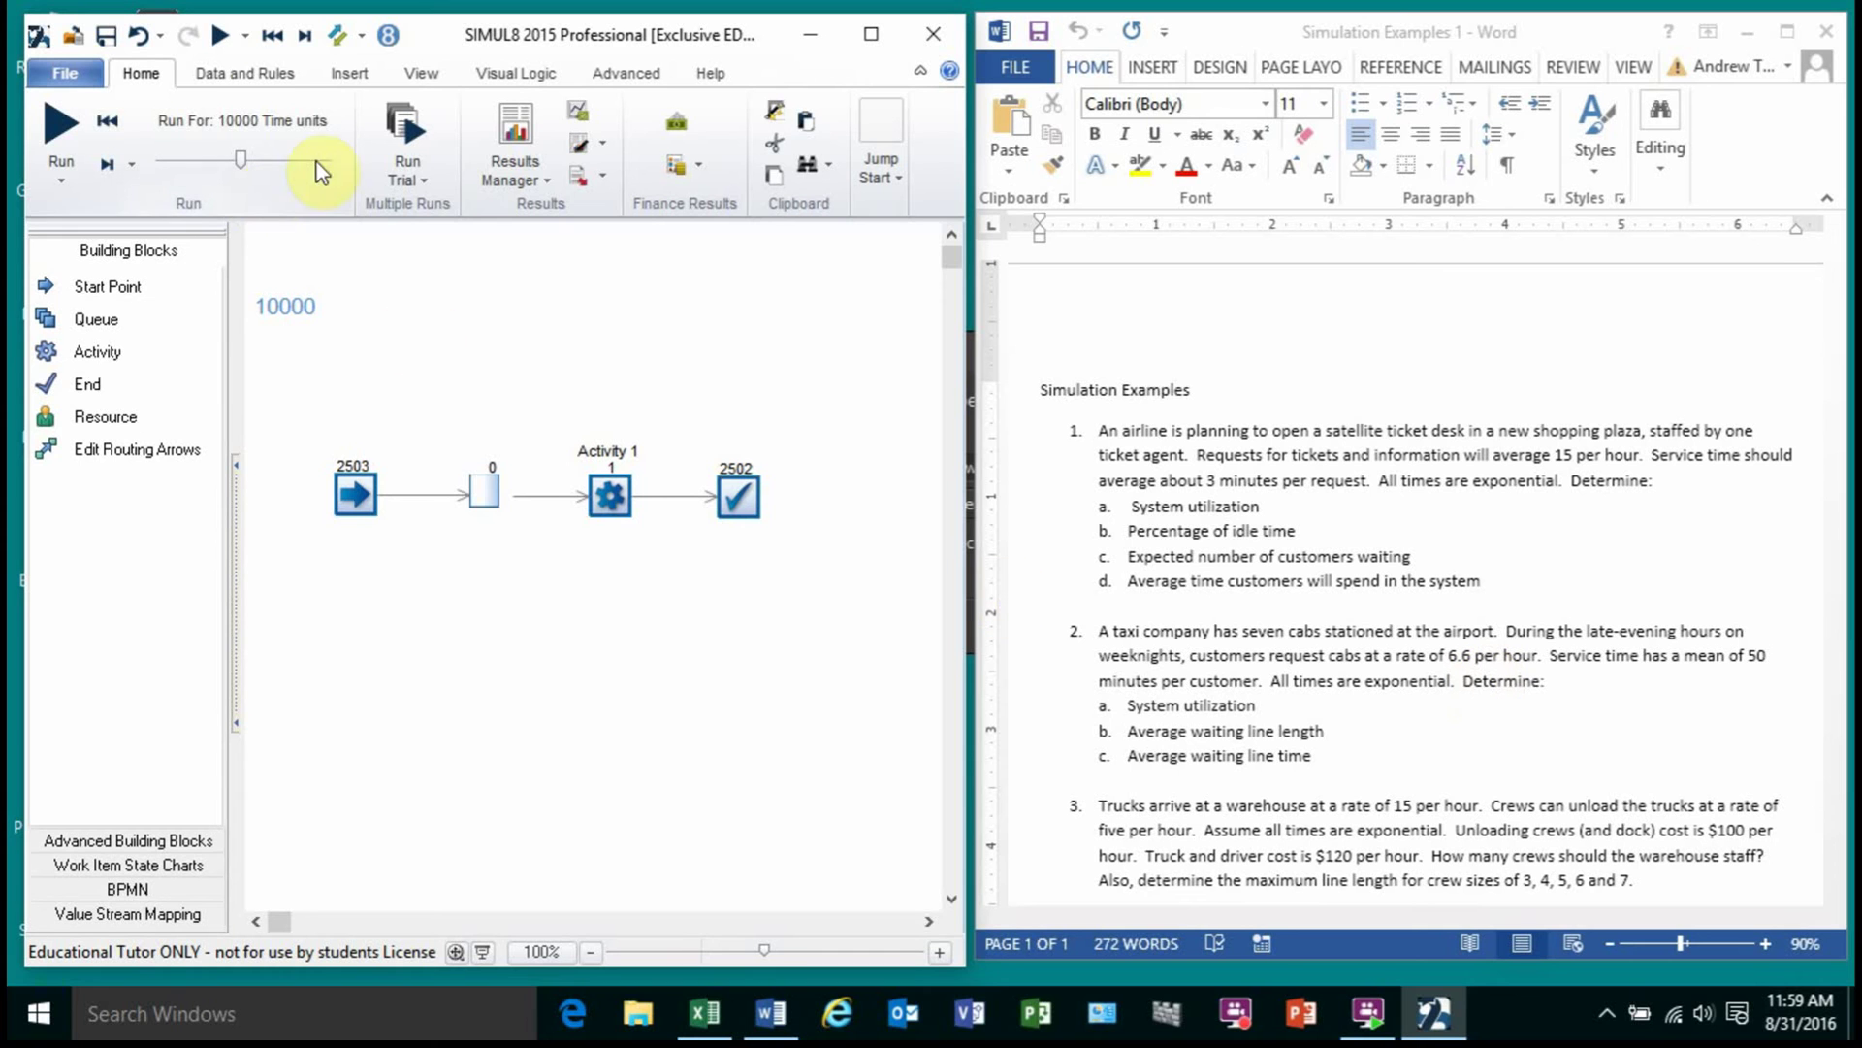
# Step: Reset the model and set the Start Point's inter-arrival average to 60/6.6
pyautogui.click(273, 35)
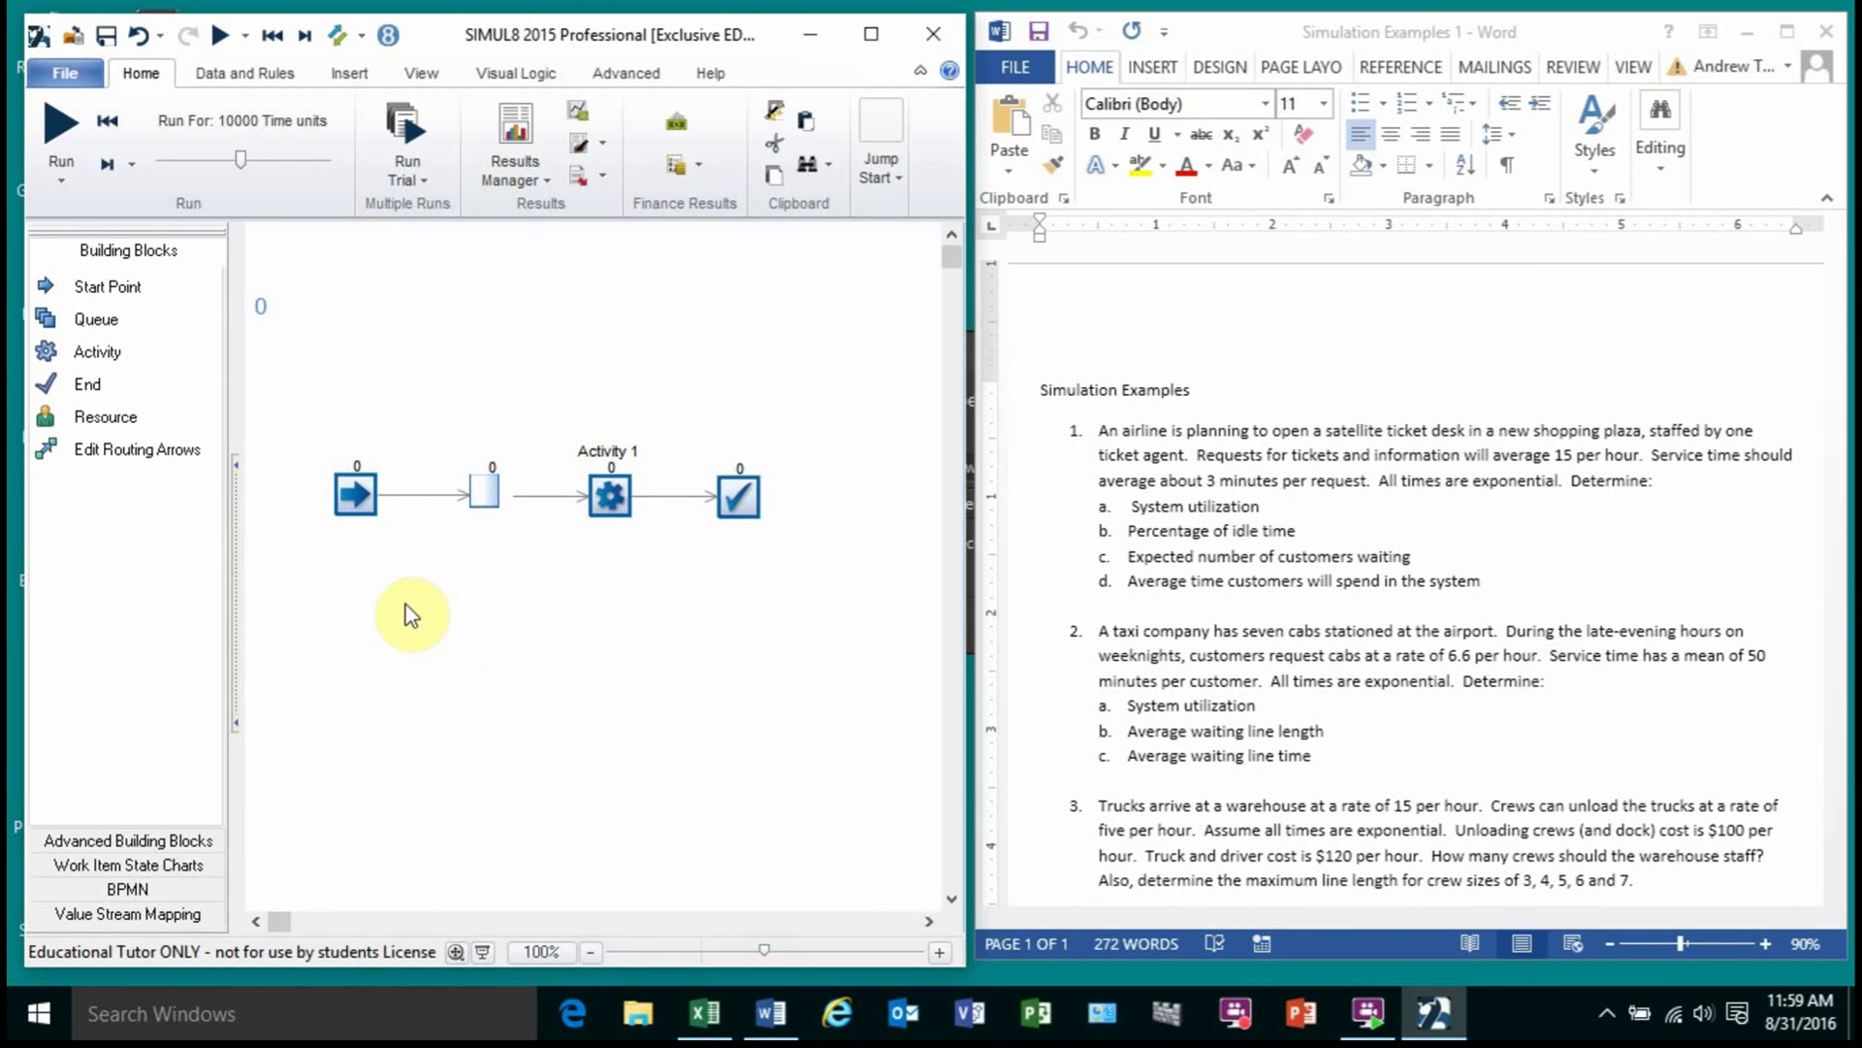
pyautogui.click(360, 504)
pyautogui.doubleClick(361, 504)
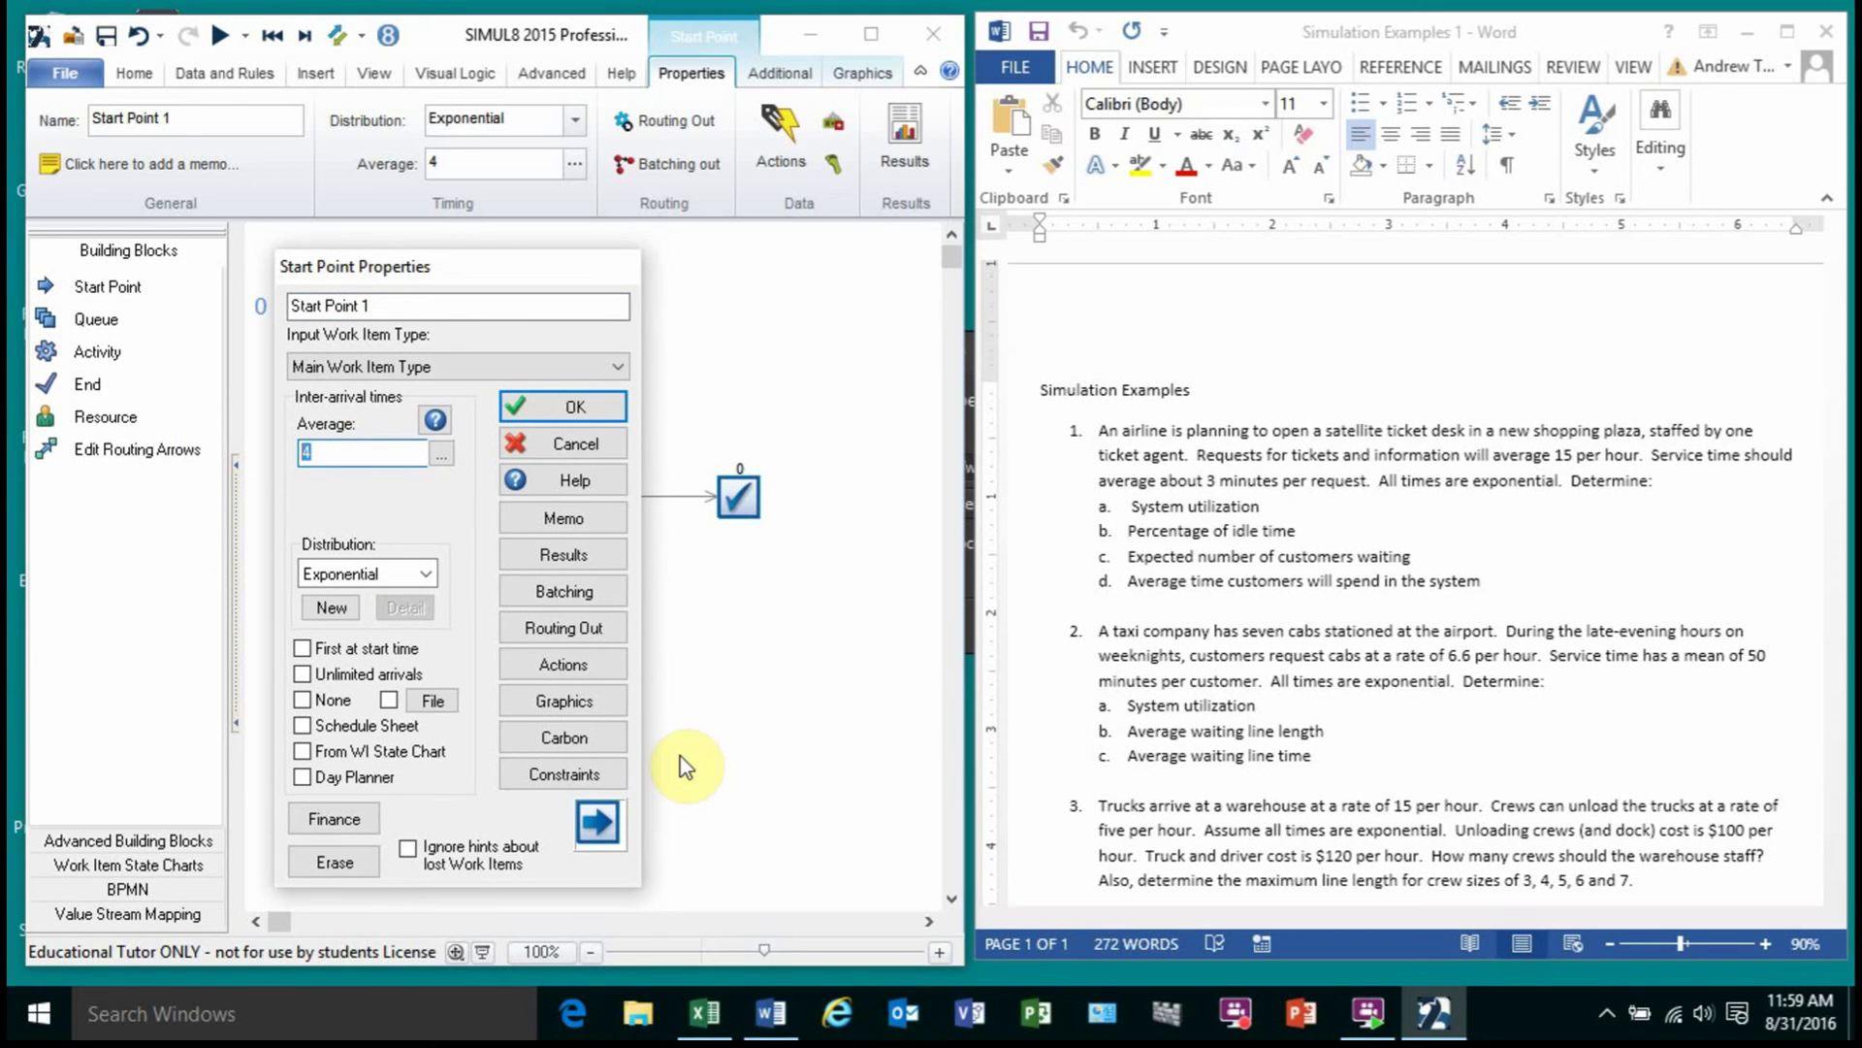
pyautogui.write('60/6.6')
pyautogui.press('BackSpace')
pyautogui.press('BackSpace')
pyautogui.press('BackSpace')
pyautogui.press('BackSpace')
pyautogui.press('BackSpace')
pyautogui.press('BackSpace')
pyautogui.write('1/6.6')
pyautogui.press('BackSpace')
pyautogui.press('BackSpace')
pyautogui.press('BackSpace')
pyautogui.press('BackSpace')
pyautogui.press('BackSpace')
pyautogui.write('60/6.6')
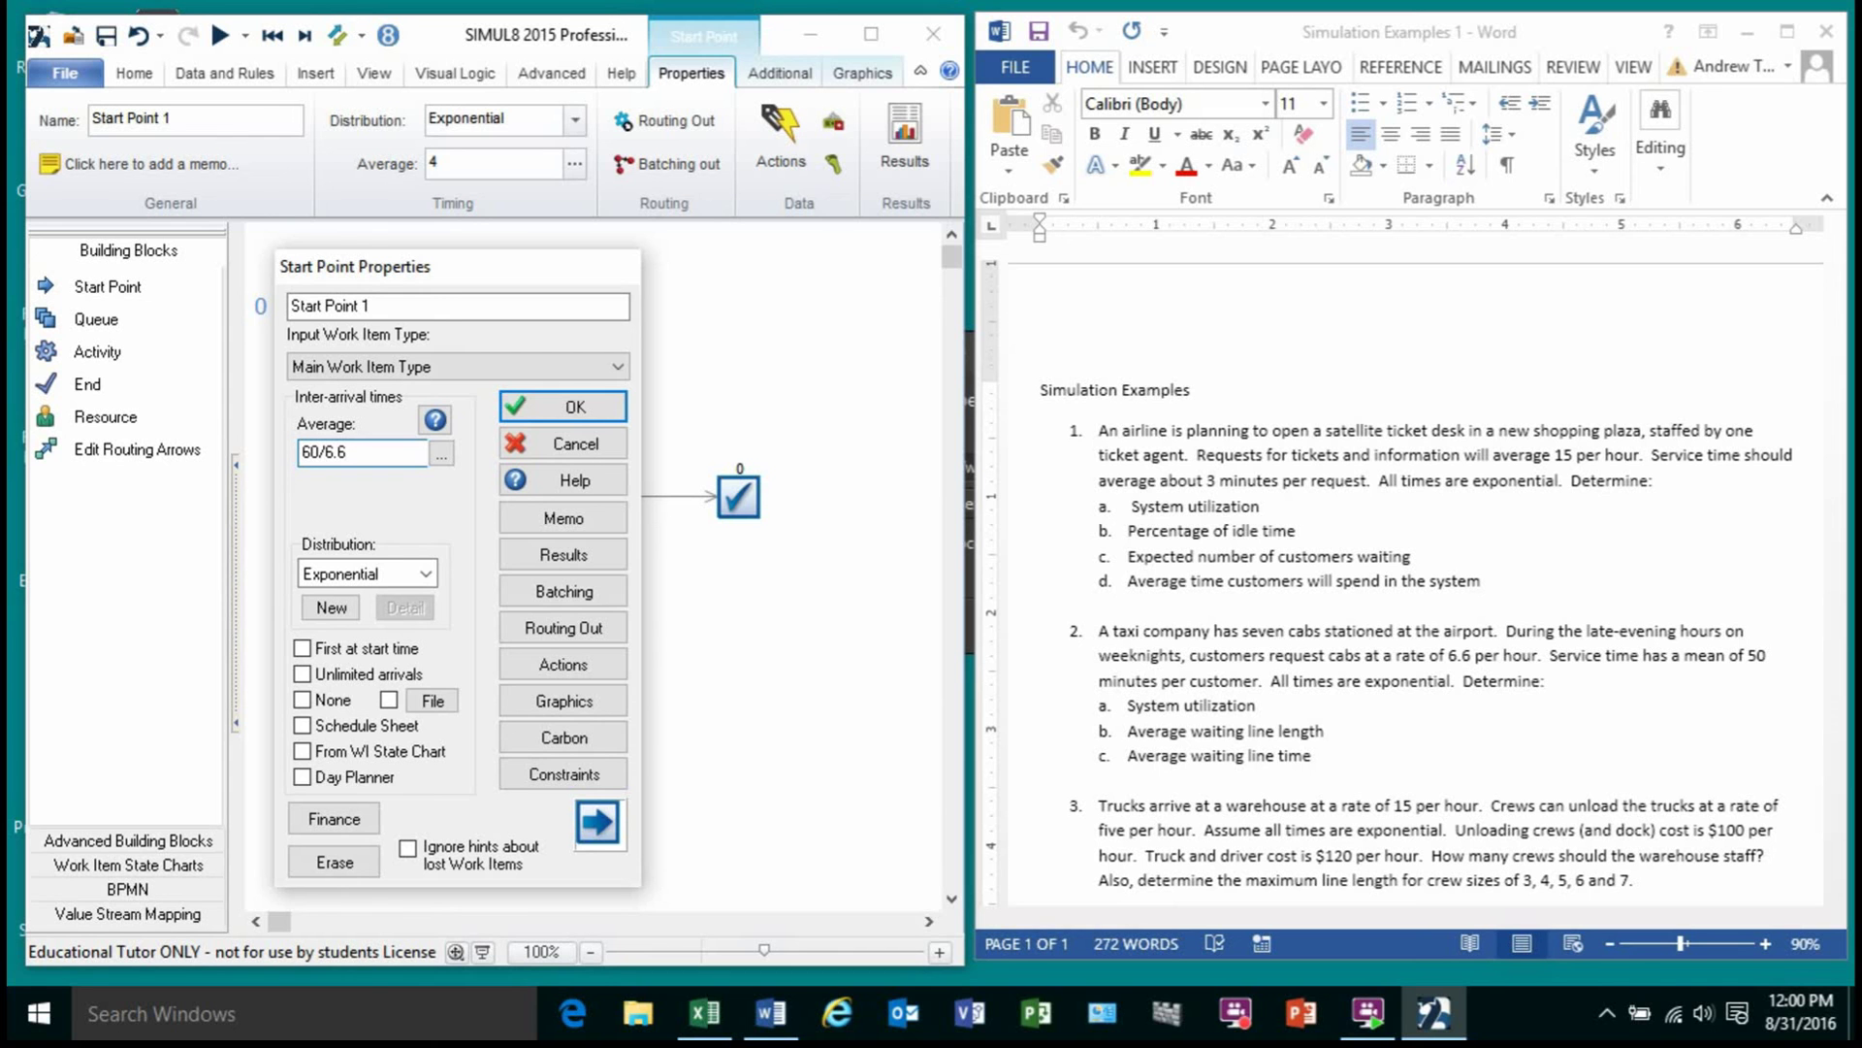
pyautogui.click(544, 407)
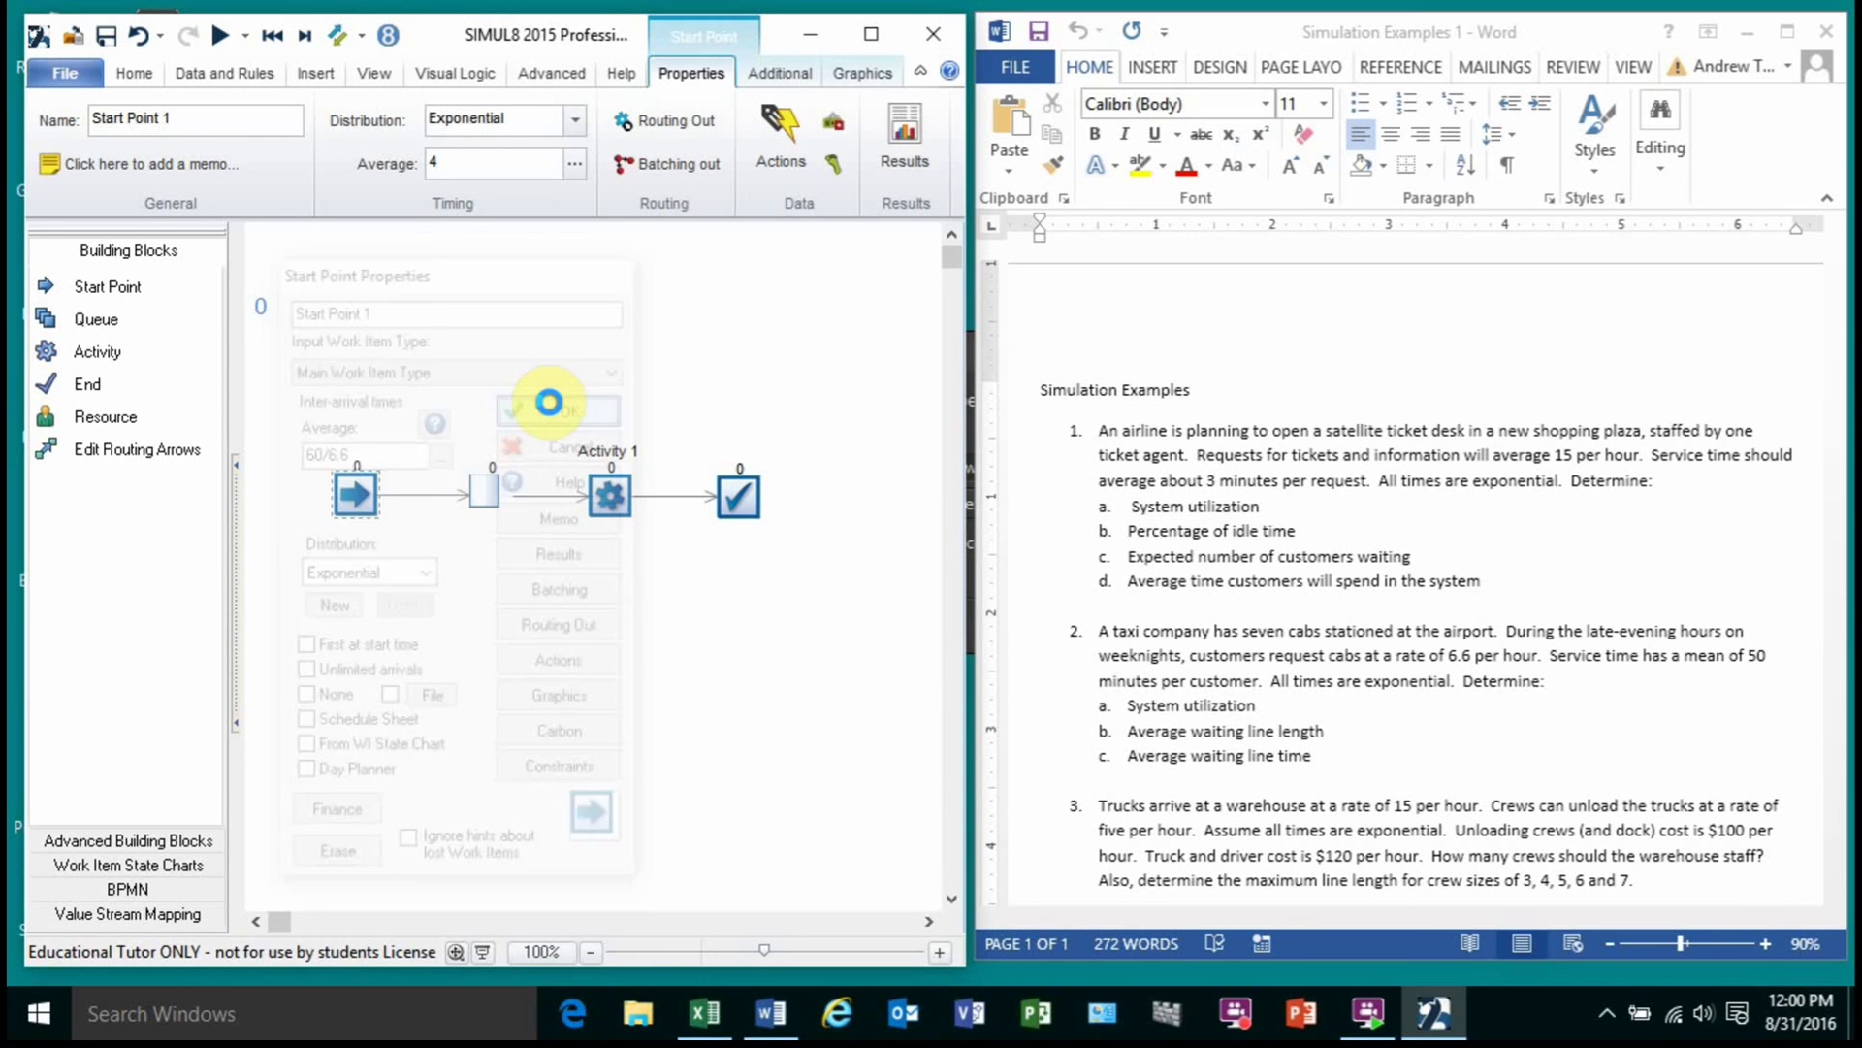
# Step: Rename Activity 1 to 'Taxi' and set its service time average to 50
pyautogui.doubleClick(600, 496)
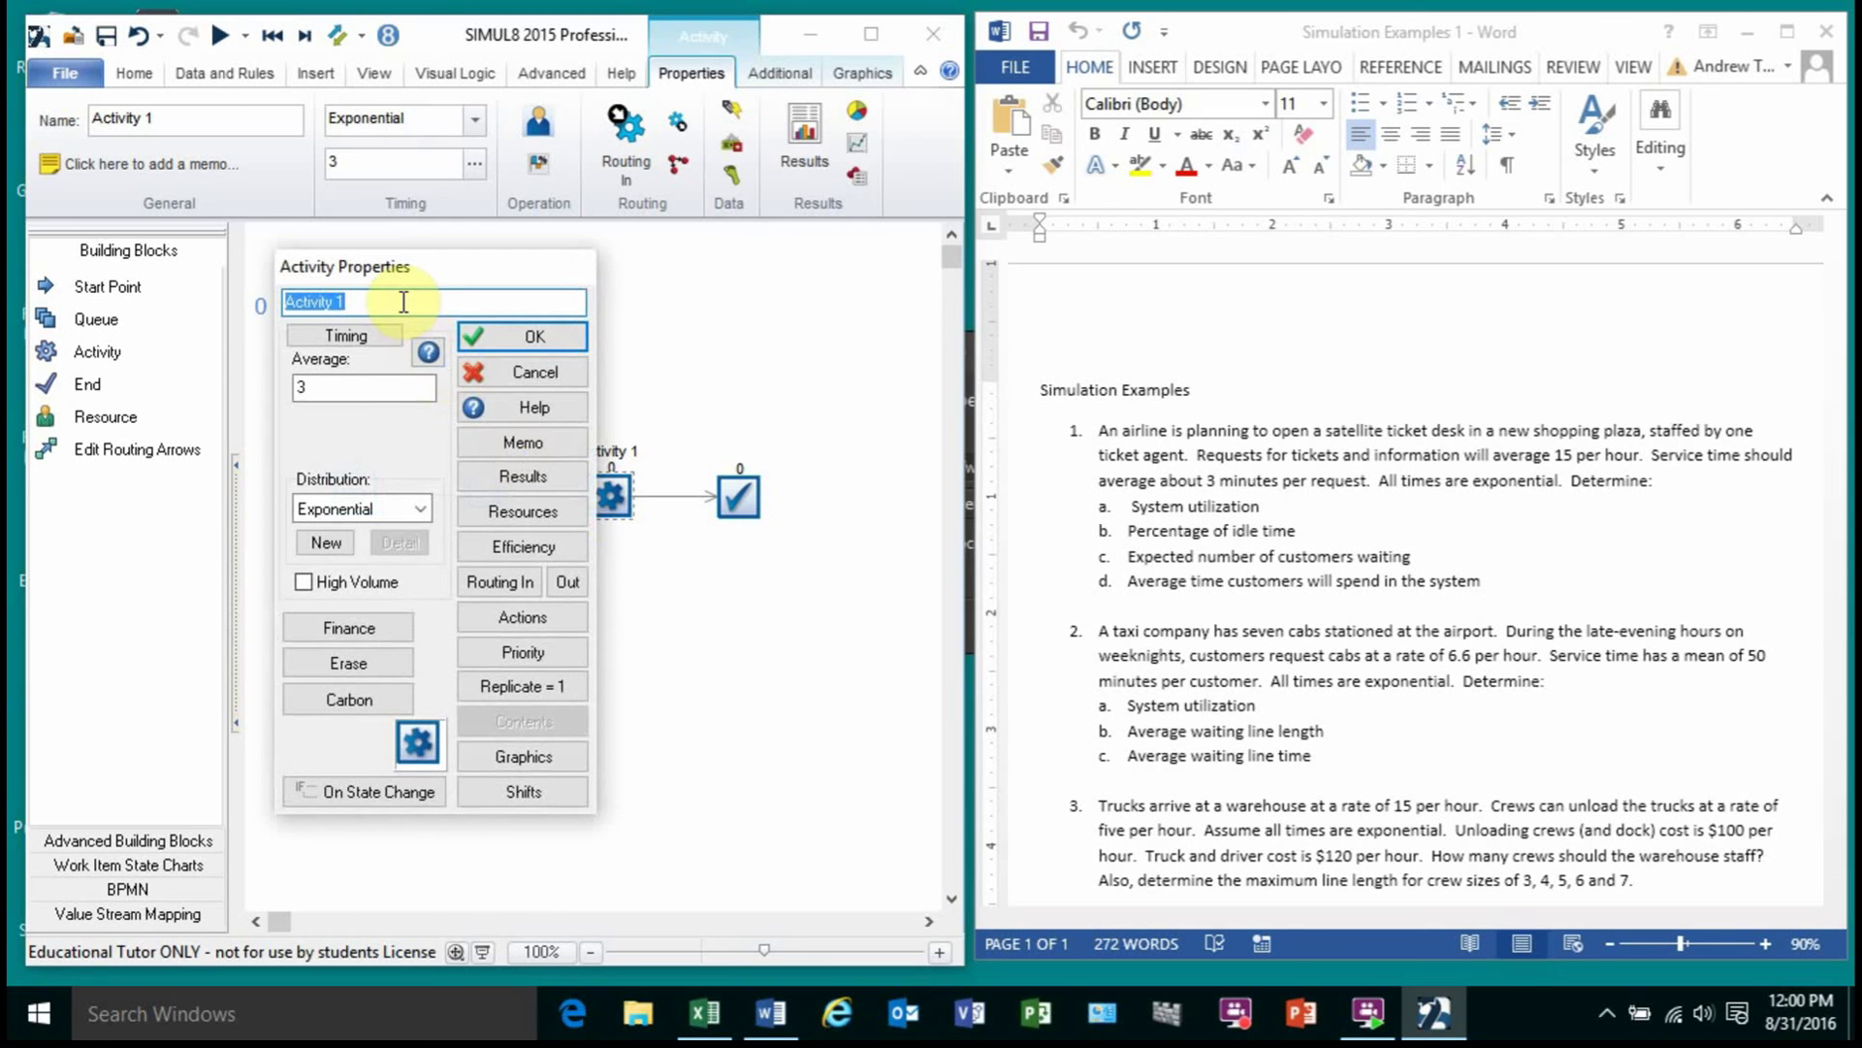
pyautogui.write('Taxi')
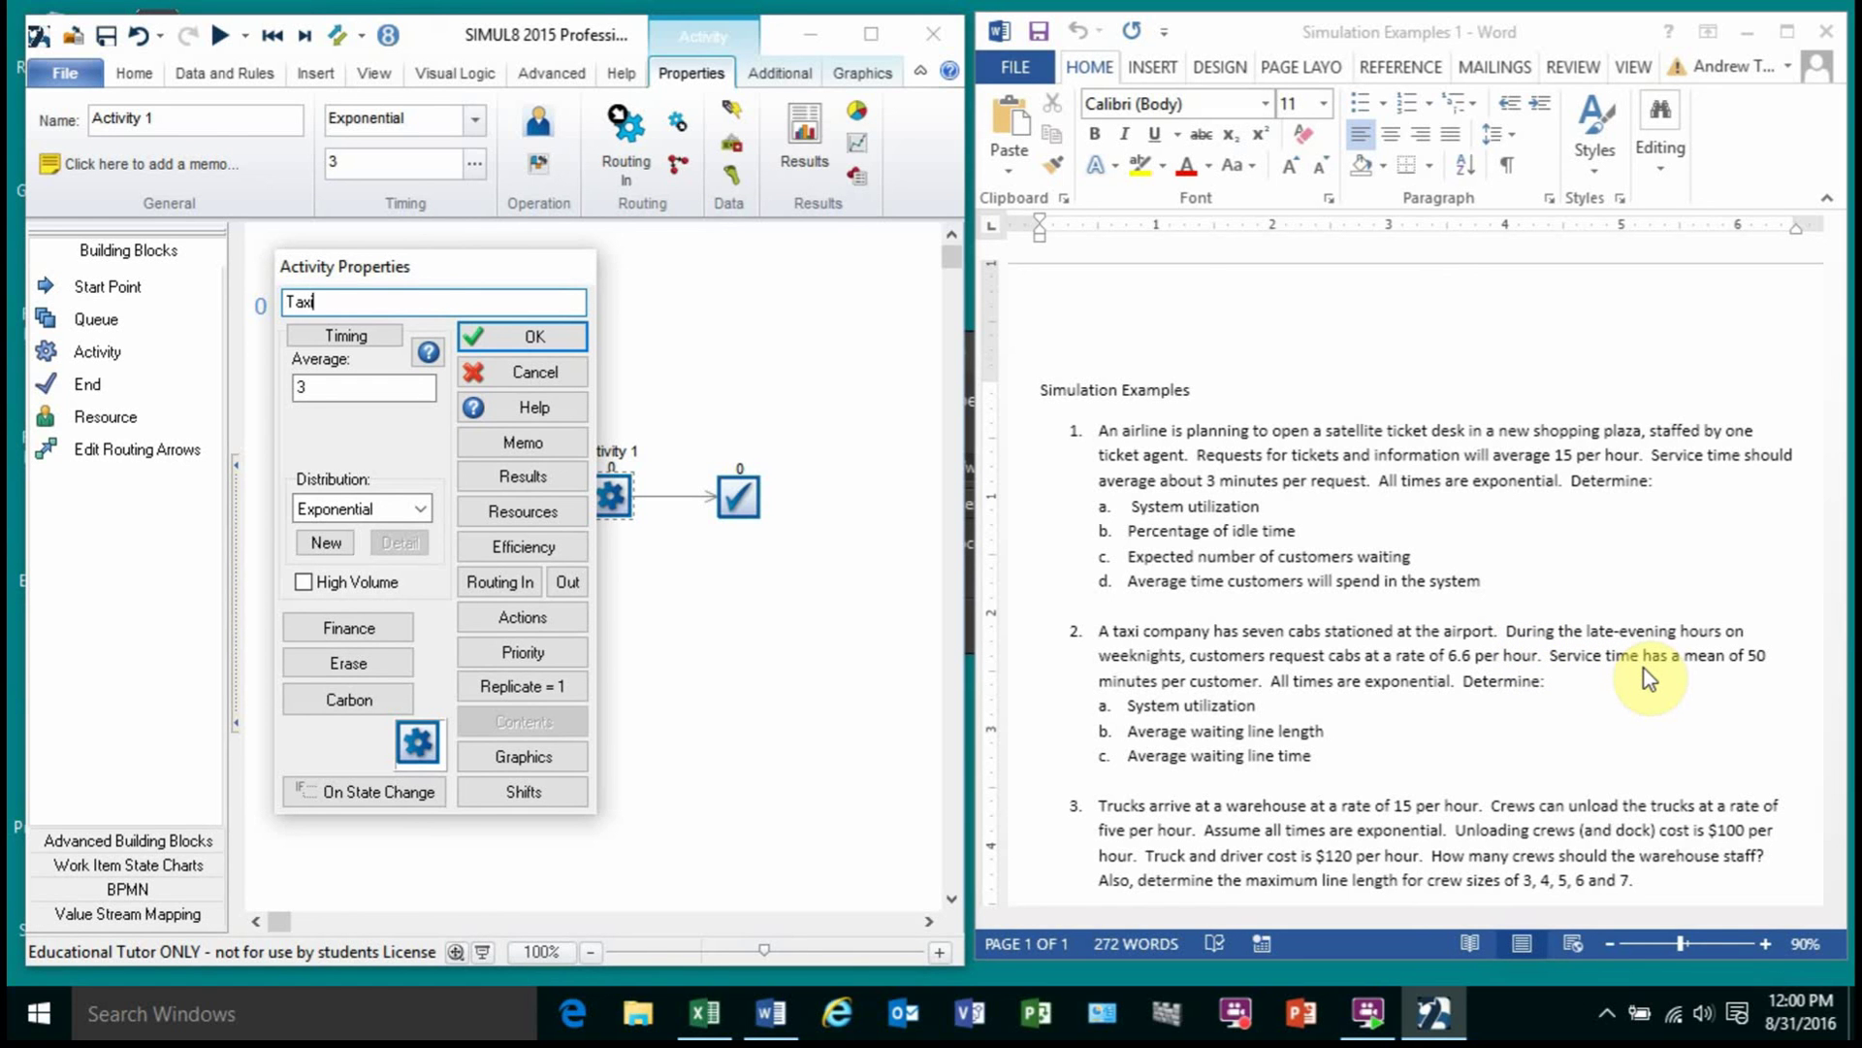
pyautogui.click(334, 389)
pyautogui.write('50')
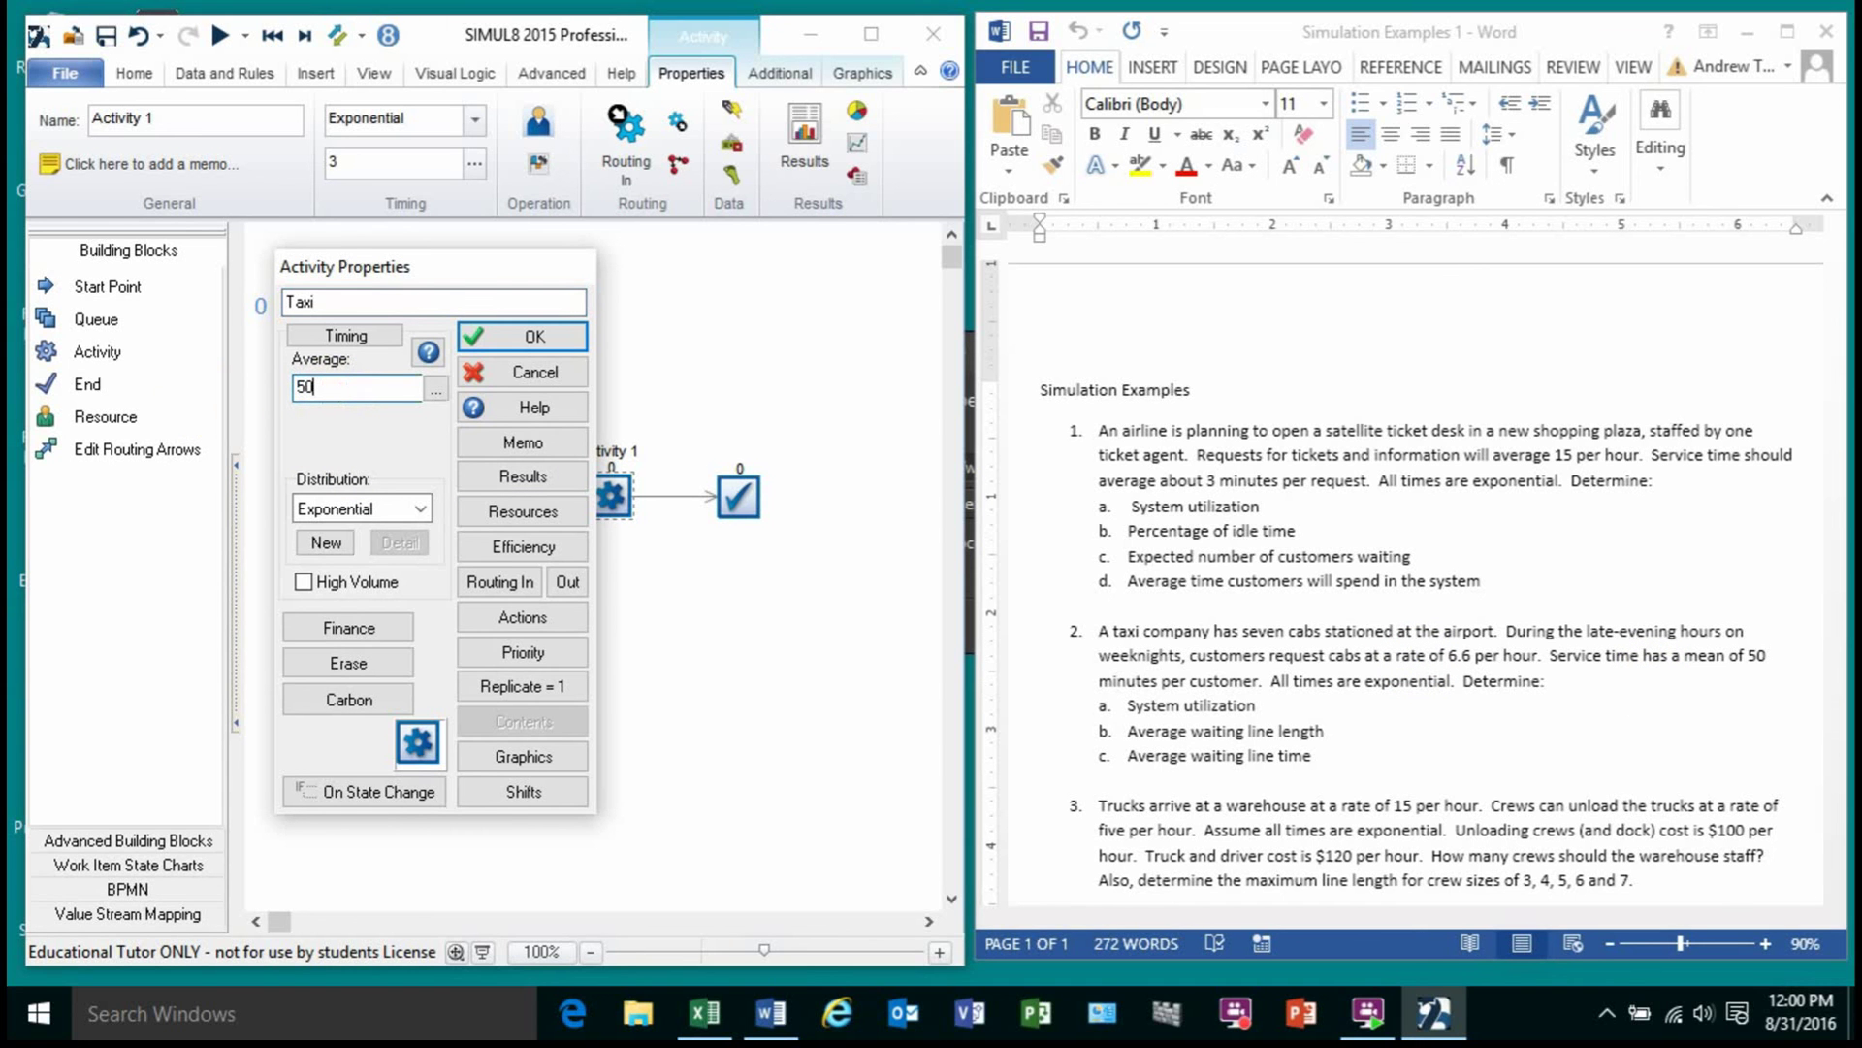
pyautogui.click(501, 340)
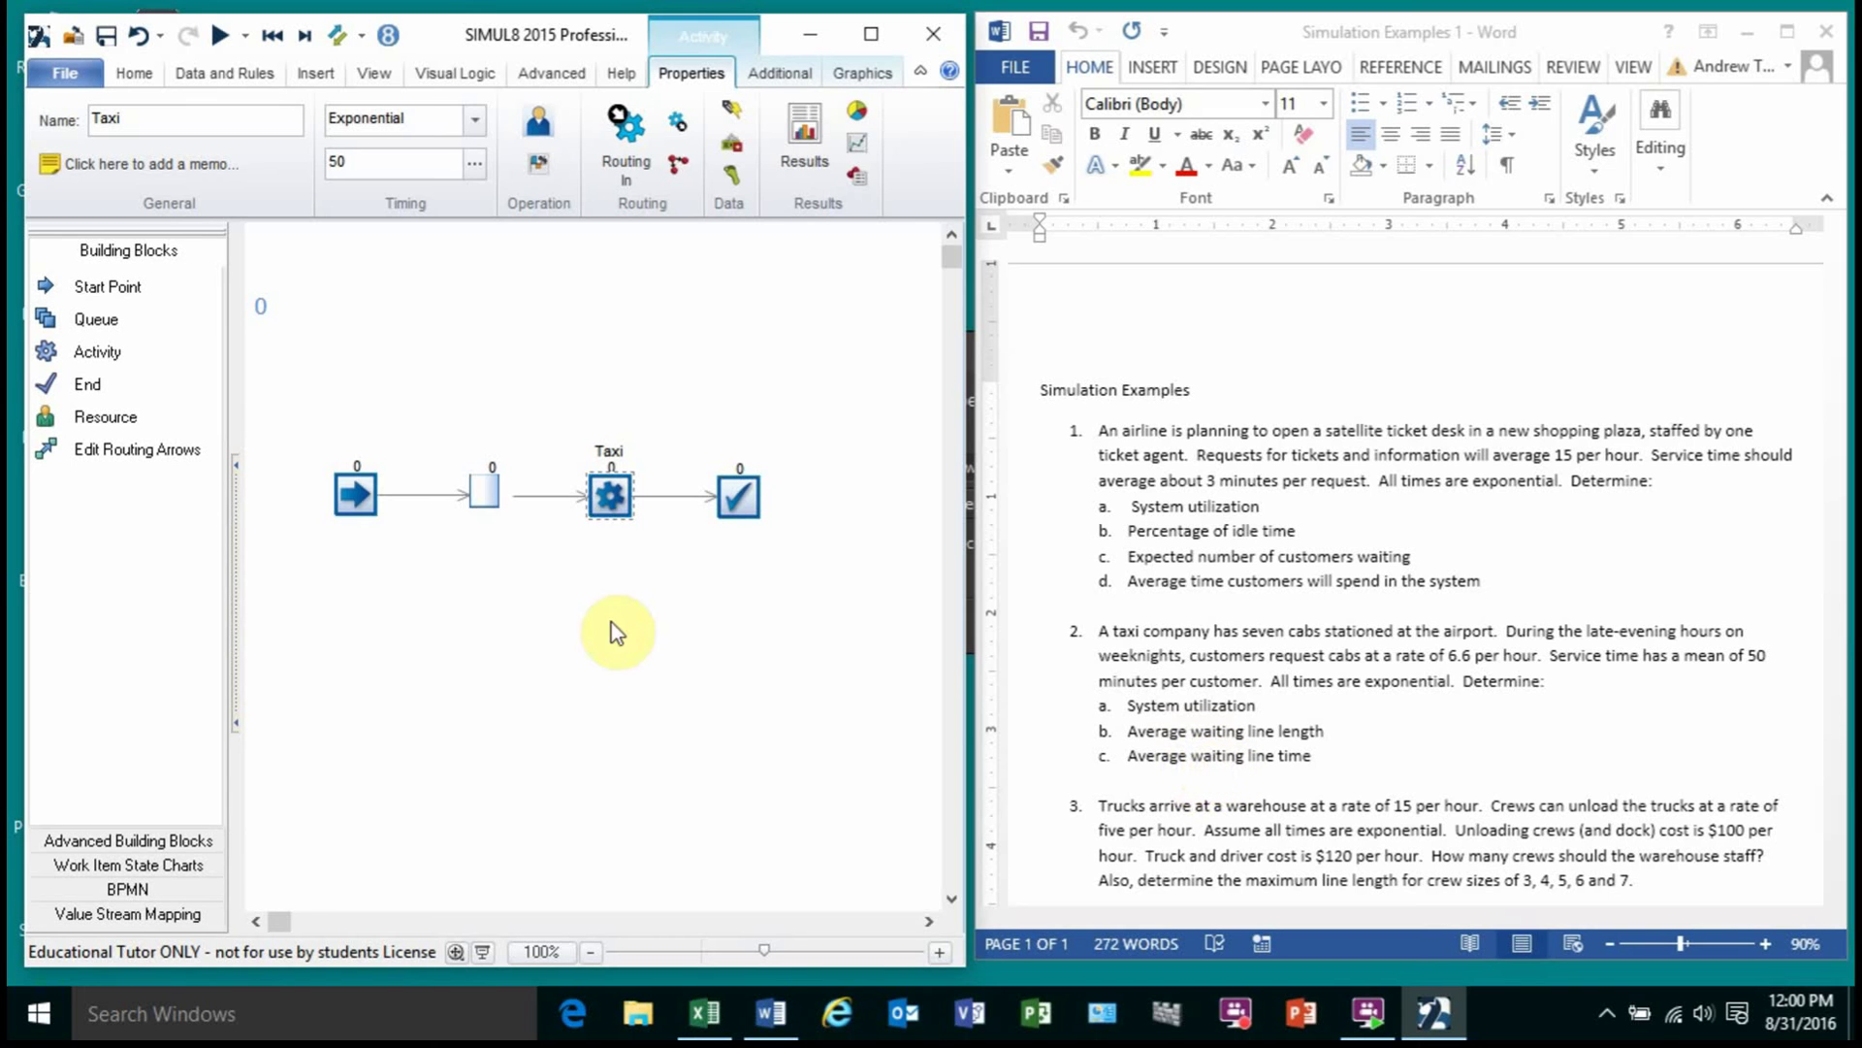
# Step: Add the Queue for Taxi's Average Queuing Time to the trial results from its Results details
pyautogui.doubleClick(480, 493)
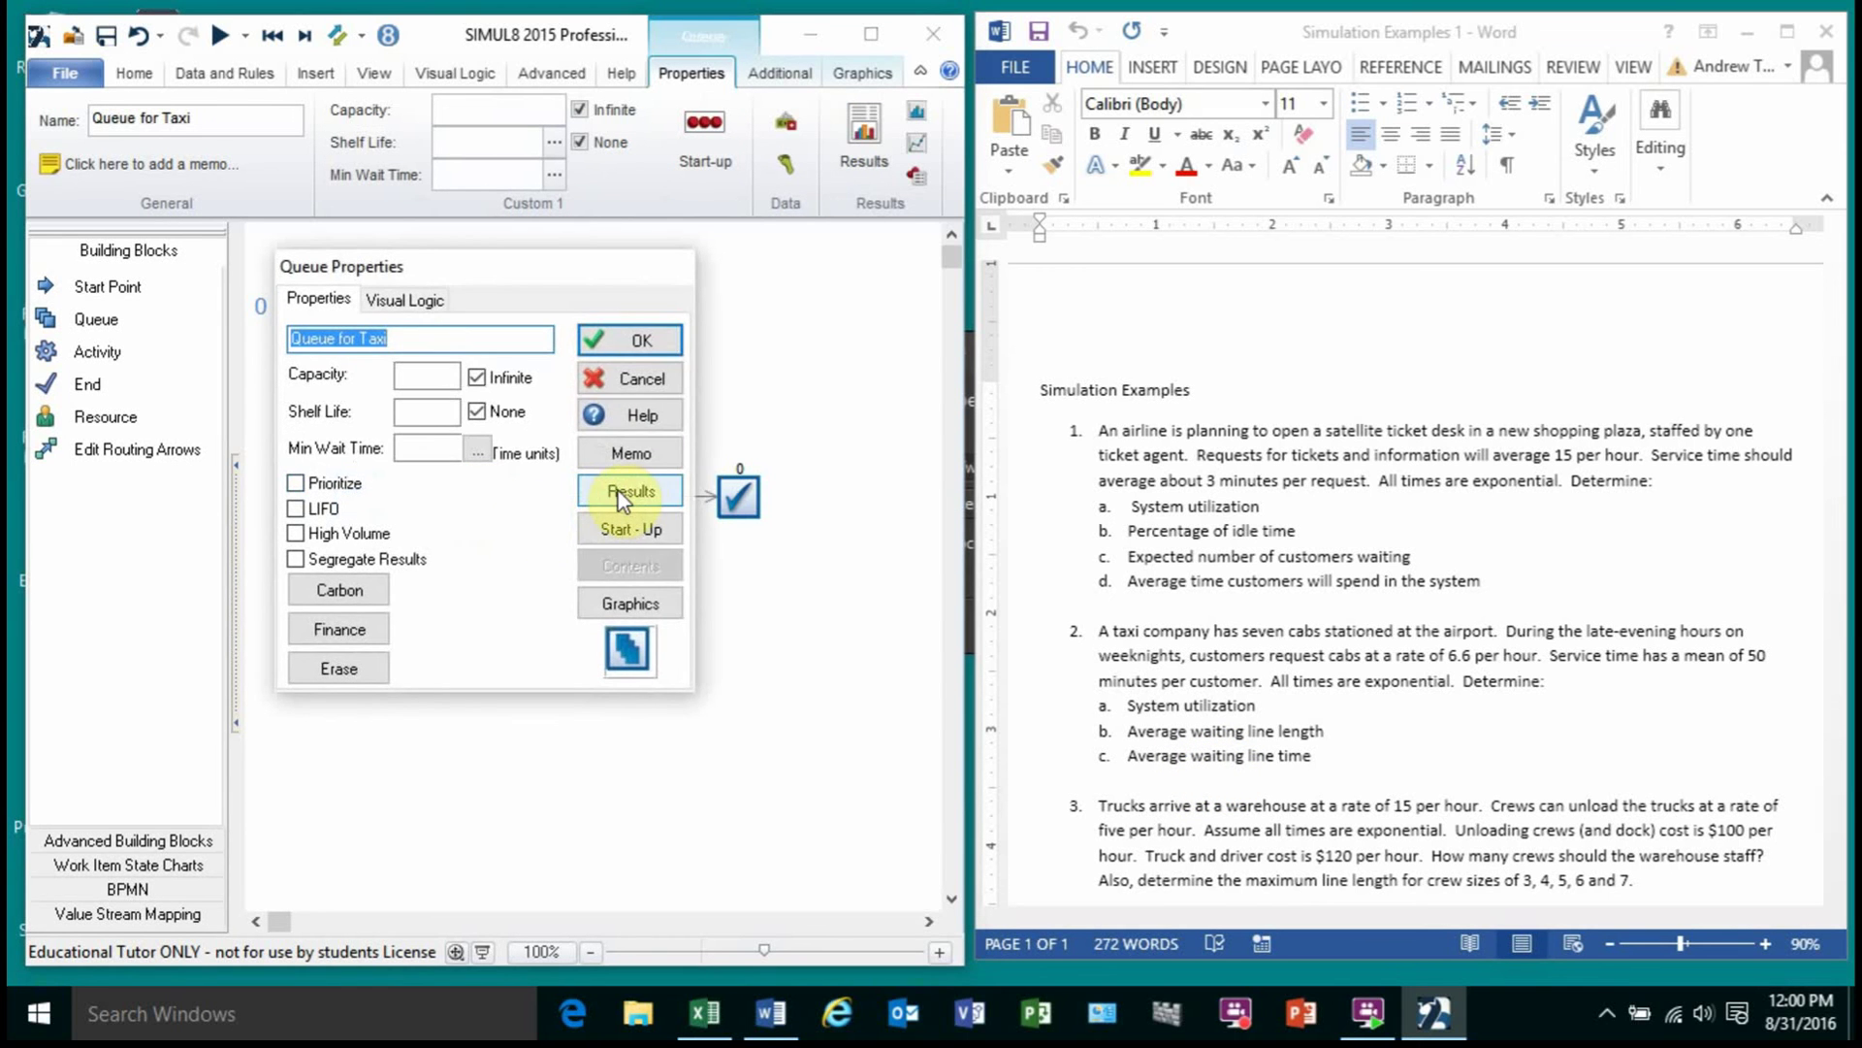
pyautogui.click(623, 491)
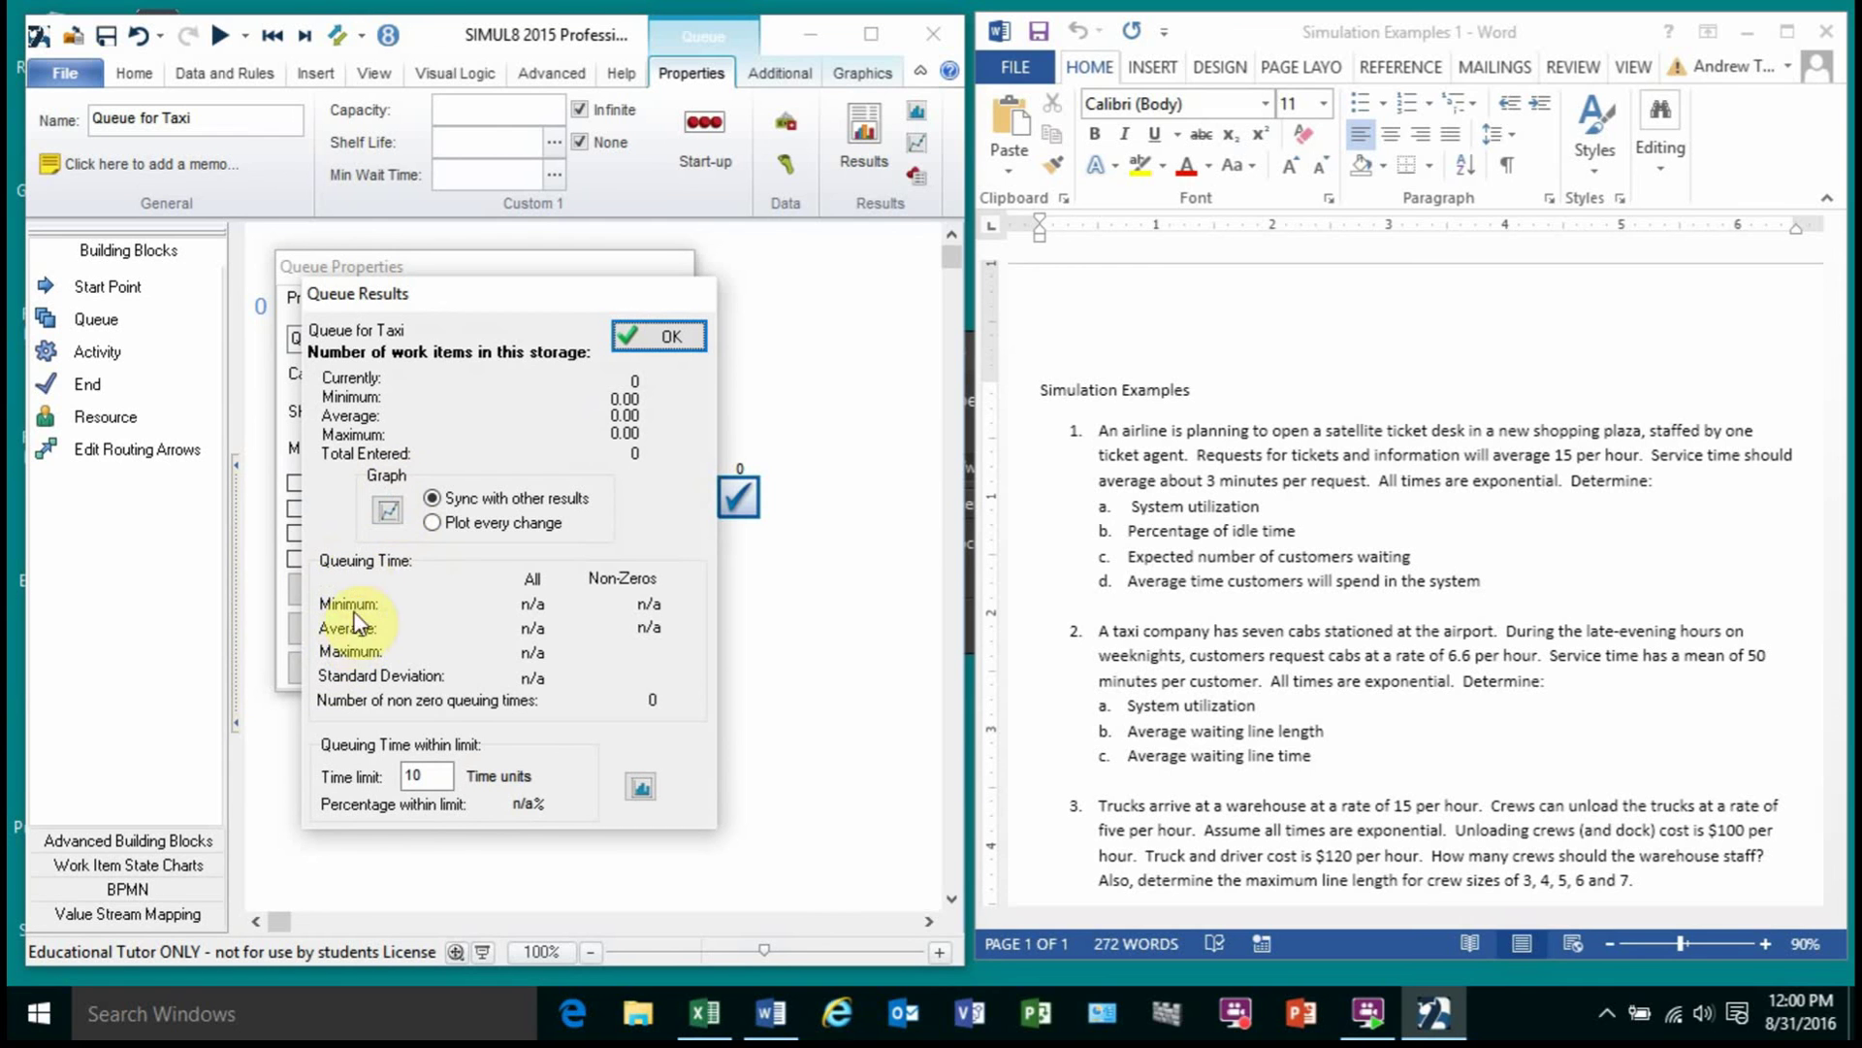
pyautogui.rightClick(534, 636)
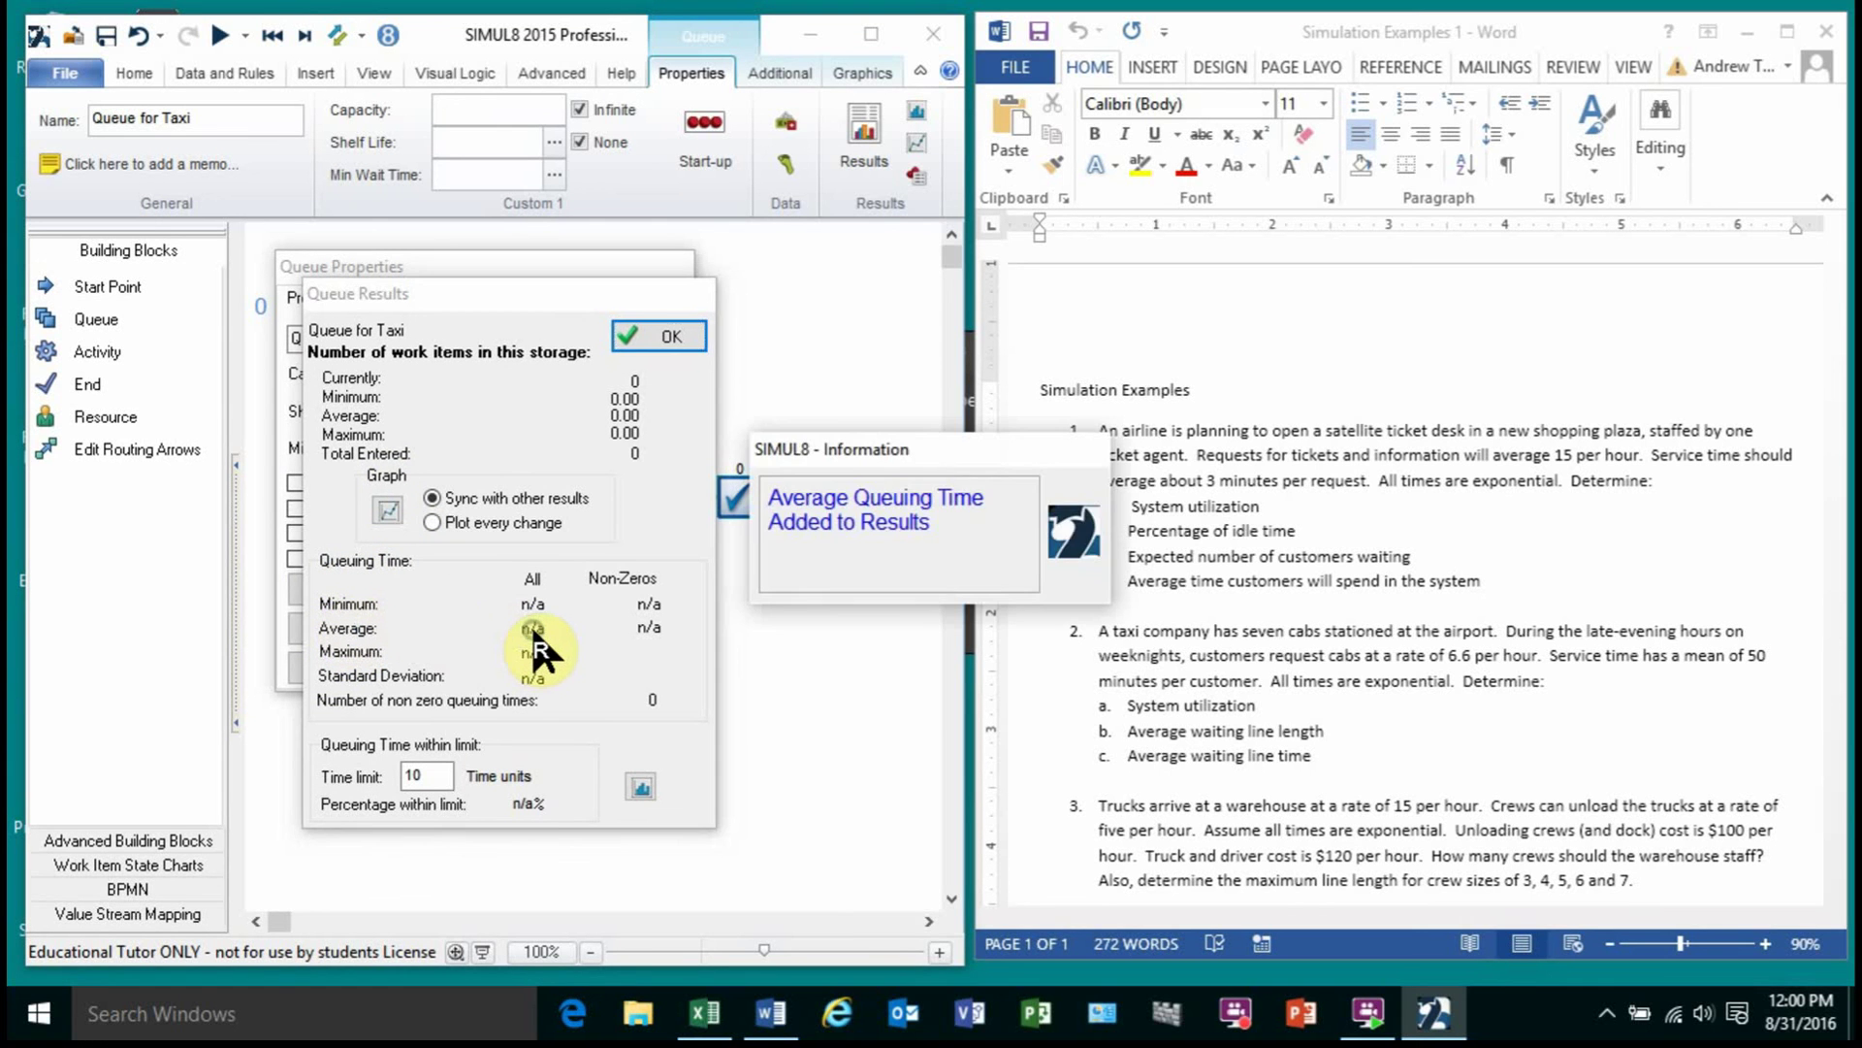
pyautogui.click(631, 338)
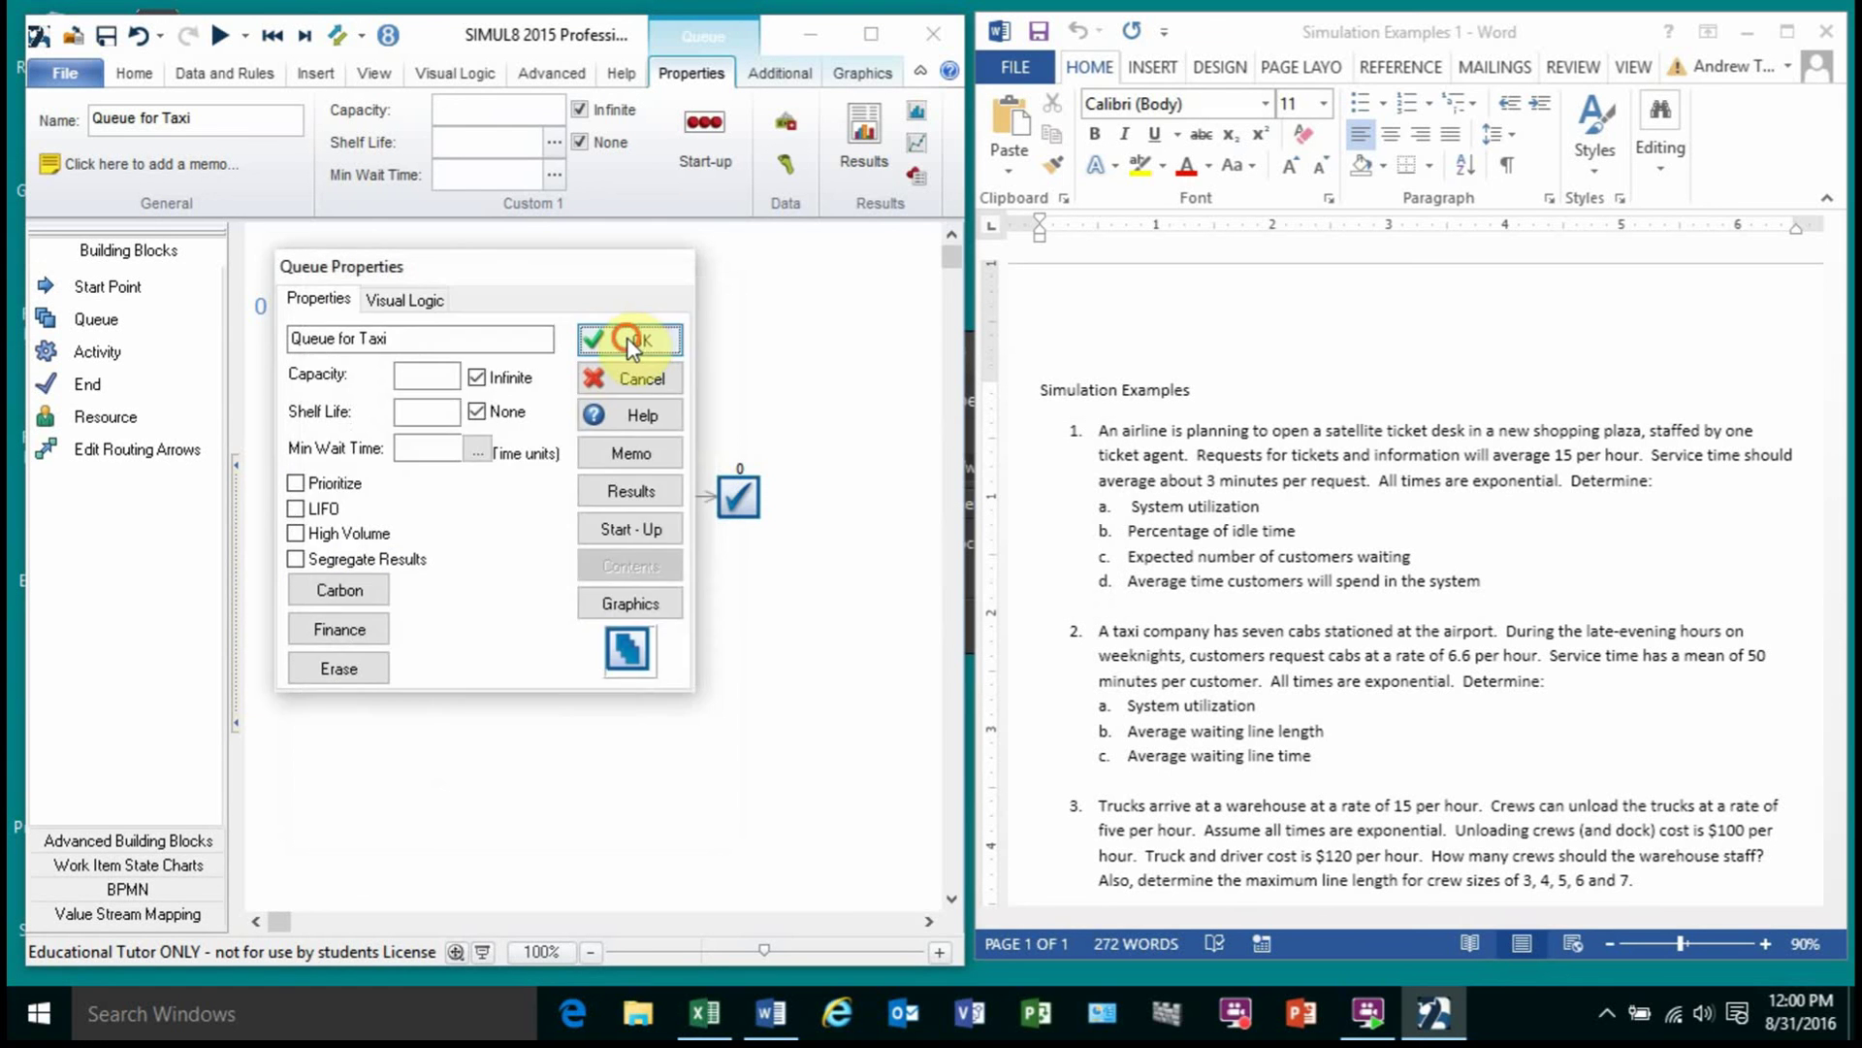
pyautogui.click(627, 340)
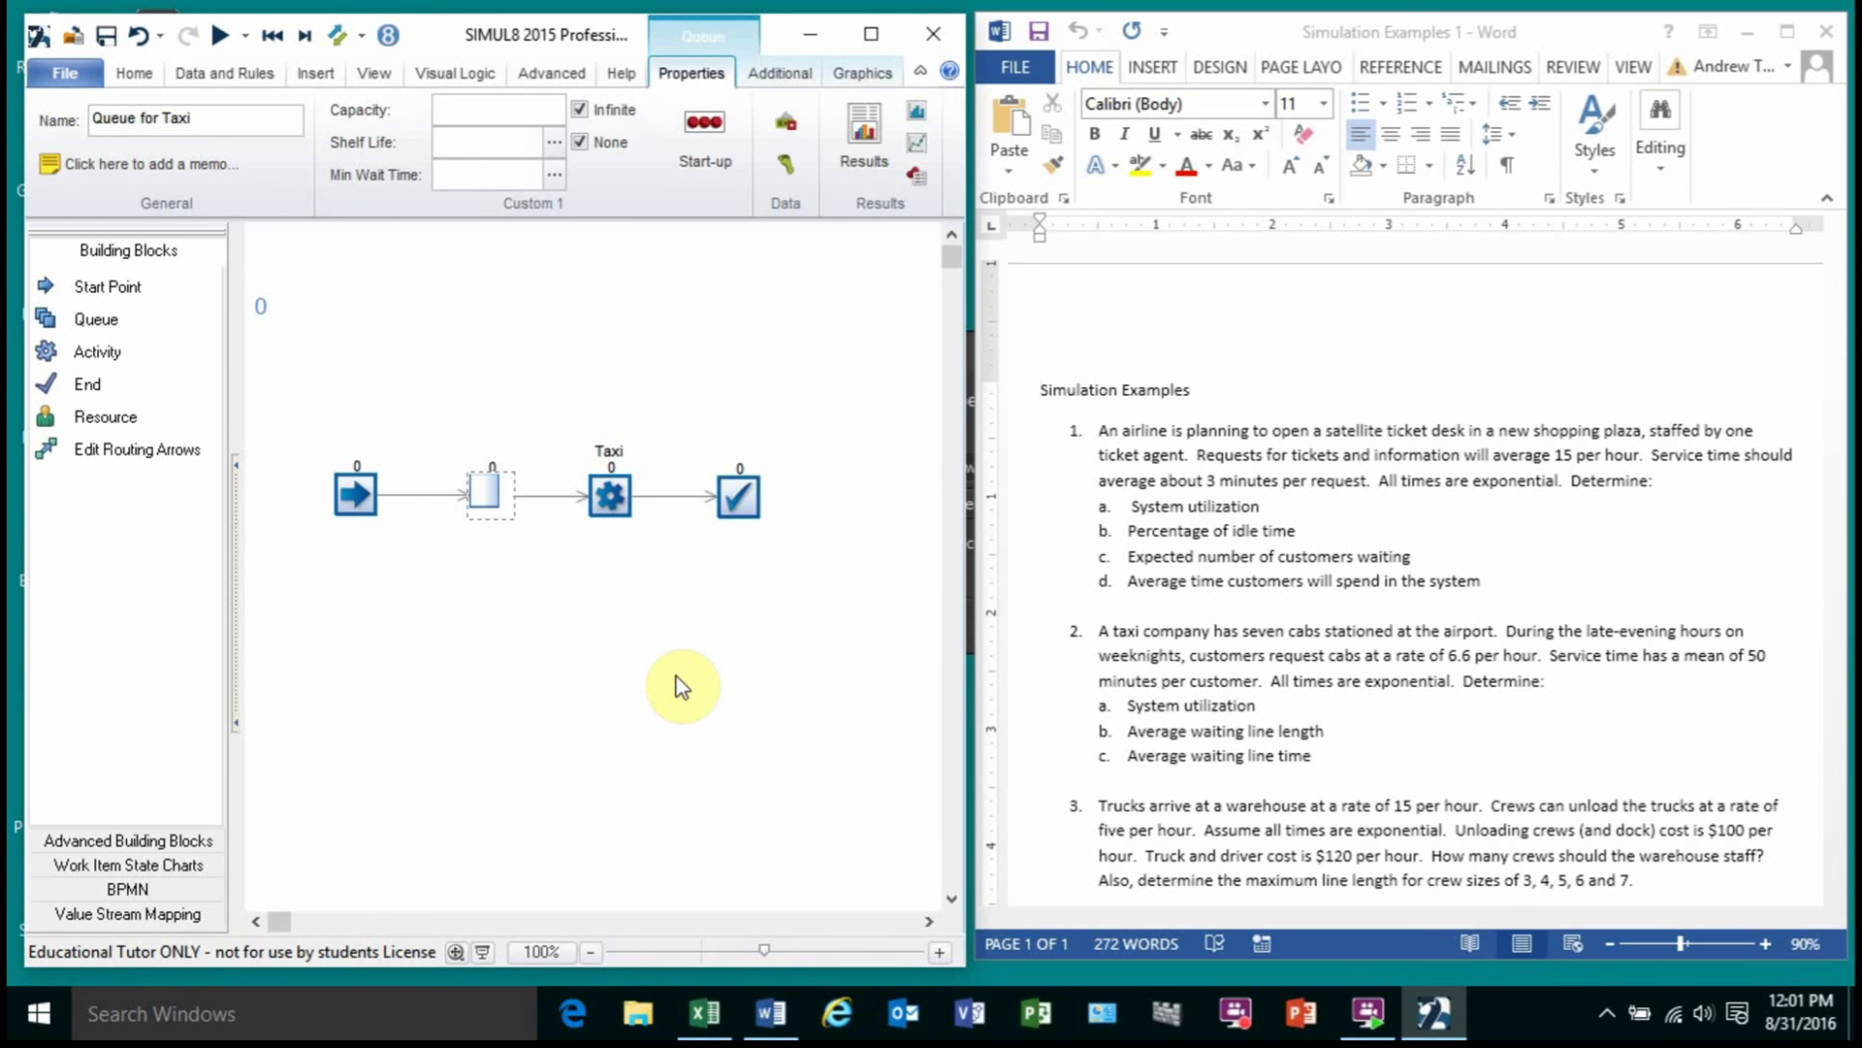
pyautogui.click(723, 653)
# Step: Use the Duplication Wizard to make 6 copies of Taxi, stacked with a Y step of 40
pyautogui.click(608, 500)
pyautogui.rightClick(608, 499)
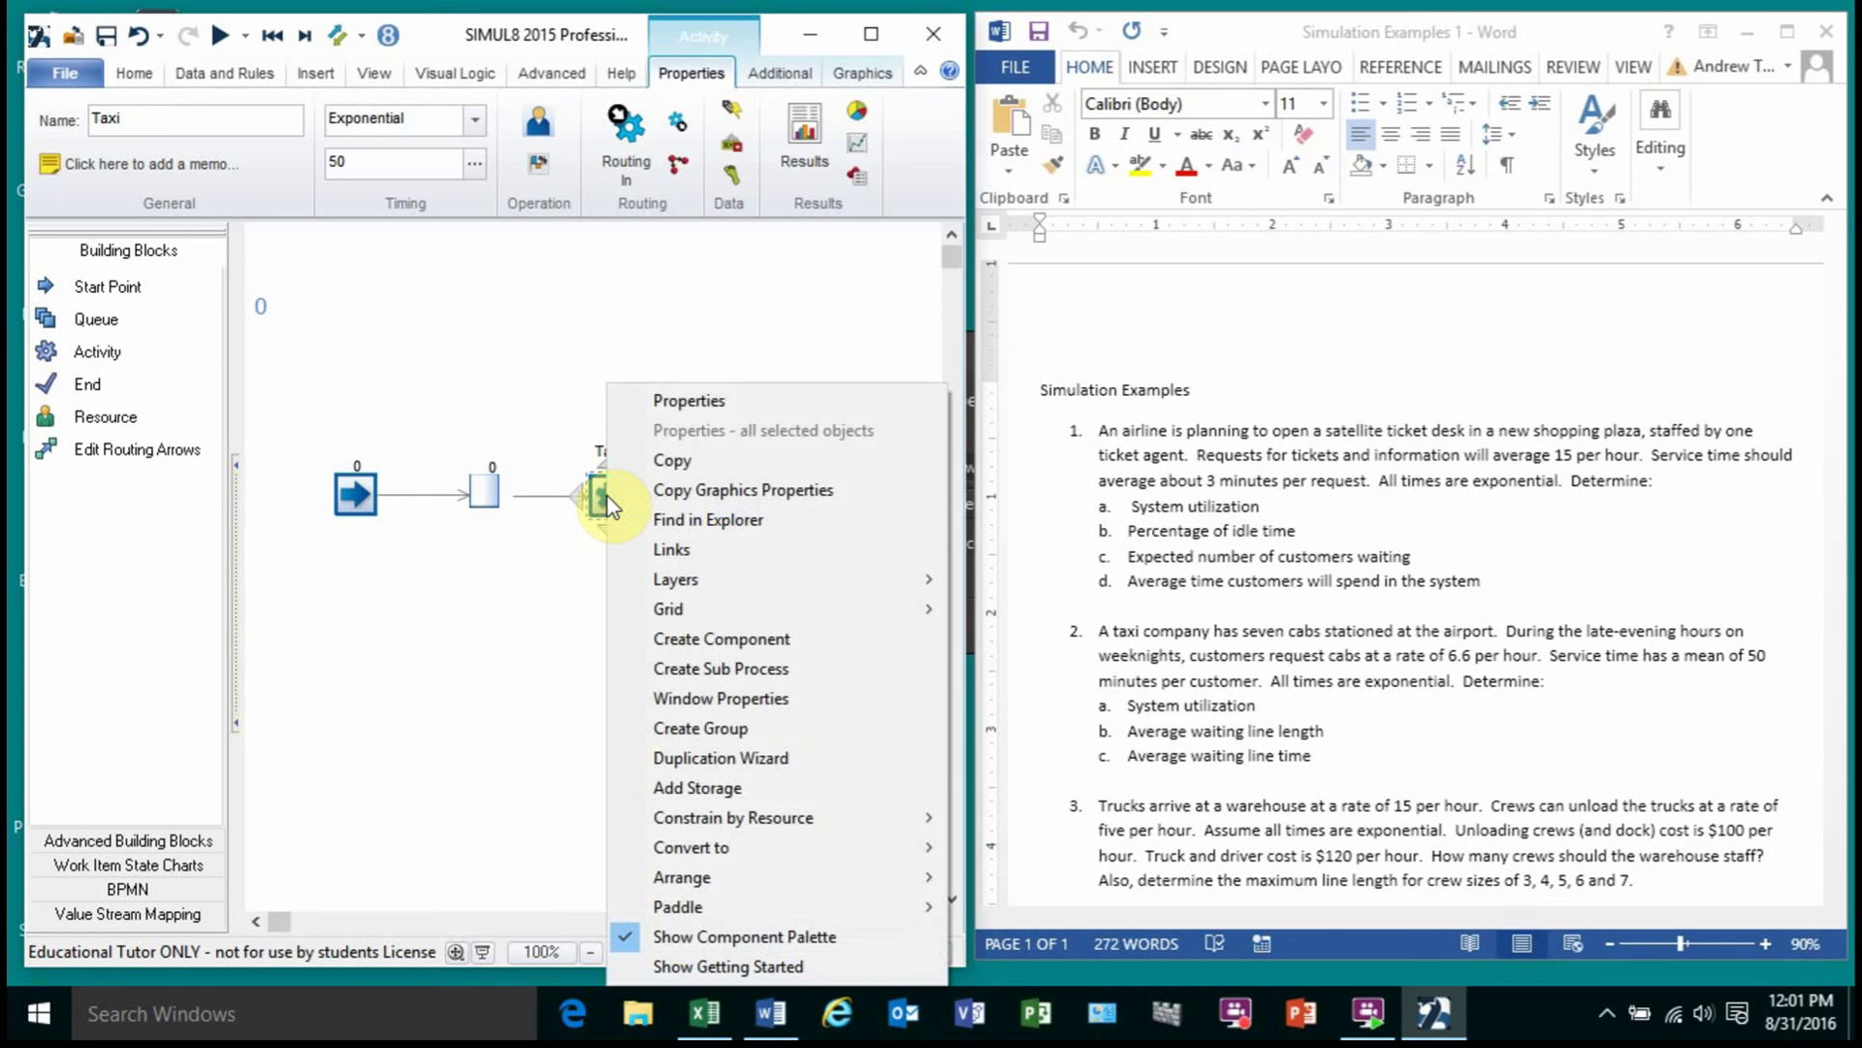
pyautogui.click(679, 767)
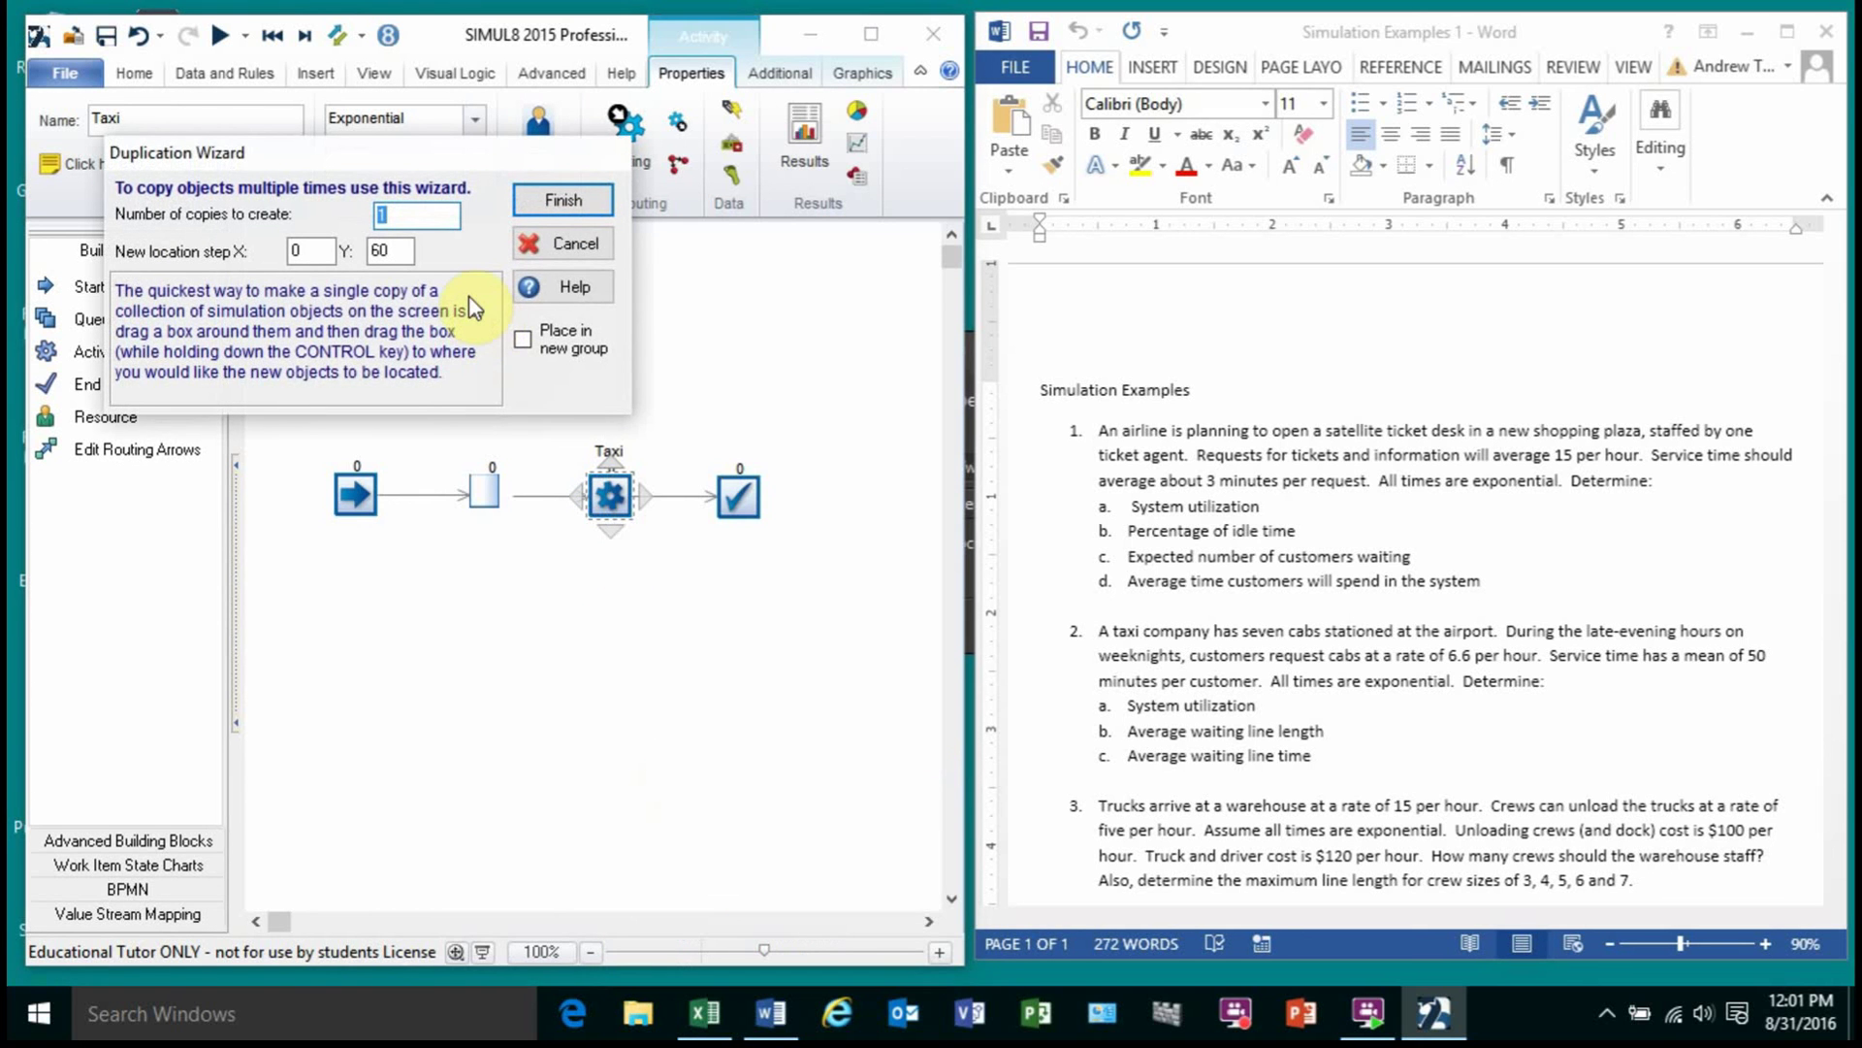
pyautogui.write('6')
pyautogui.click(414, 254)
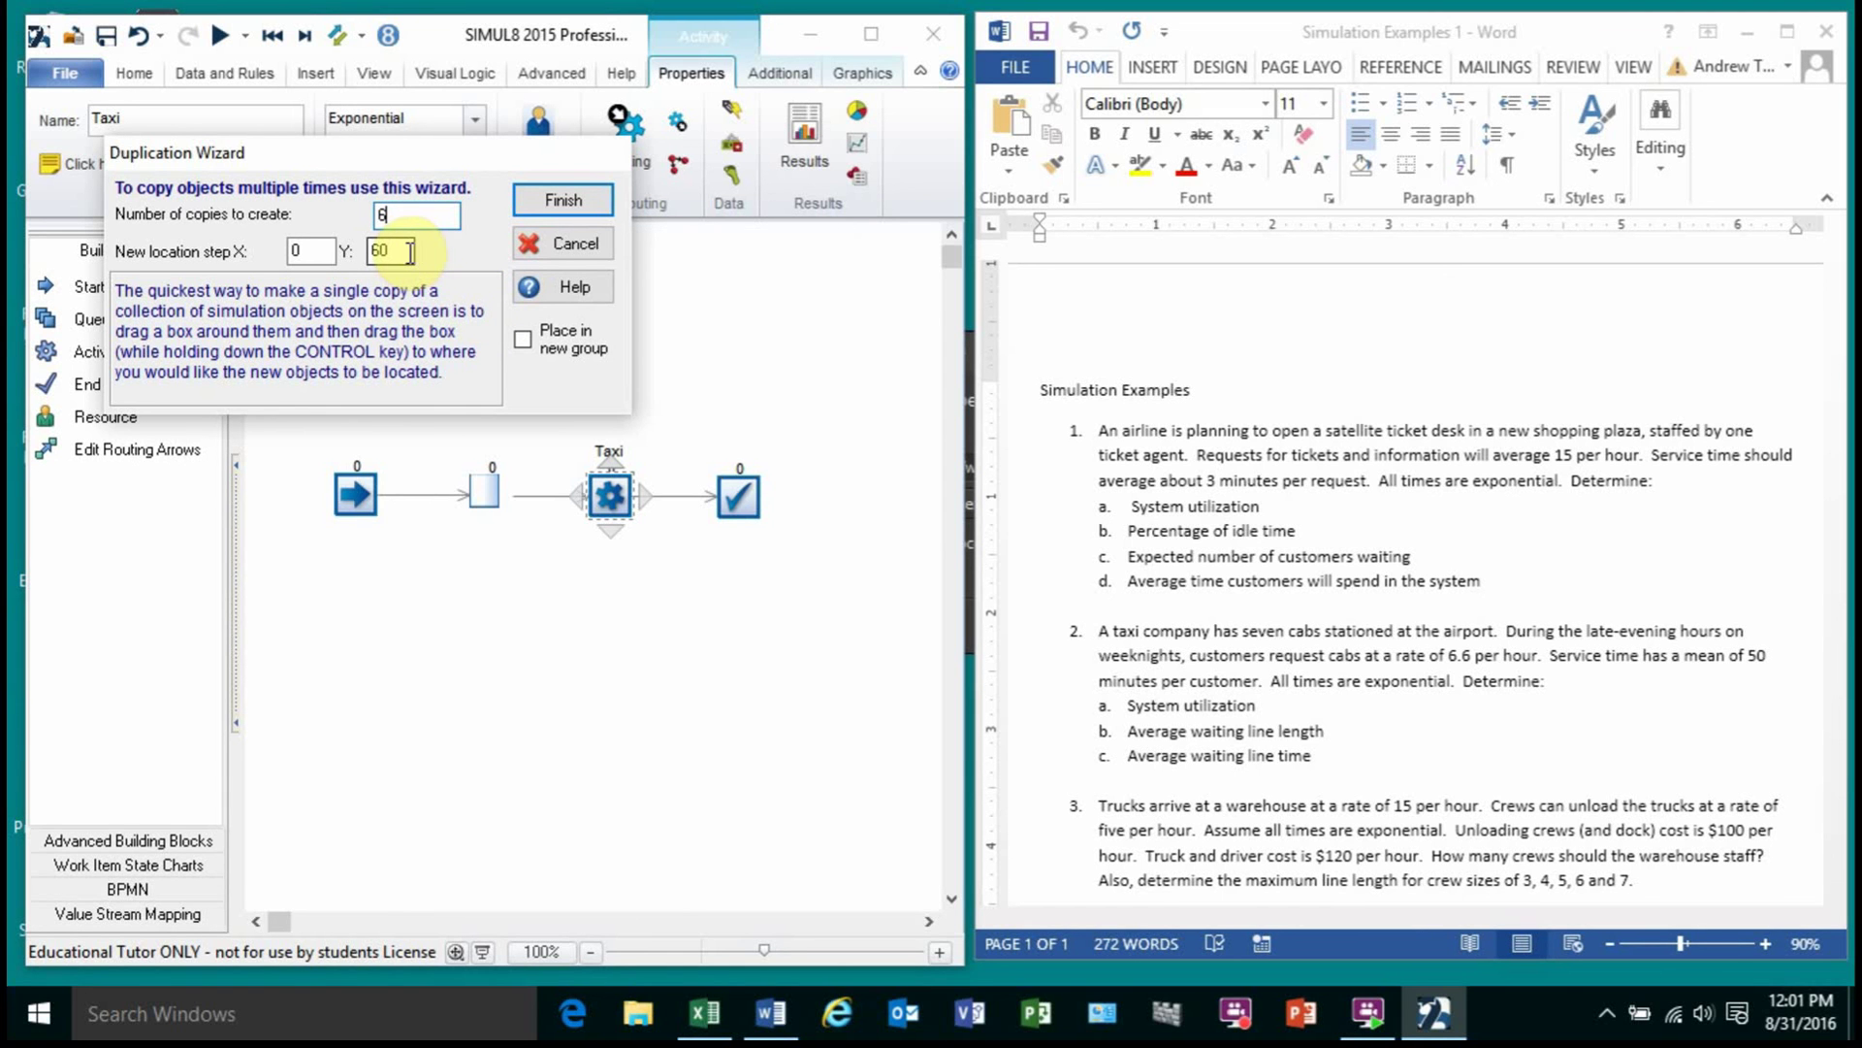
pyautogui.moveTo(411, 252); pyautogui.dragTo(373, 254)
pyautogui.write('40')
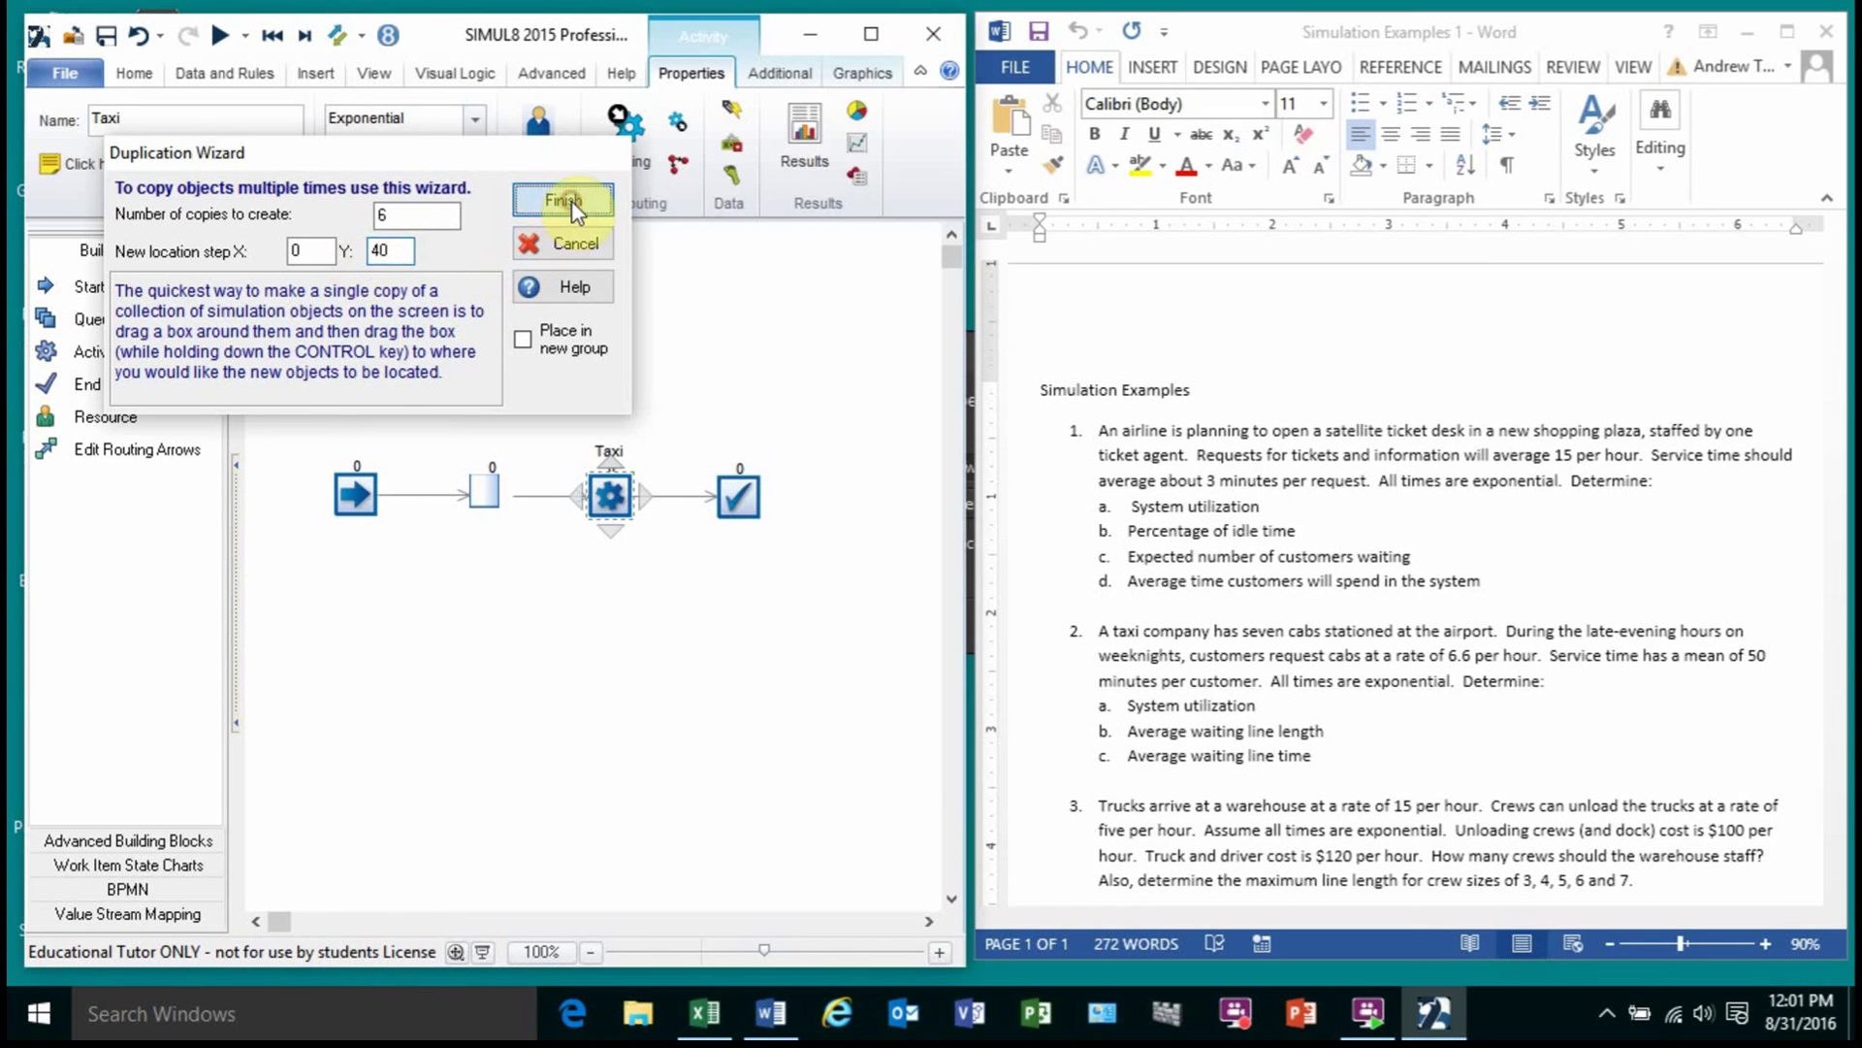
pyautogui.click(728, 821)
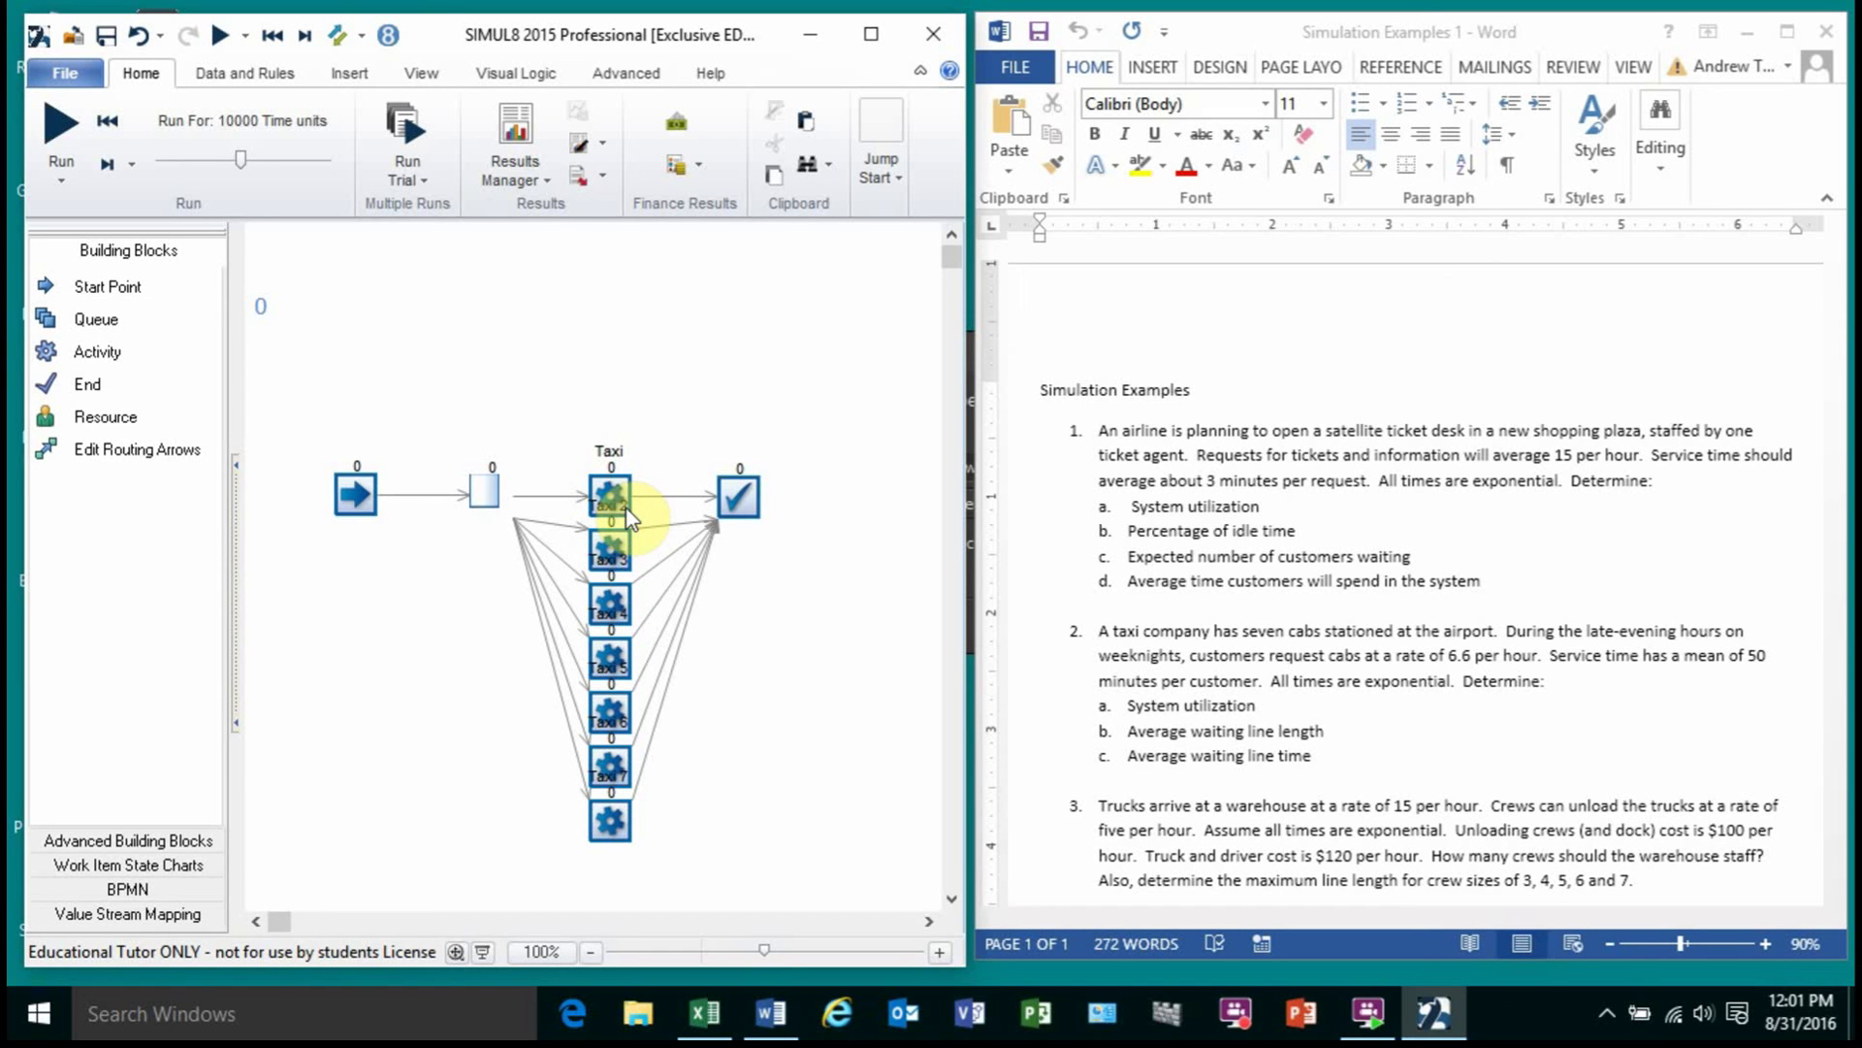
# Step: Run the seven-taxi trial and review results: taxis ~80% working, queue size 1.77, queuing time 15.63
pyautogui.click(412, 172)
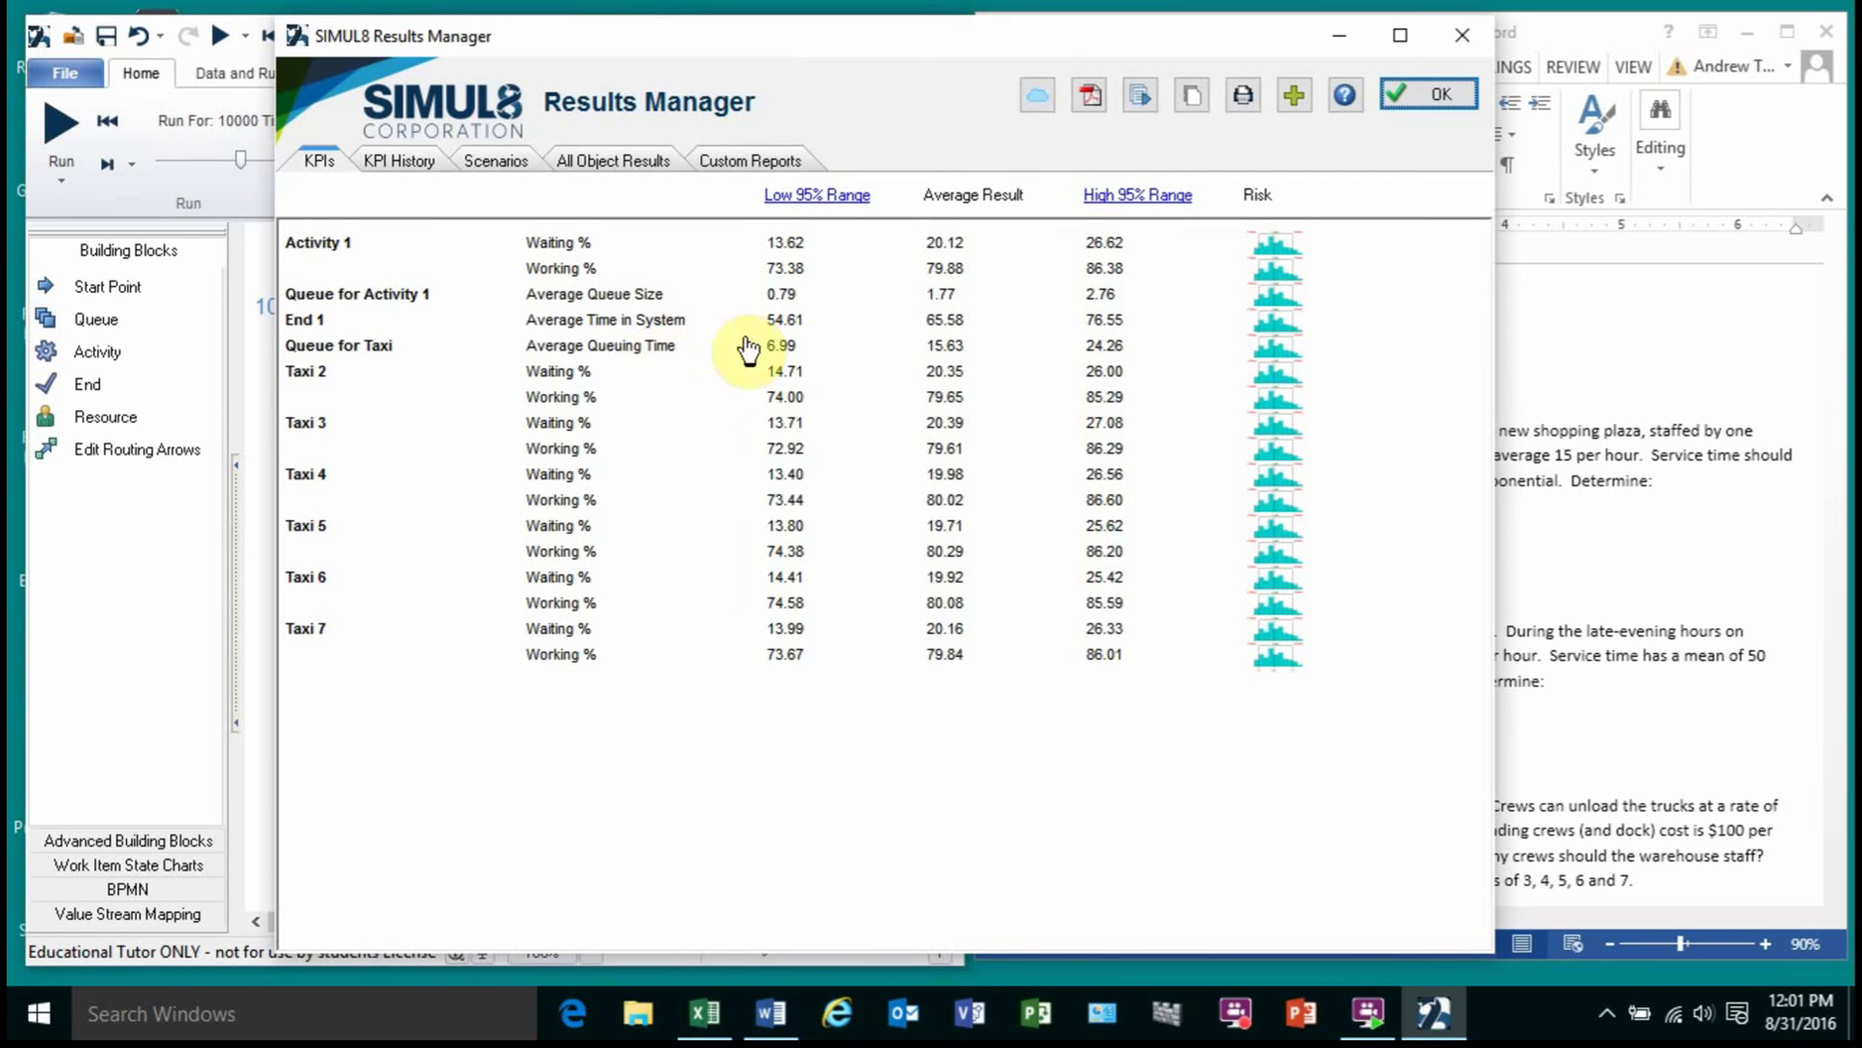
pyautogui.moveTo(921, 48); pyautogui.dragTo(960, 45)
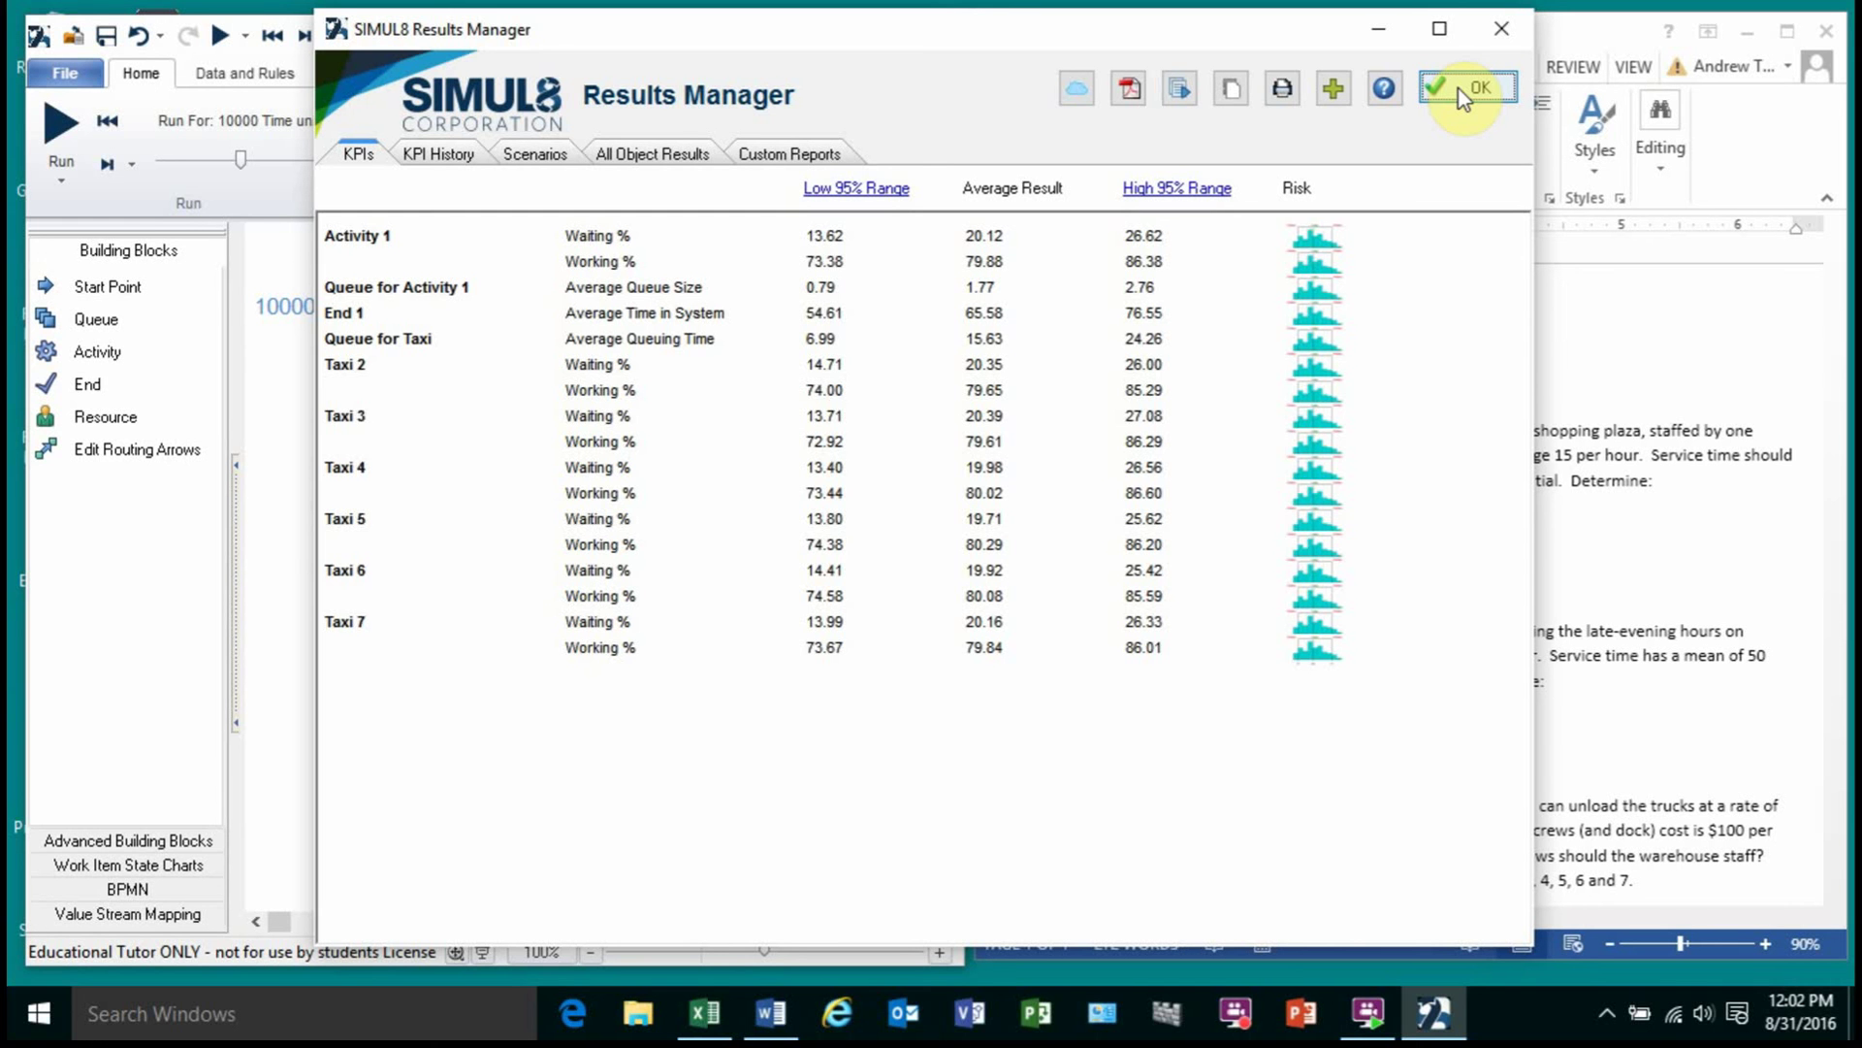
pyautogui.moveTo(1329, 31); pyautogui.dragTo(1178, 63)
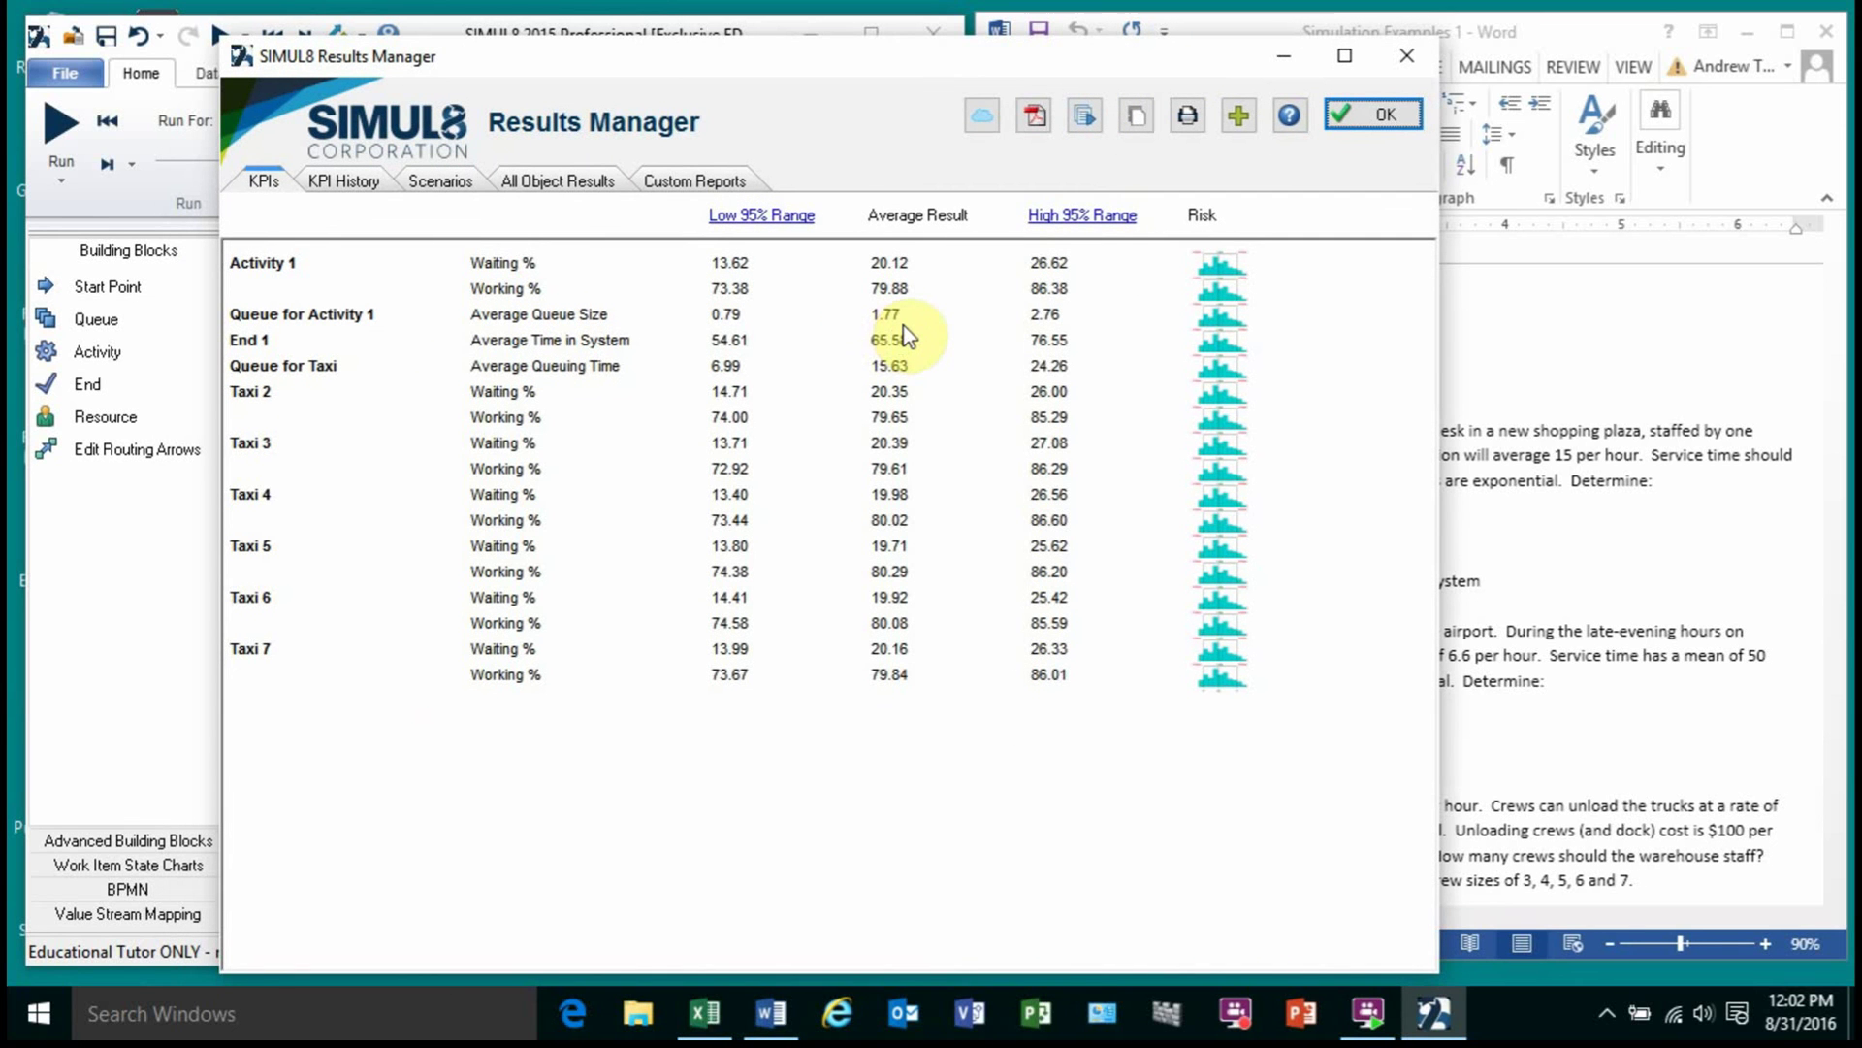
pyautogui.click(1574, 37)
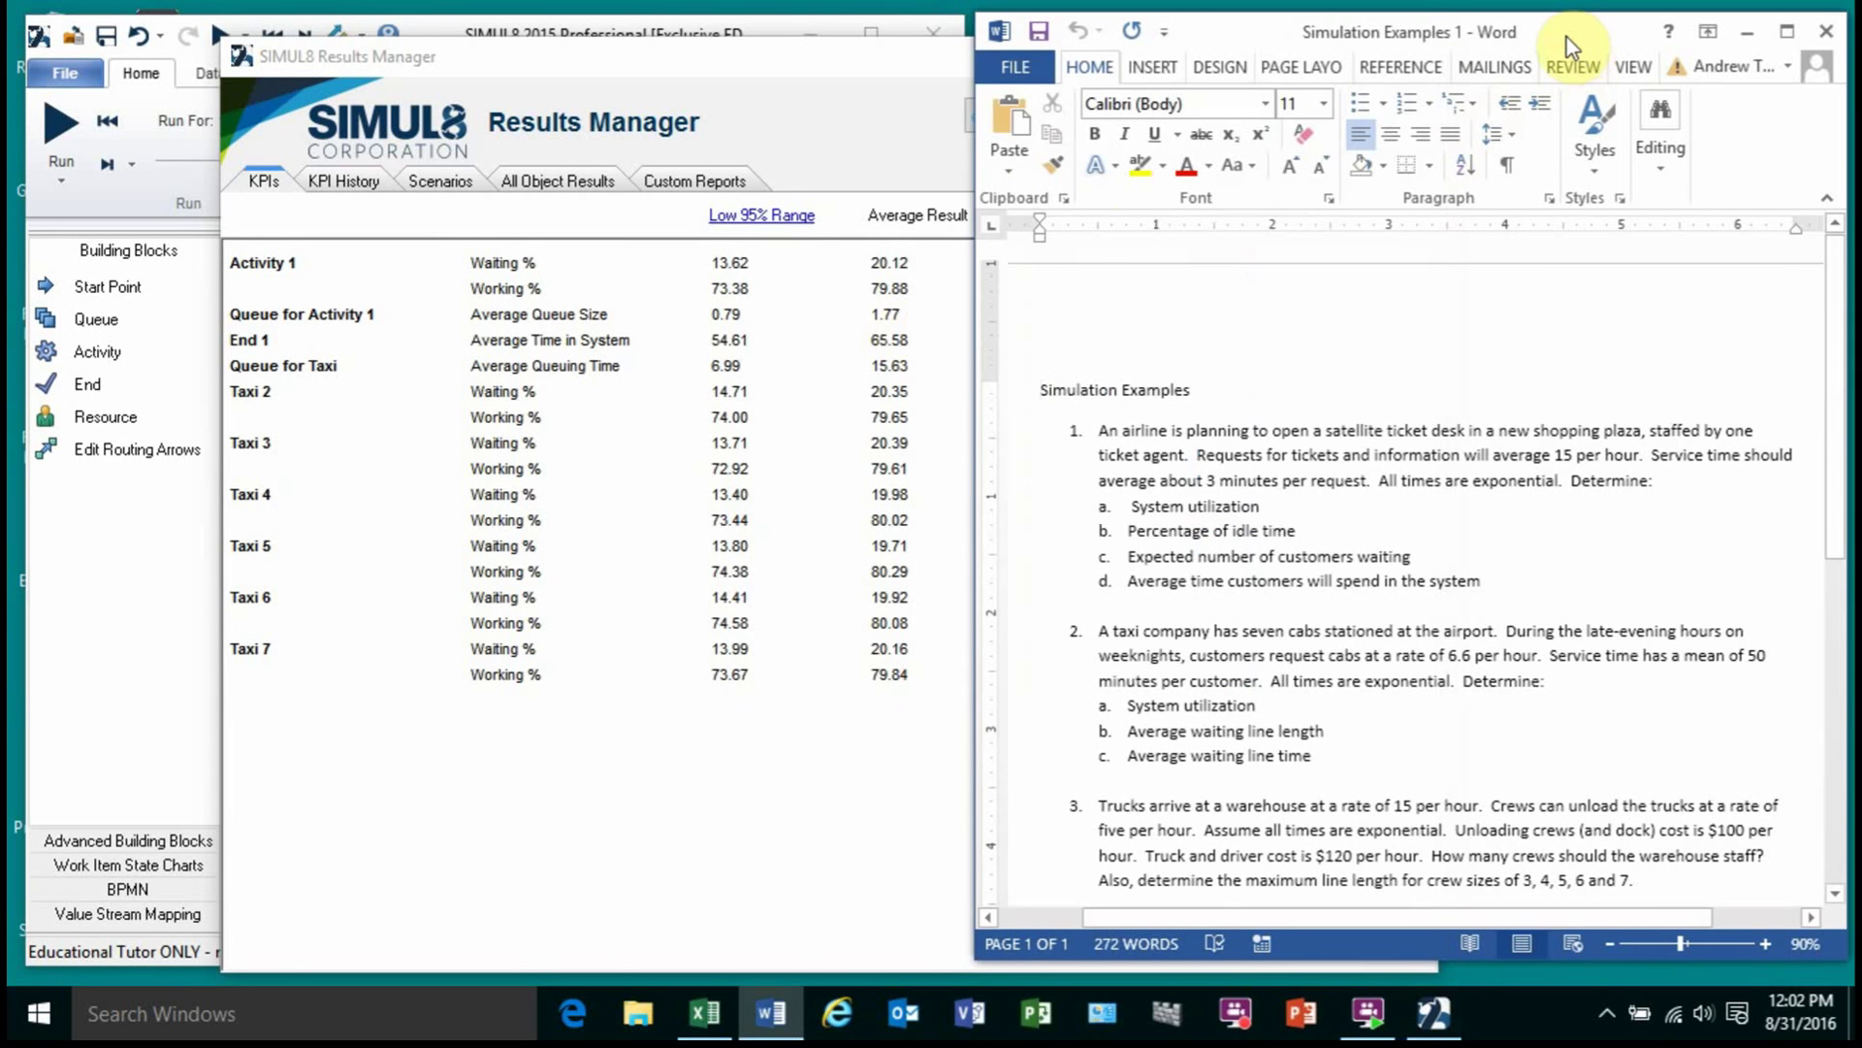
pyautogui.click(847, 80)
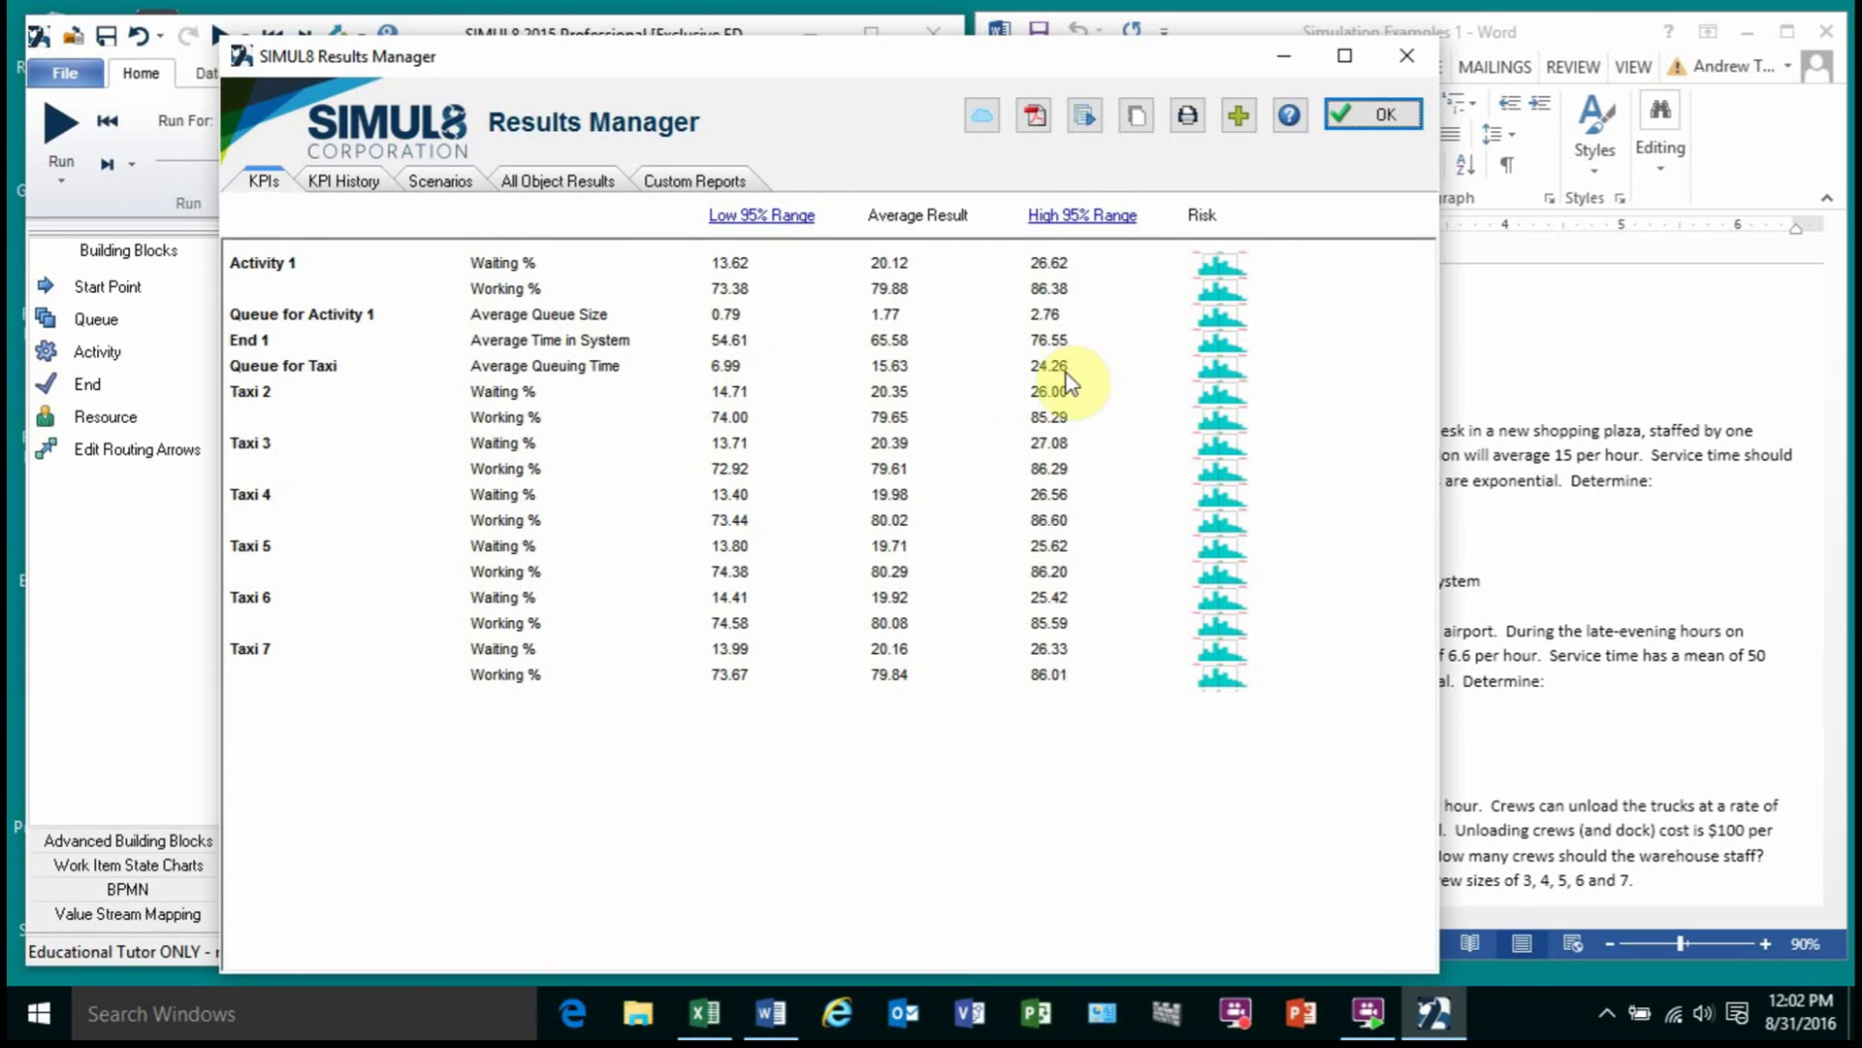
pyautogui.click(1365, 117)
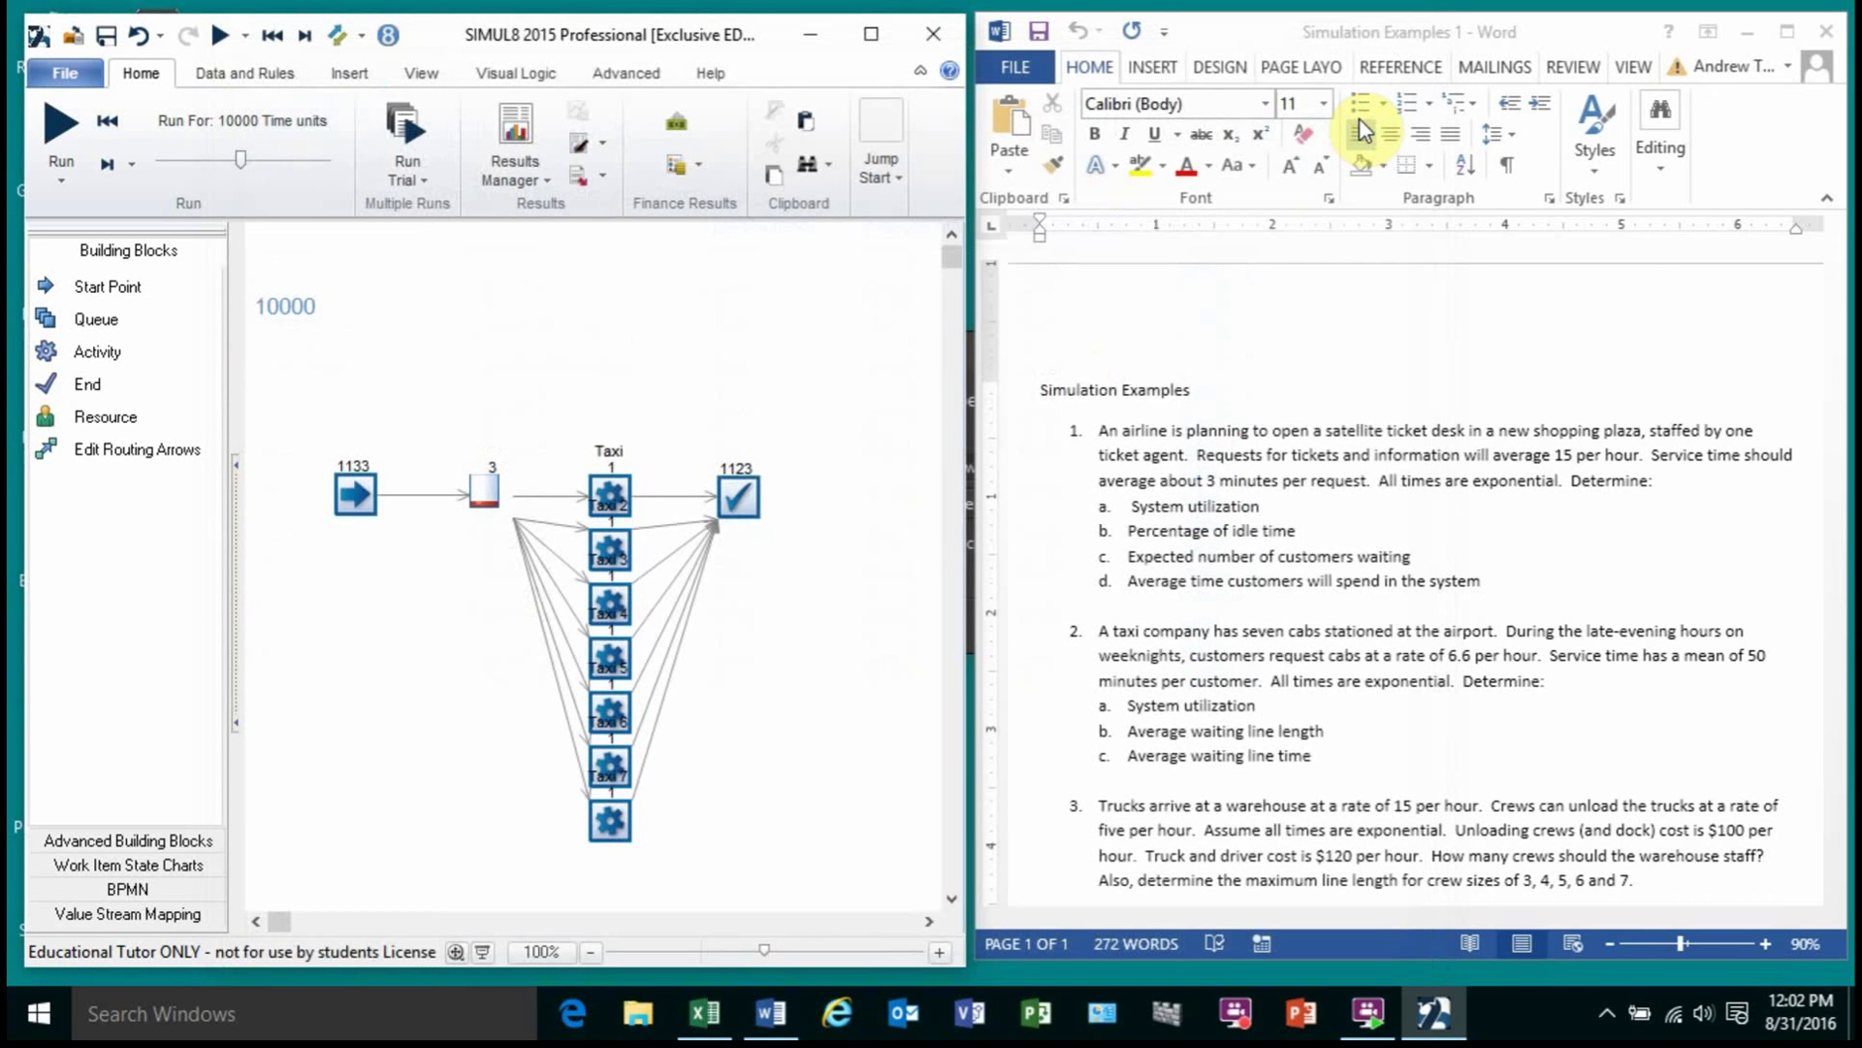